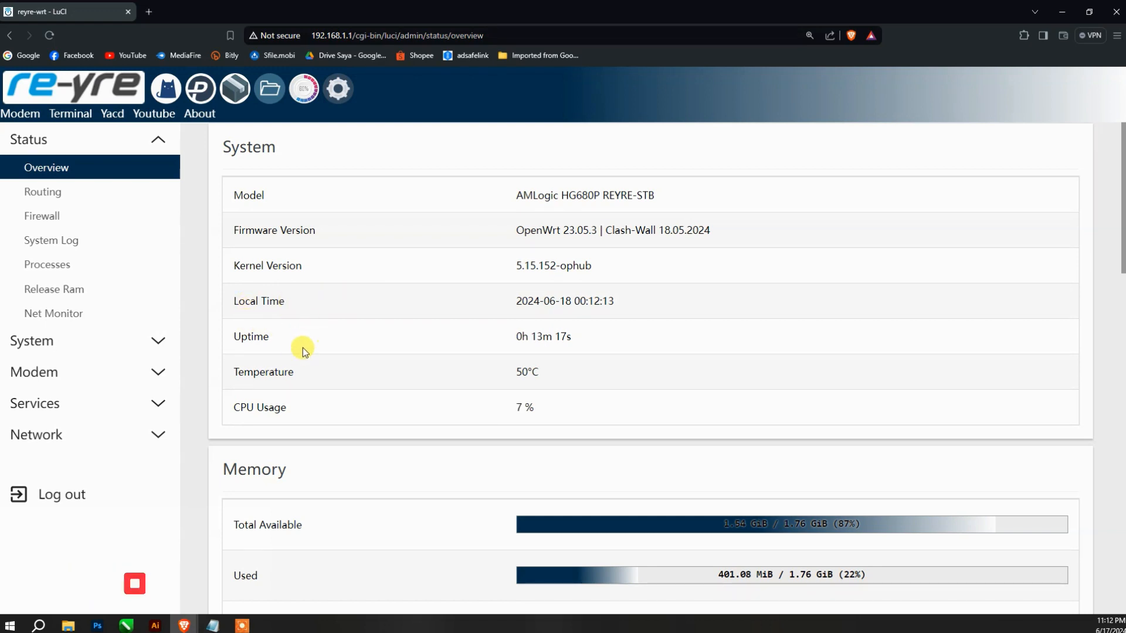
- Open the router's software package management page in the system settings
click(158, 343)
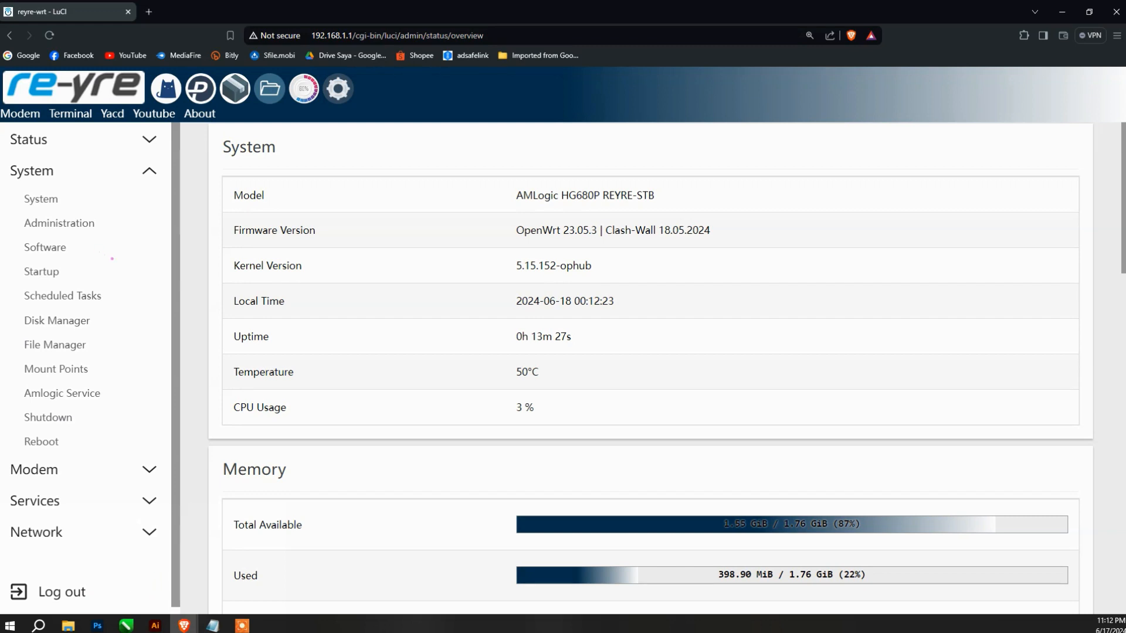
mouse_move(116, 260)
mouse_down()
mouse_move(1, 263)
mouse_move(102, 233)
mouse_move(138, 261)
mouse_move(338, 241)
mouse_up()
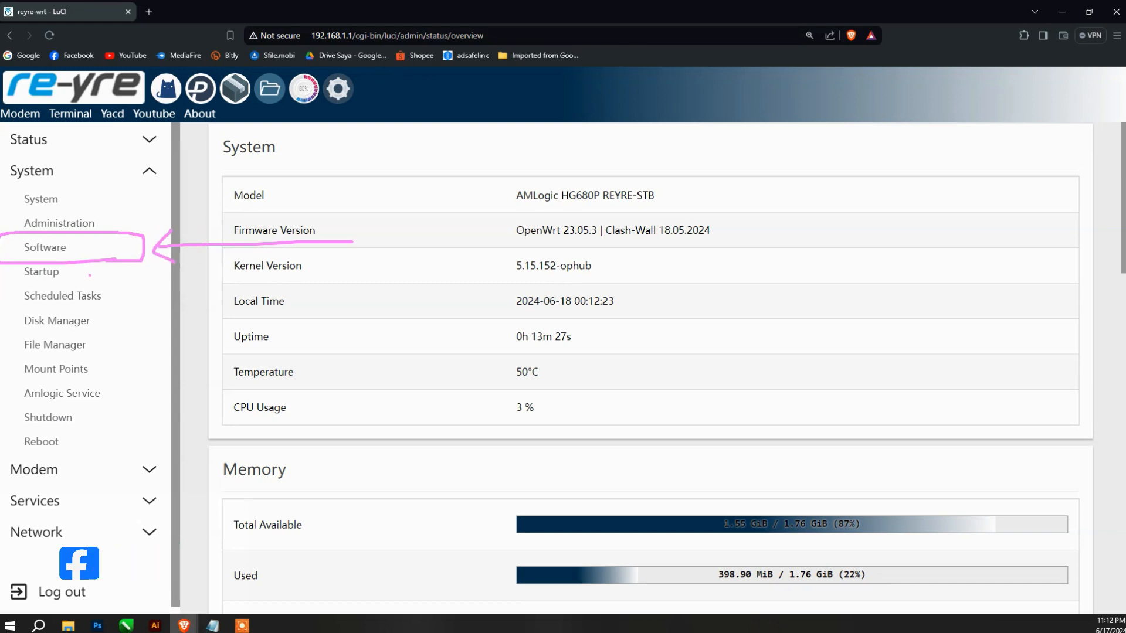
mouse_move(33, 282)
mouse_down()
mouse_move(17, 331)
mouse_move(47, 273)
mouse_up()
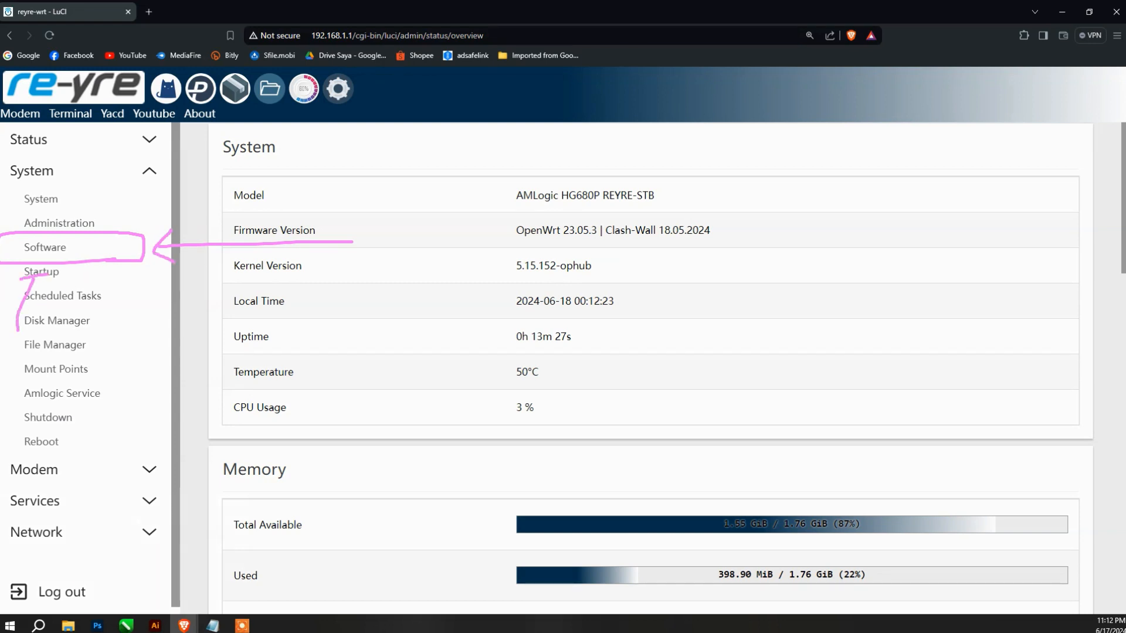
drag(103, 156, 61, 214)
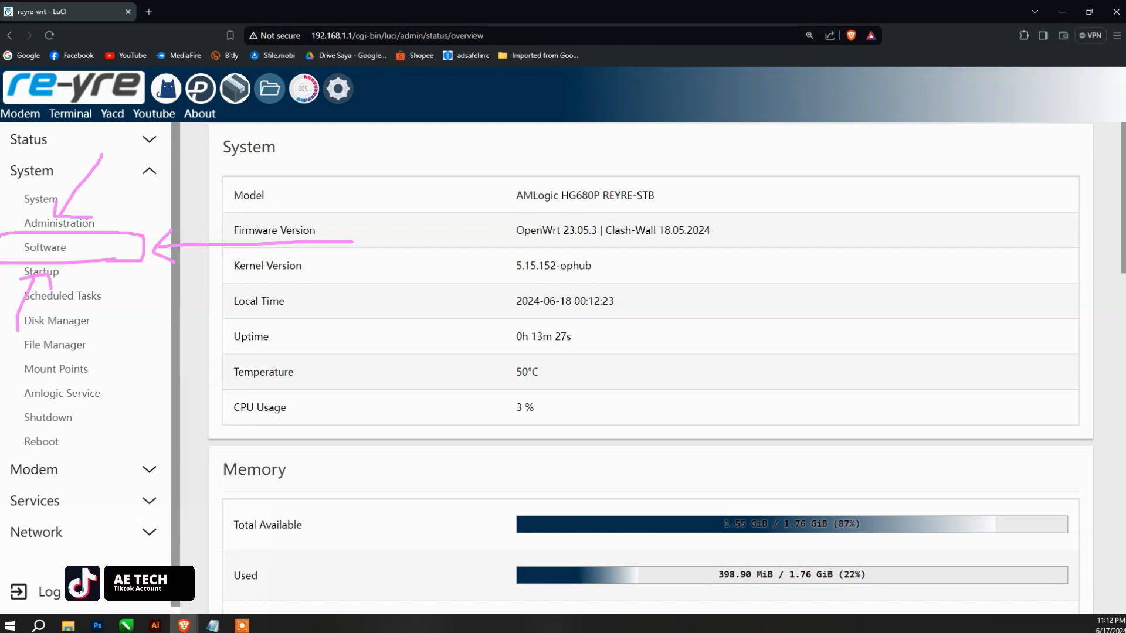
key(Escape)
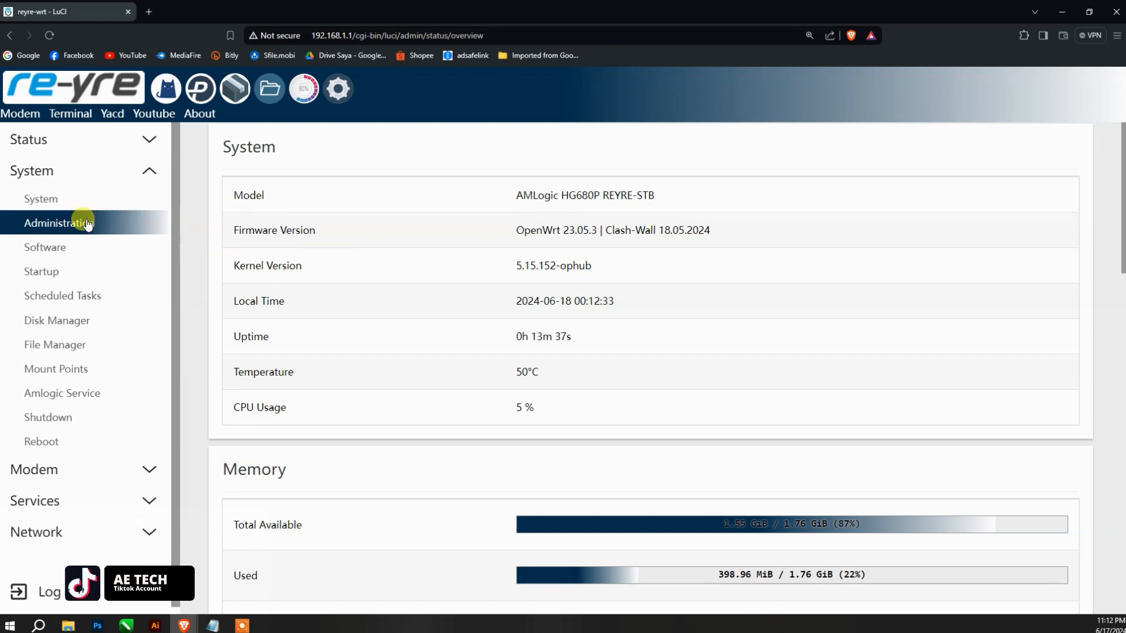
click(53, 248)
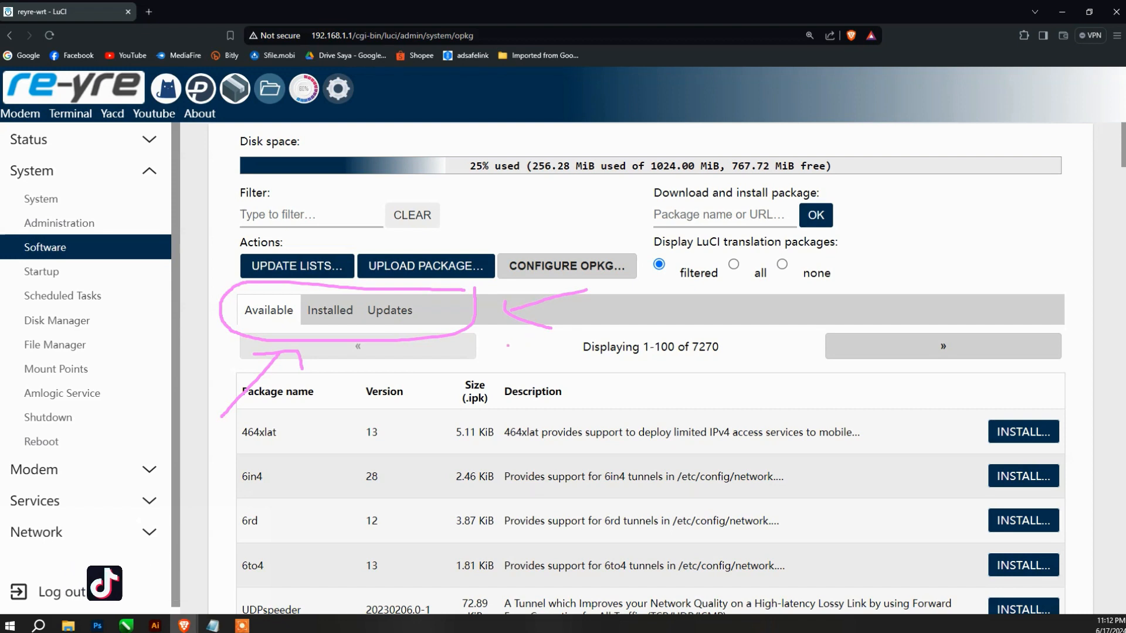
- Show the installed packages and look through the list
click(332, 315)
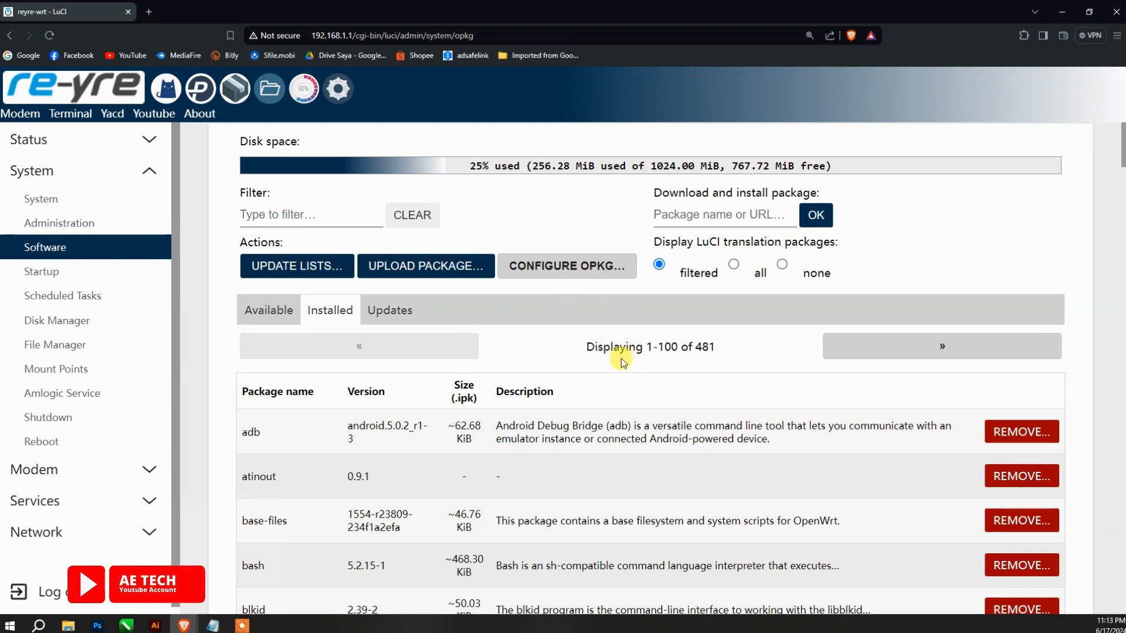
scroll(444, 347, down, 4)
scroll(434, 346, up, 4)
scroll(423, 345, down, 2)
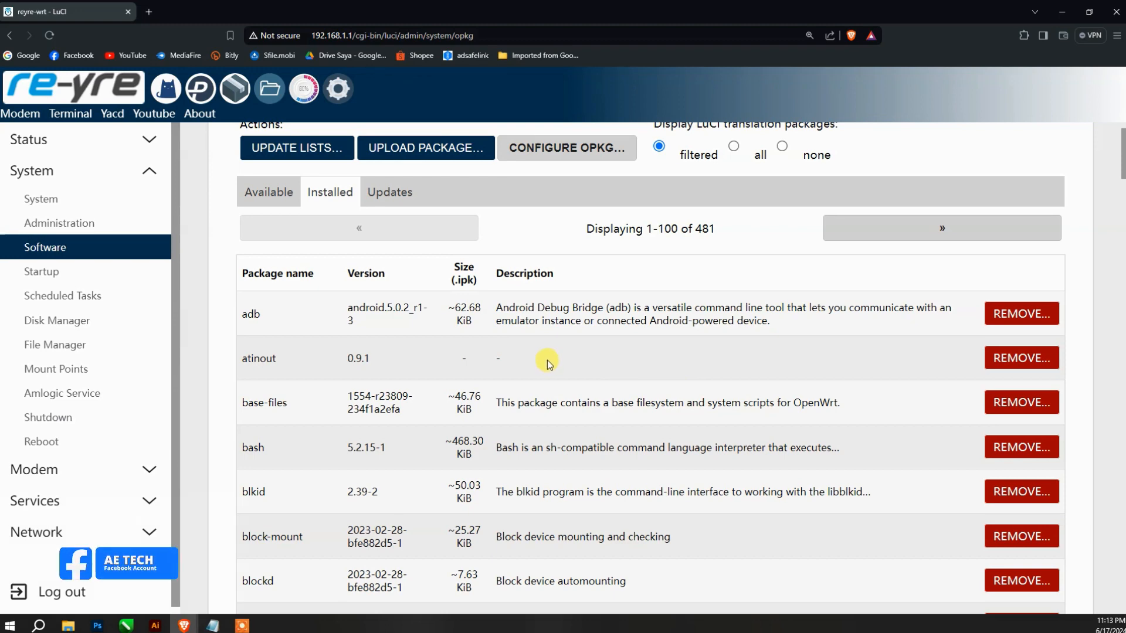
scroll(547, 360, down, 15)
scroll(554, 360, up, 10)
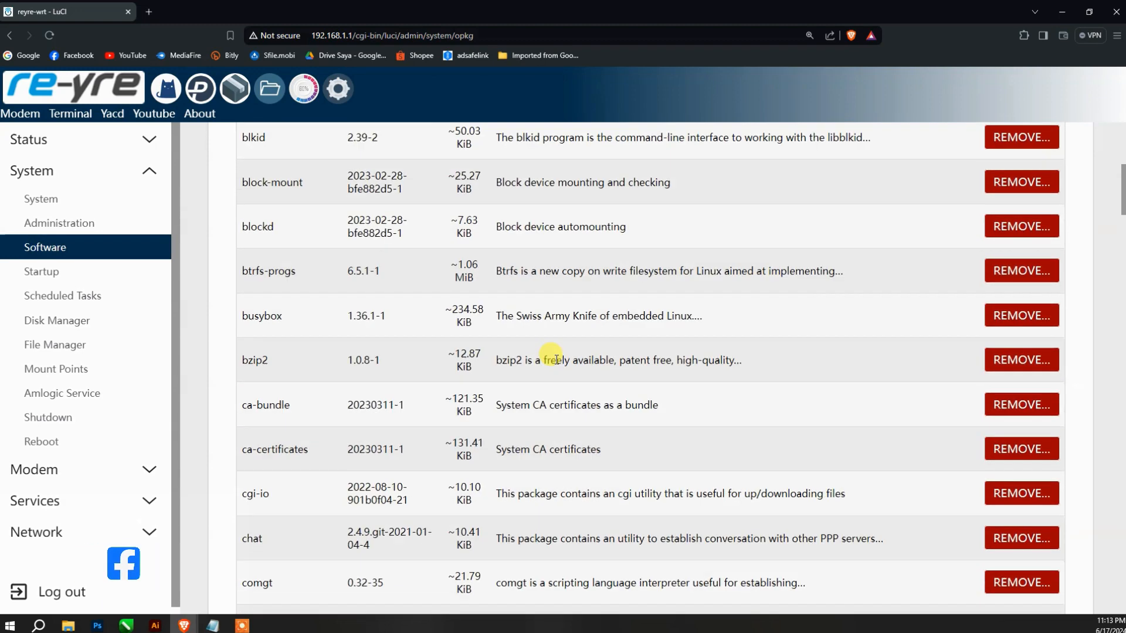
scroll(554, 360, up, 8)
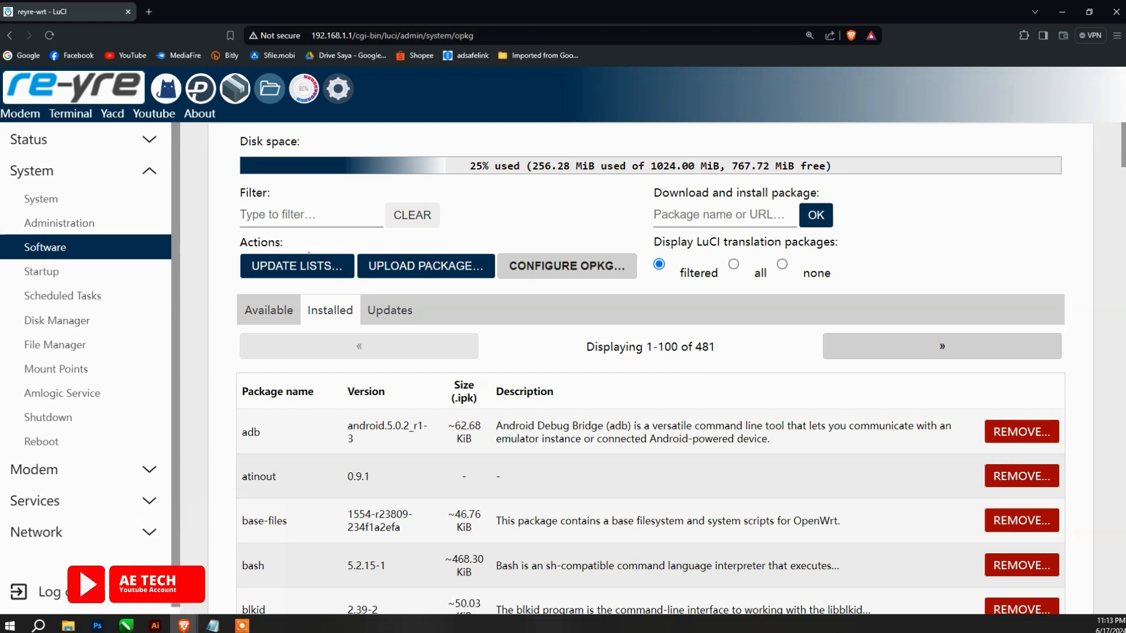
drag(466, 238, 239, 239)
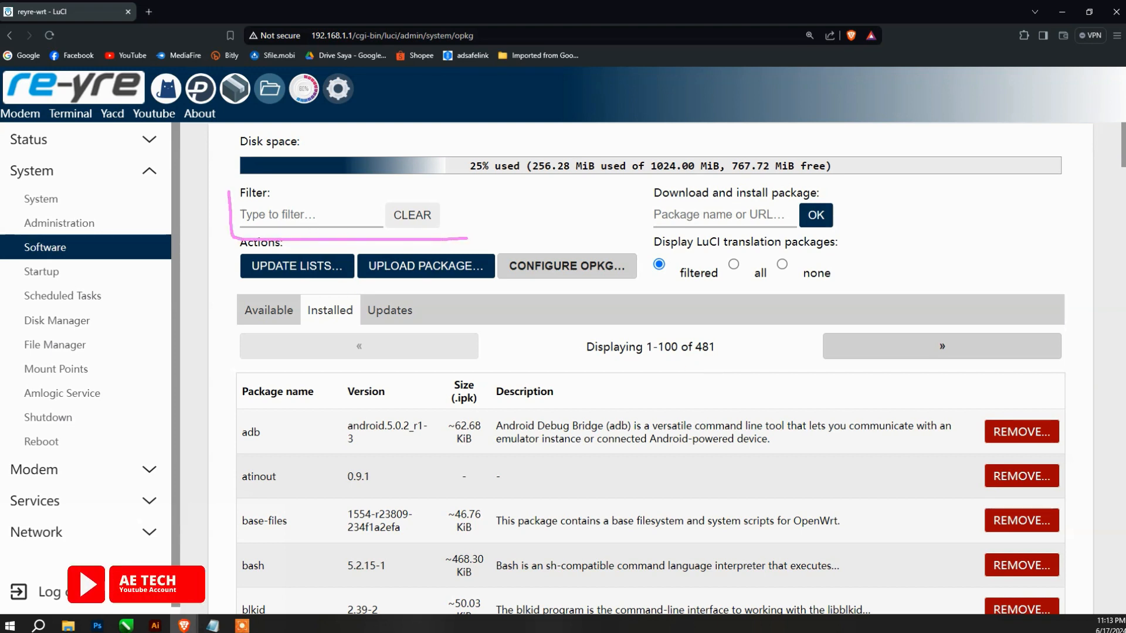
mouse_move(229, 192)
mouse_down()
mouse_move(368, 185)
mouse_move(459, 231)
mouse_up()
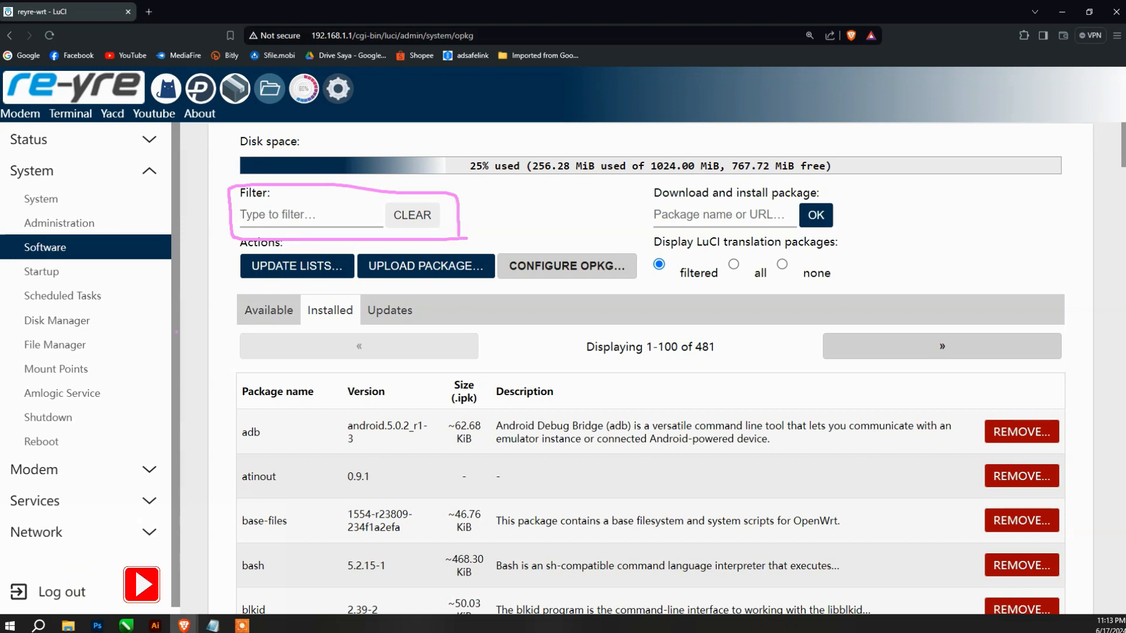
drag(193, 339, 243, 268)
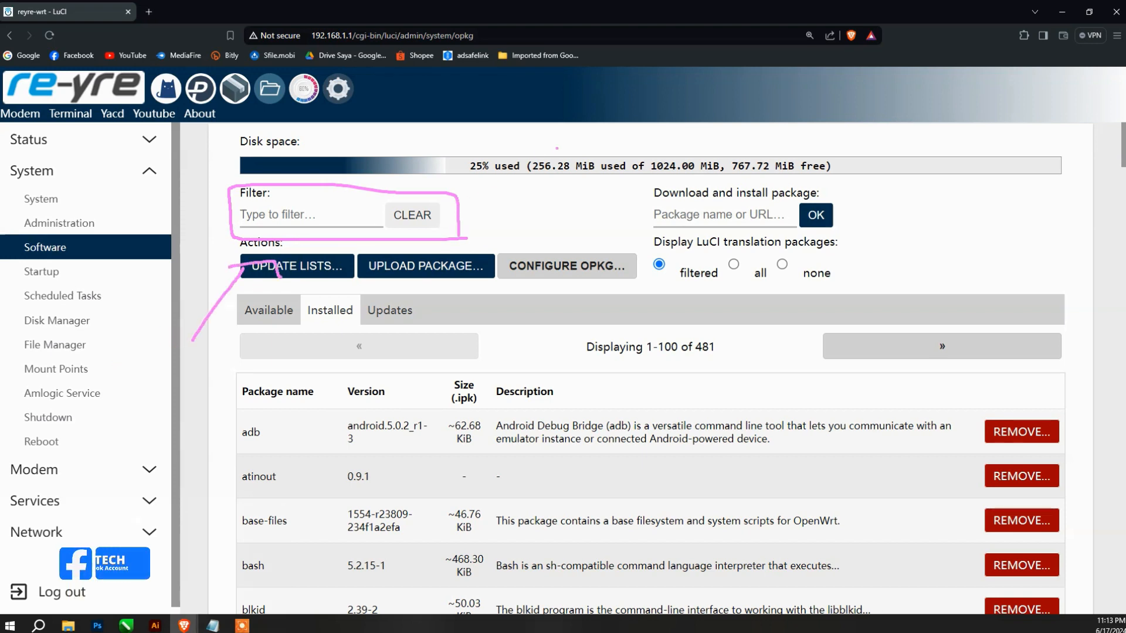
drag(558, 148, 478, 179)
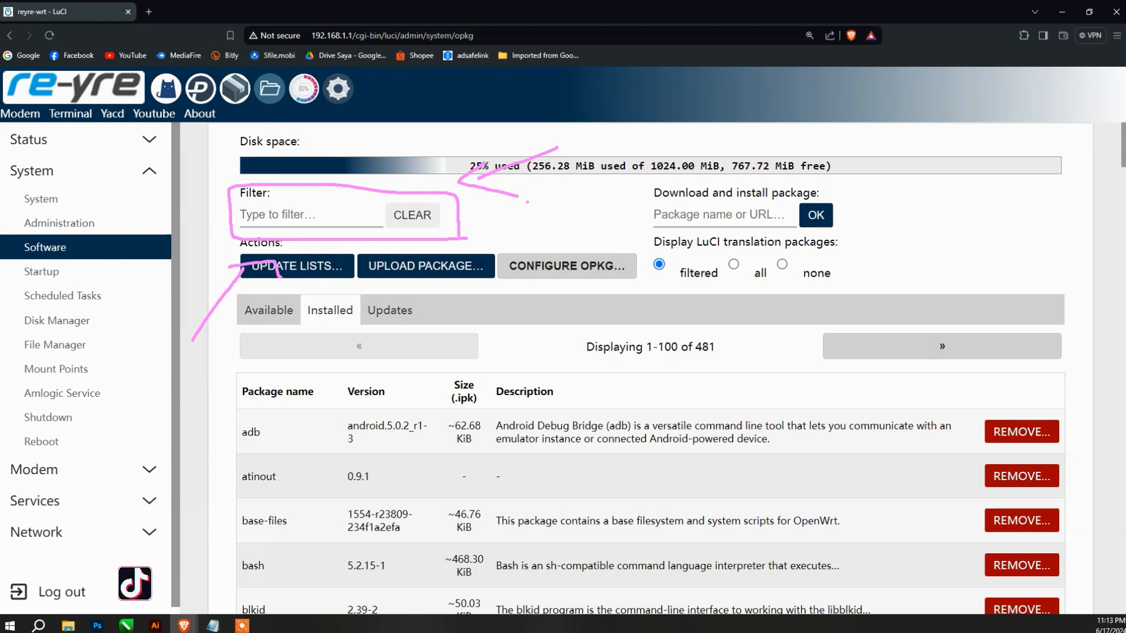
key(Escape)
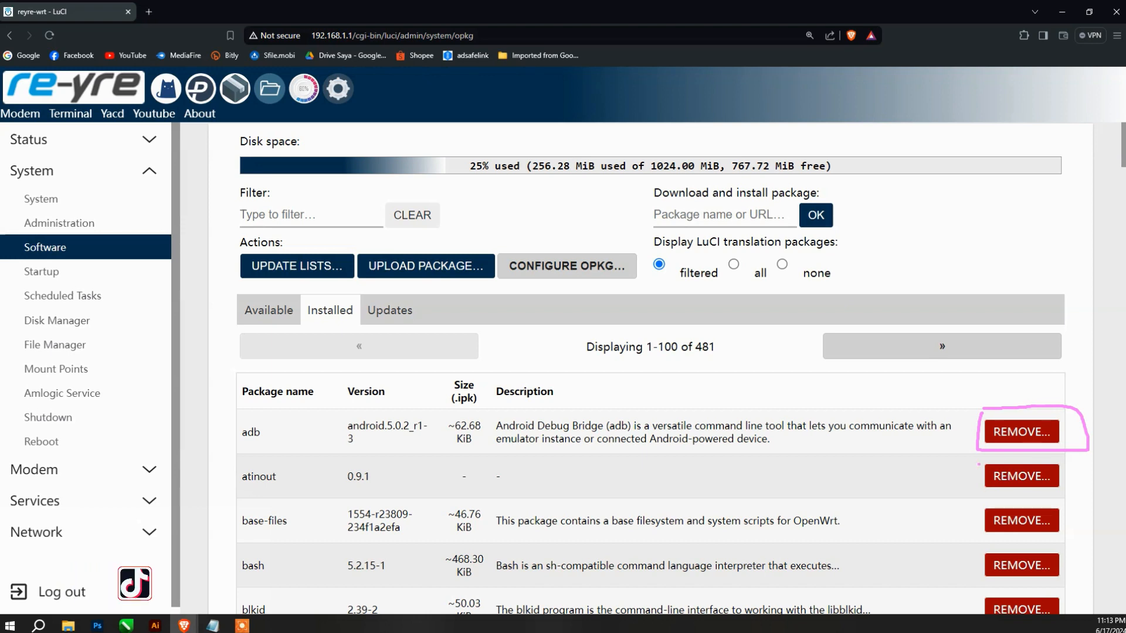
mouse_move(978, 465)
mouse_down()
mouse_move(1032, 496)
mouse_move(1075, 466)
mouse_up()
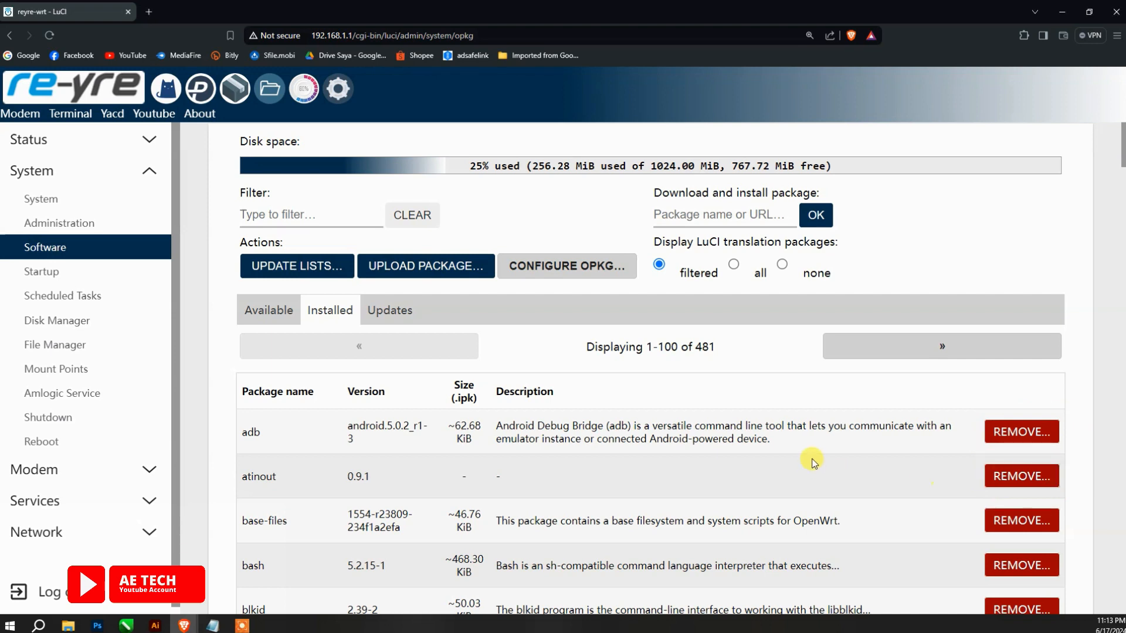
- Filter the installed packages by "pas" to look for the Passwall package
click(304, 217)
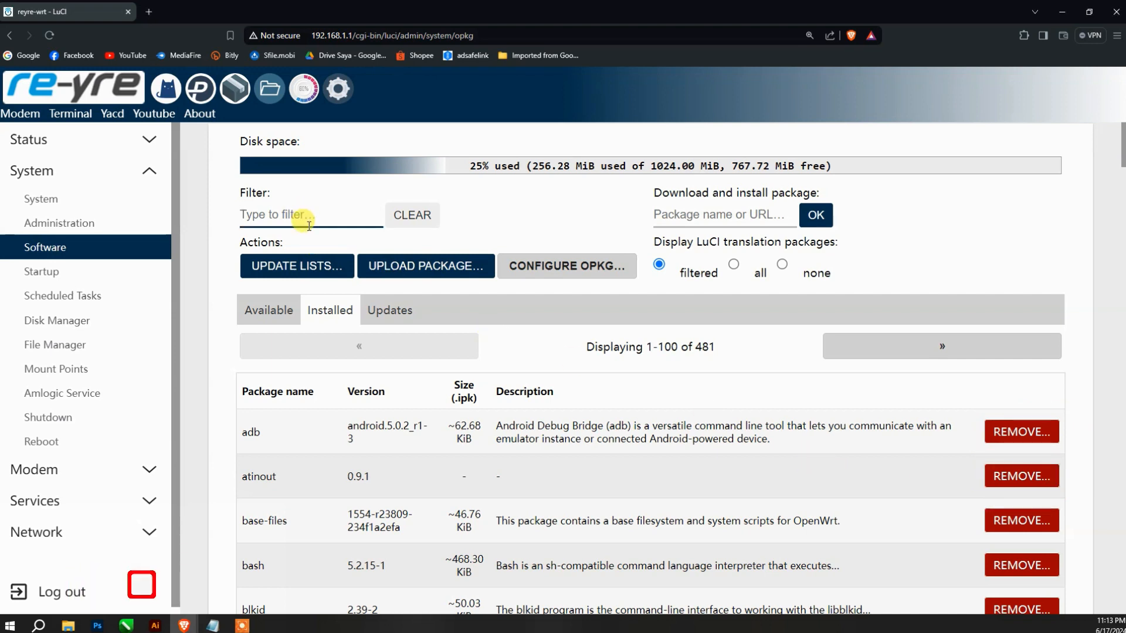
text(pas)
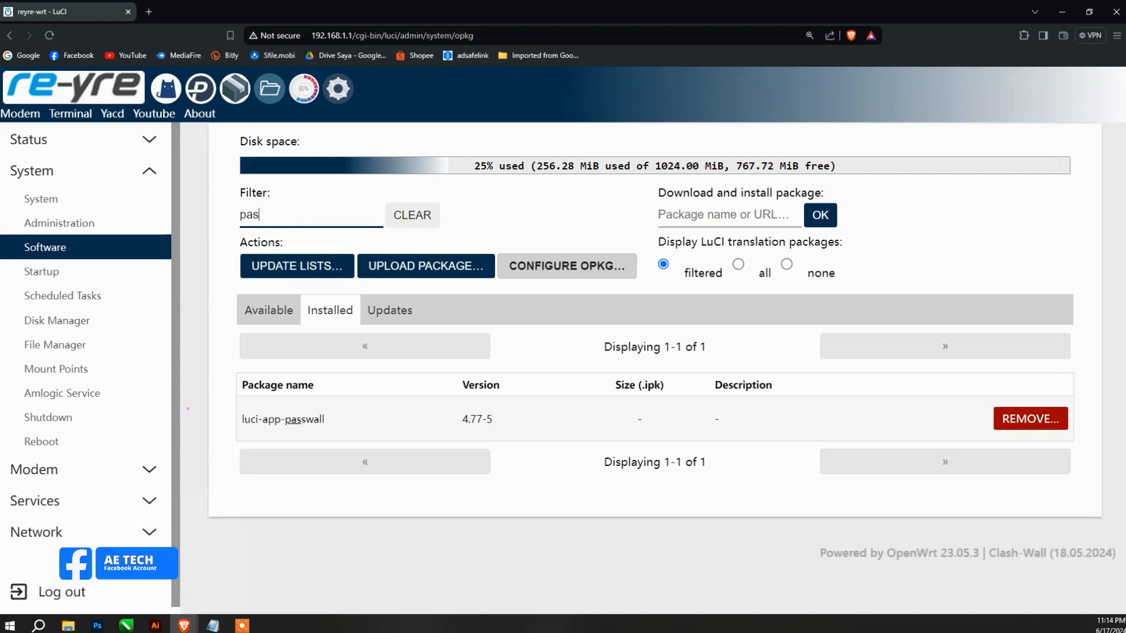
mouse_move(364, 400)
mouse_down()
mouse_move(371, 422)
mouse_move(159, 446)
mouse_move(287, 384)
mouse_move(378, 397)
mouse_up()
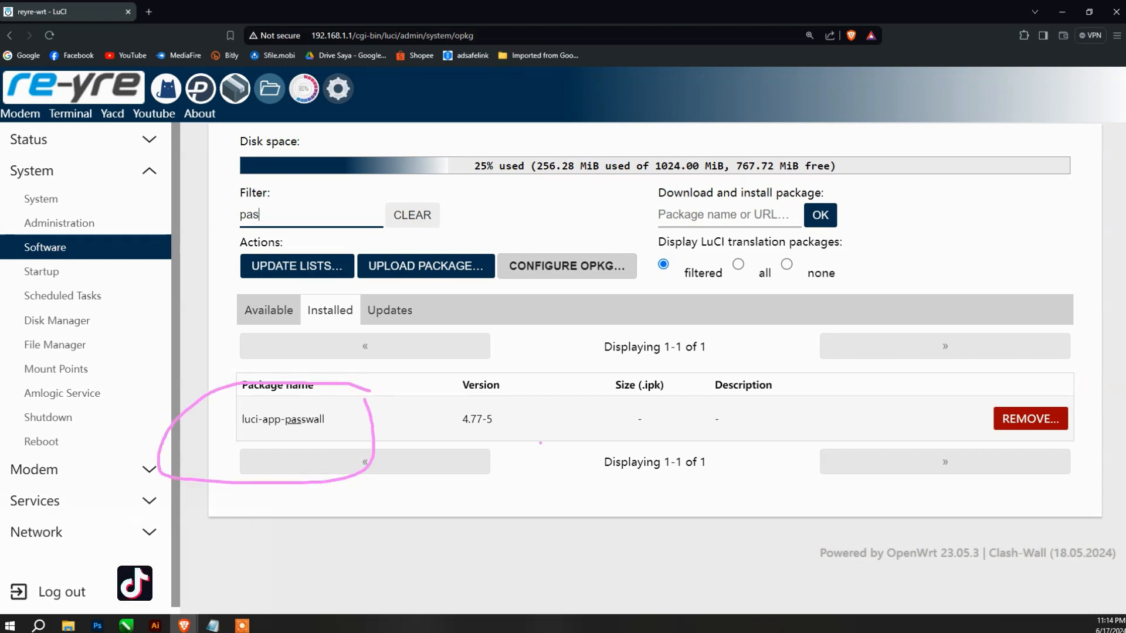
drag(969, 437, 1091, 444)
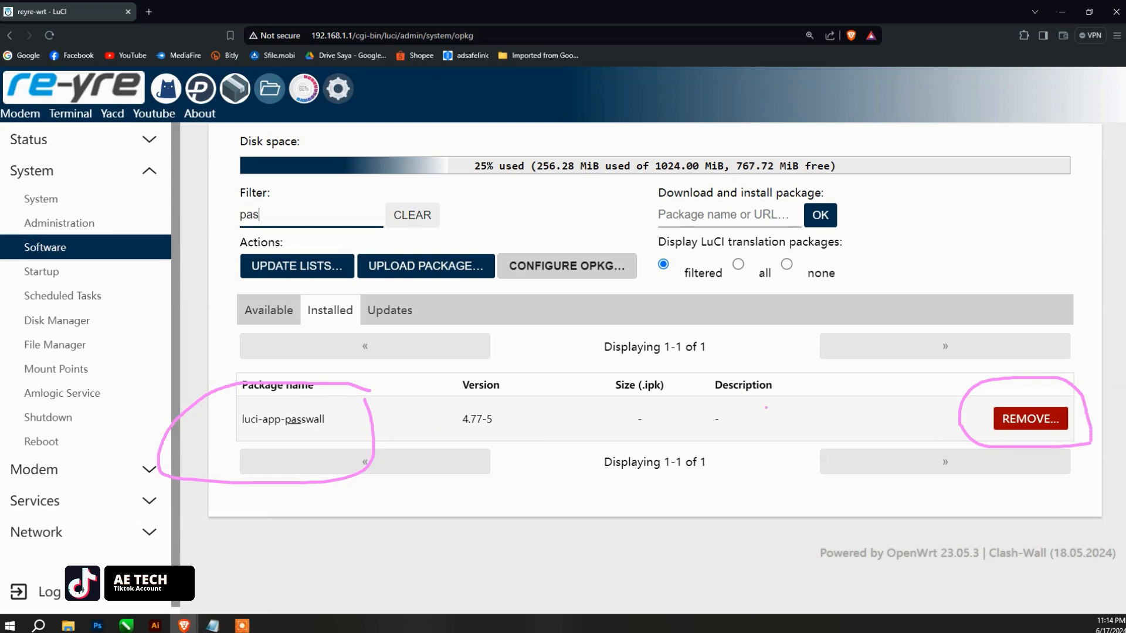
key(Escape)
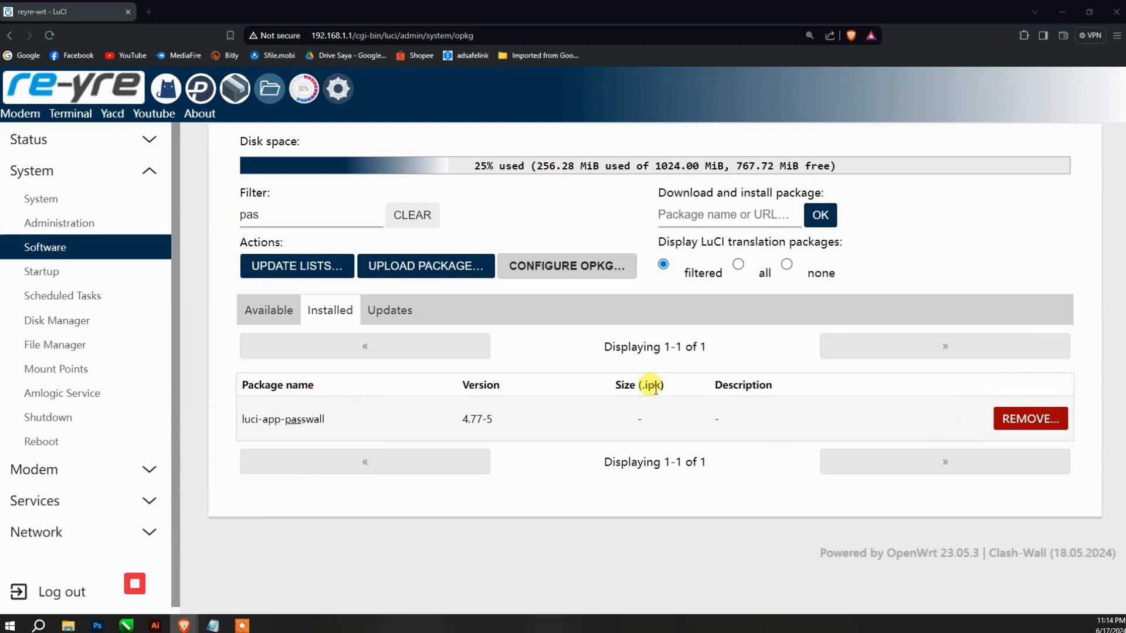
- Replace the package filter with "openc" to look for the OpenClash package among the installed ones
drag(295, 218, 242, 220)
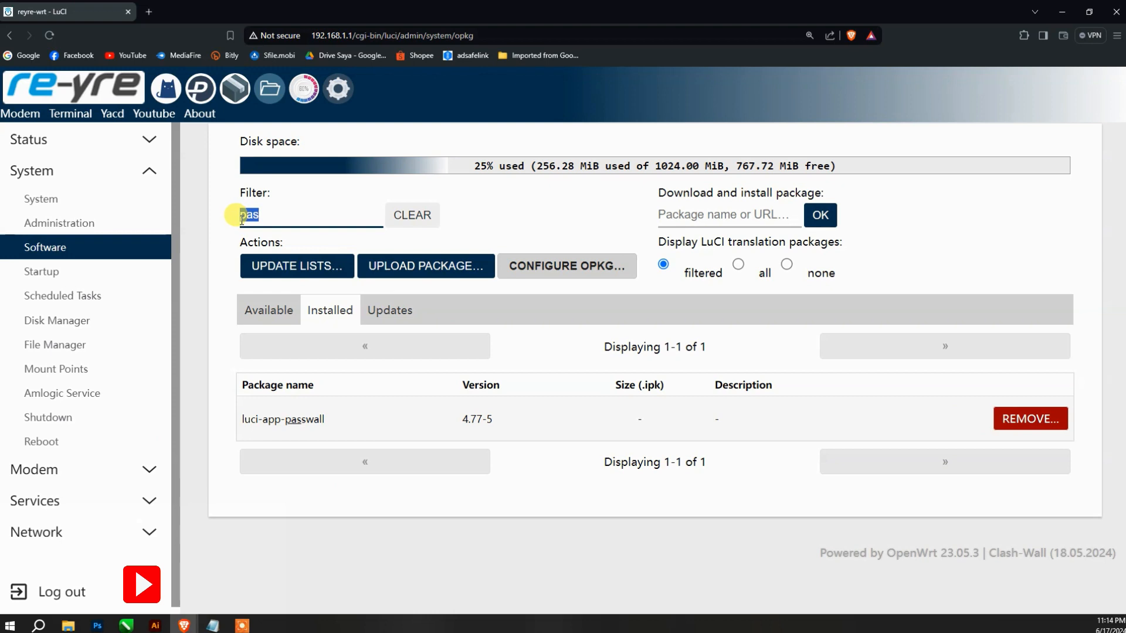
text(ope)
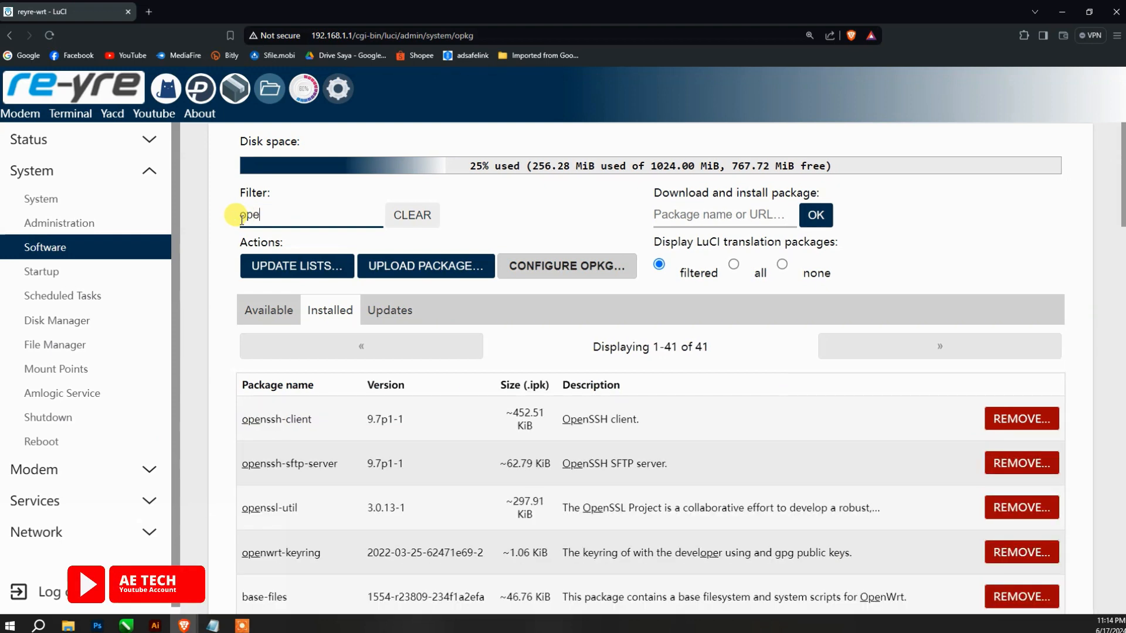
text(m)
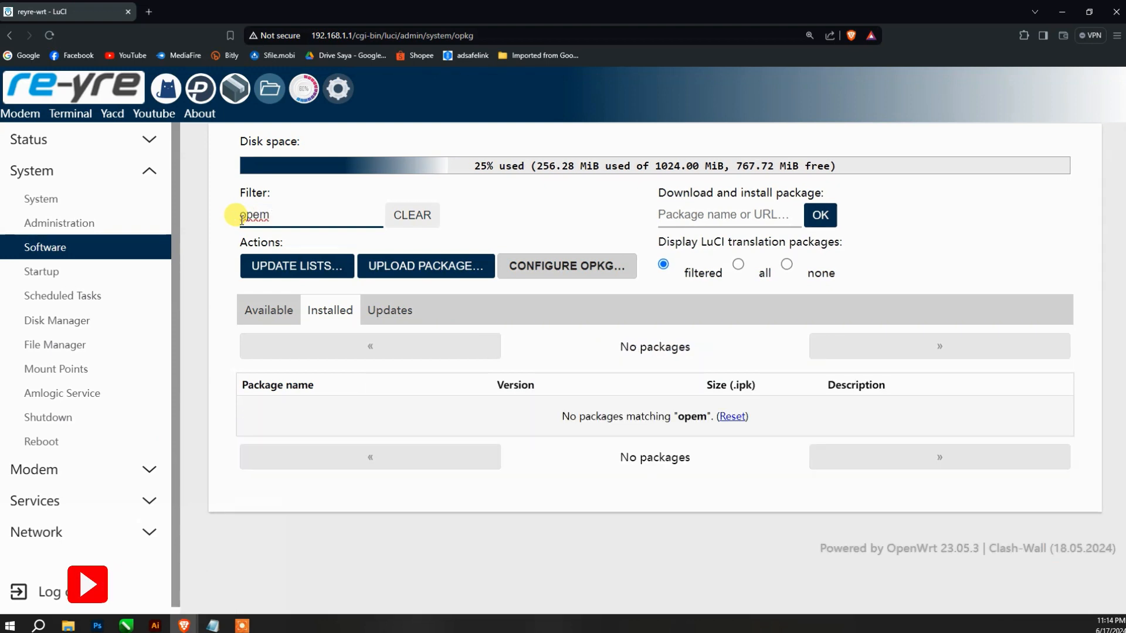
key(BackSpace)
text(nc)
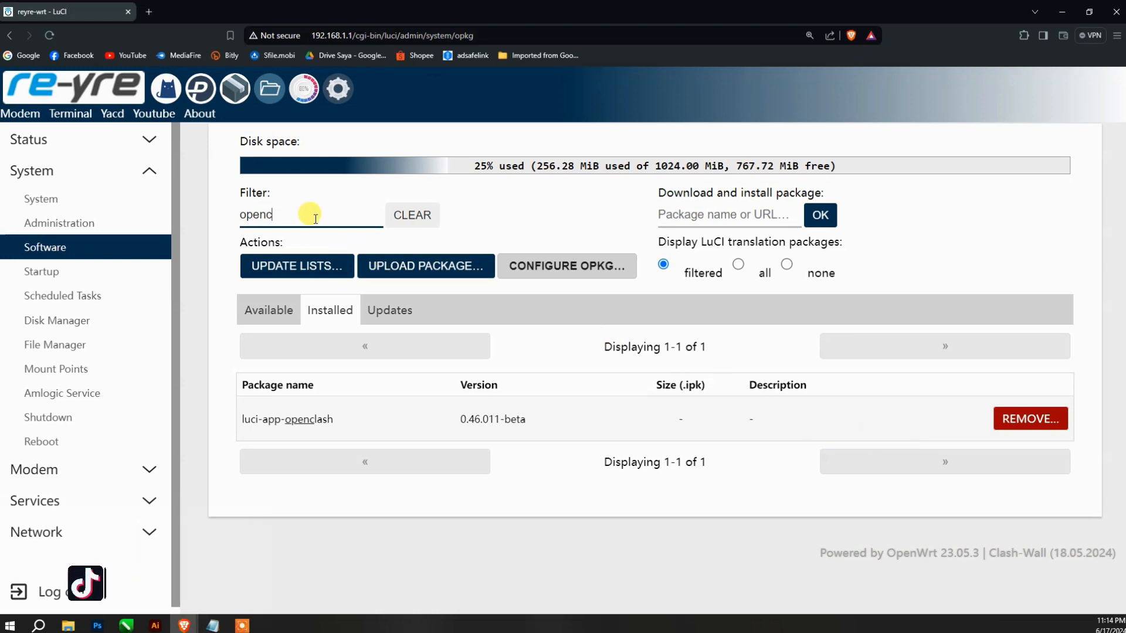
- Clear the filter and search the installed packages for "andromodem"
key(BackSpace)
key(BackSpace)
key(BackSpace)
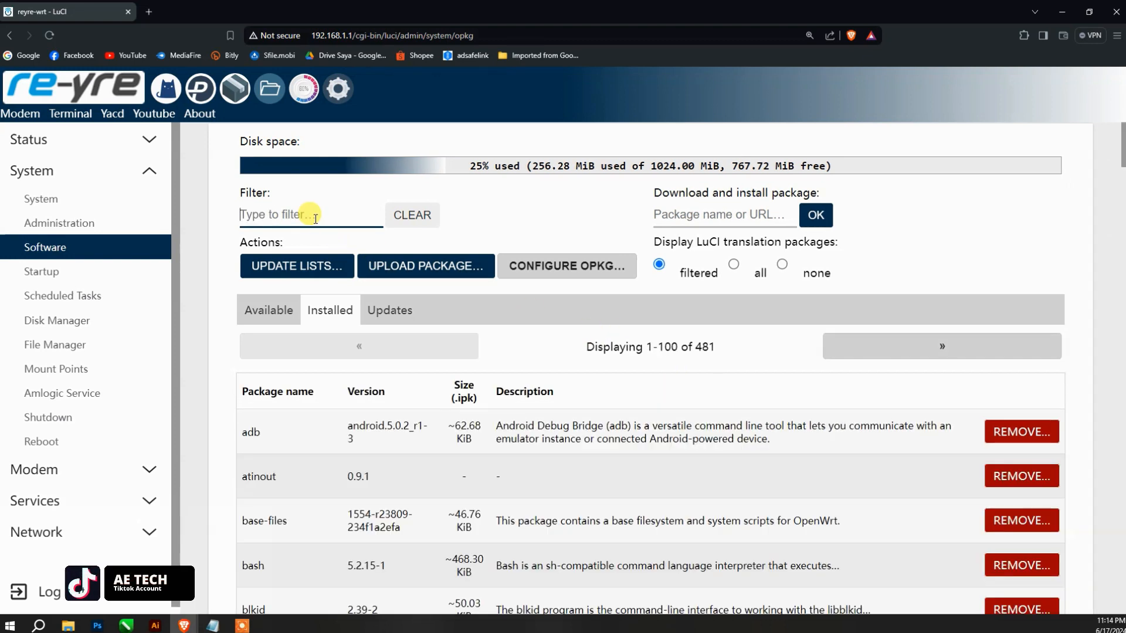
text(andro)
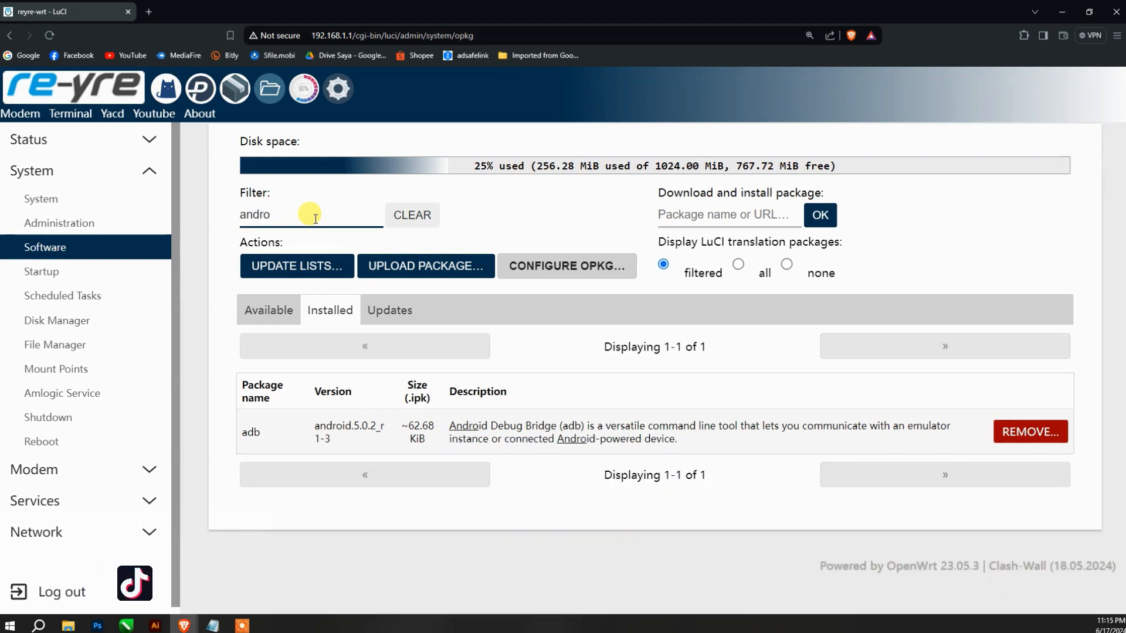
text(modem)
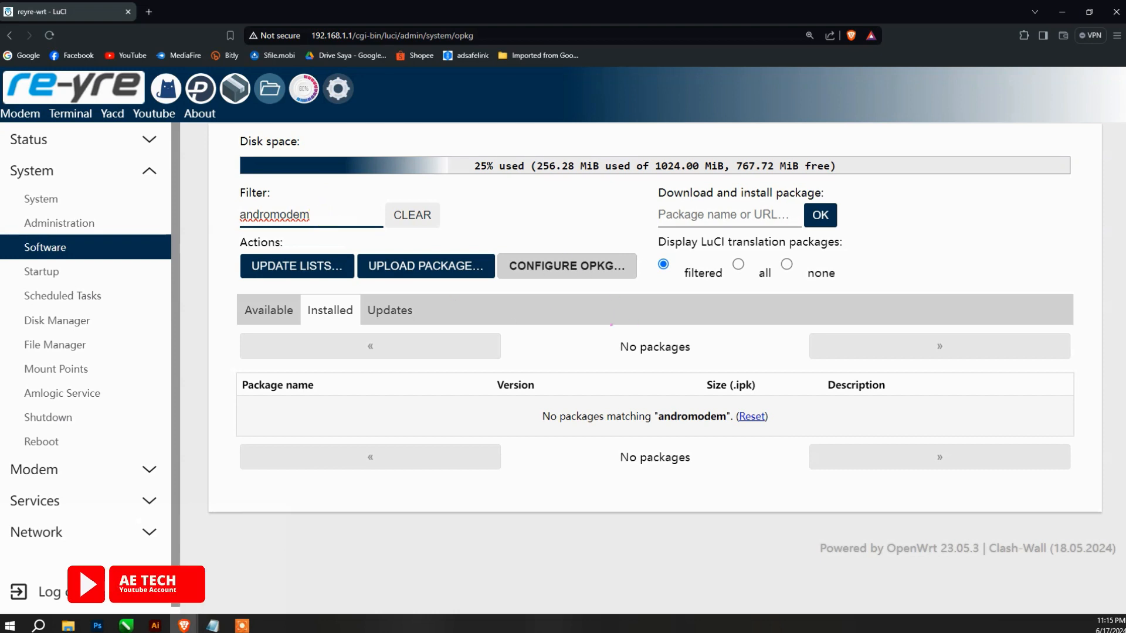
mouse_move(650, 308)
mouse_down()
mouse_move(714, 334)
mouse_move(716, 394)
mouse_up()
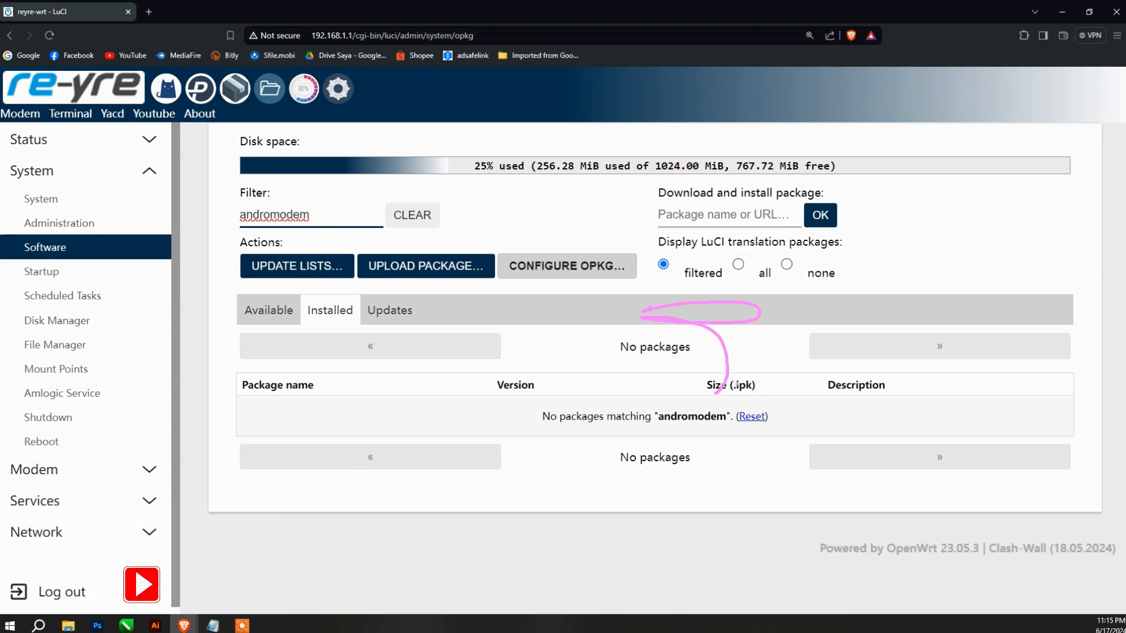
mouse_move(803, 398)
mouse_down()
mouse_move(585, 453)
mouse_move(812, 403)
mouse_up()
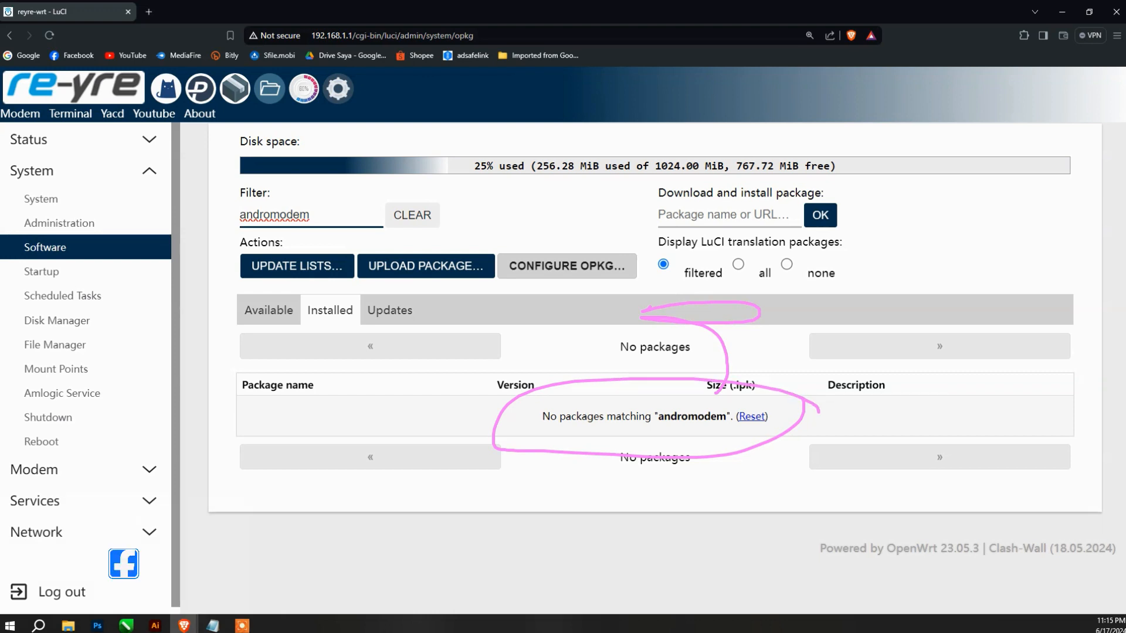
key(Escape)
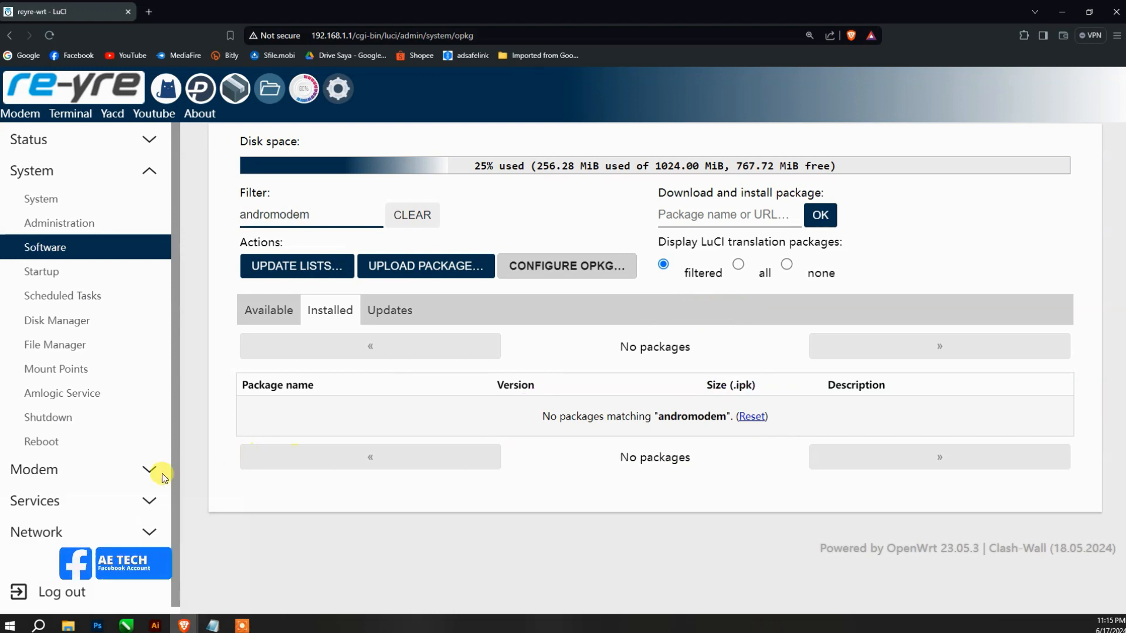
- Open the router's web terminal and run "opkg update" to refresh the package lists
click(86, 119)
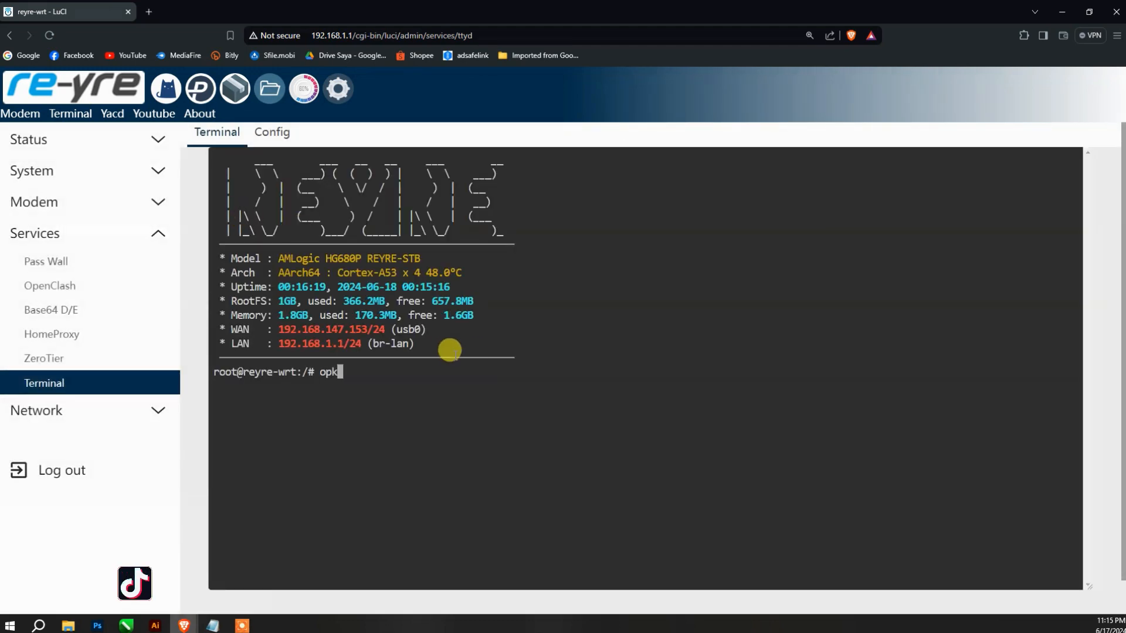
text(opkg up)
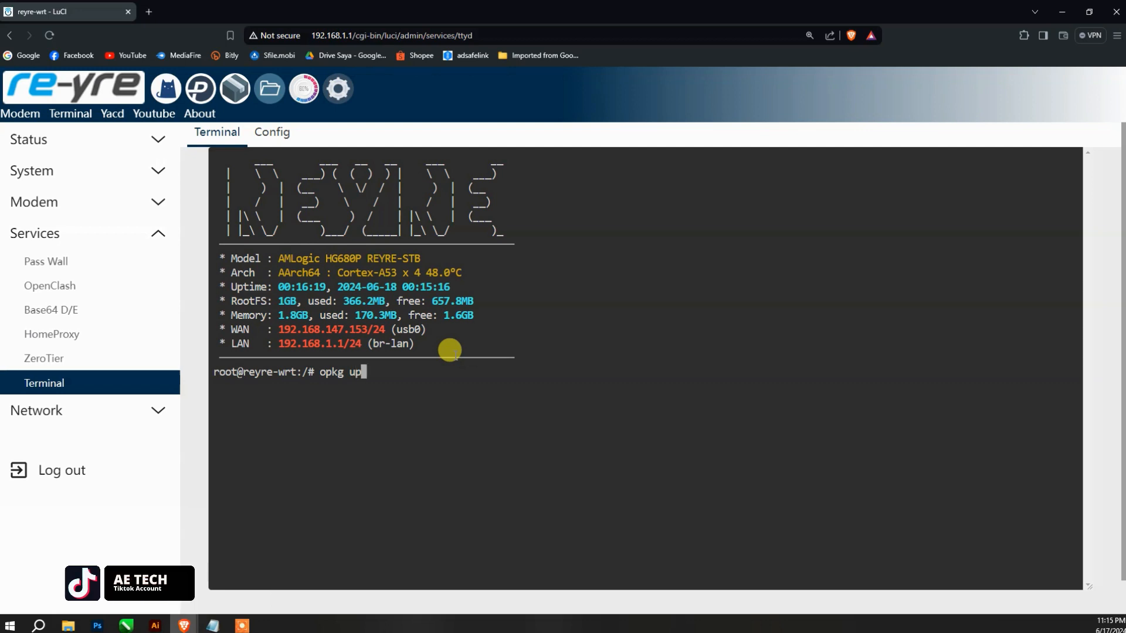
text(dat)
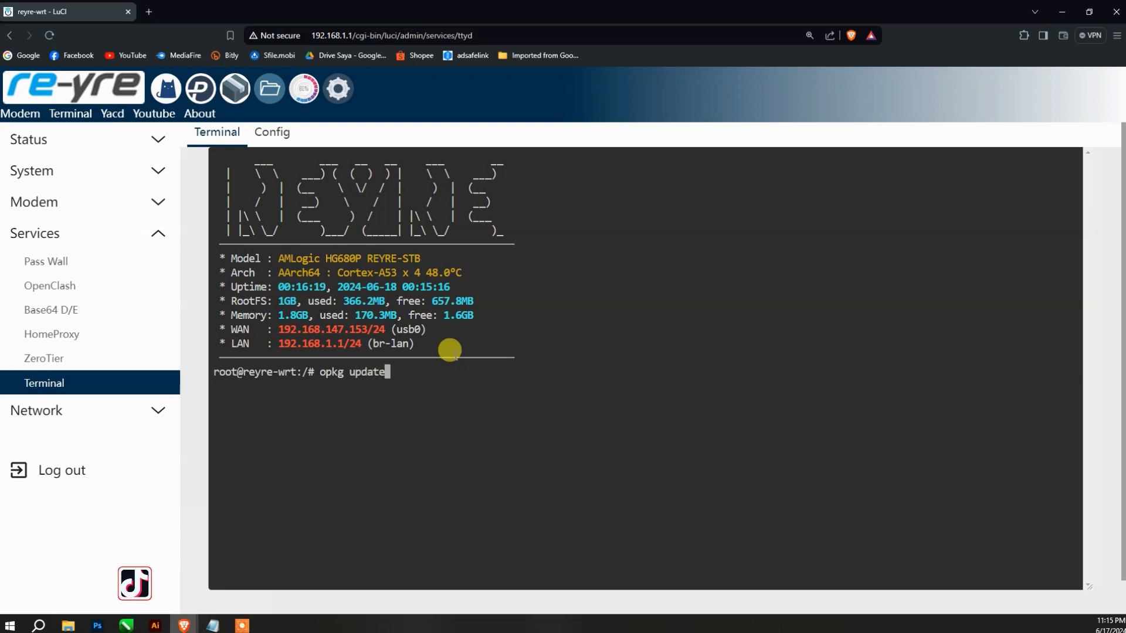
text(e)
key(Return)
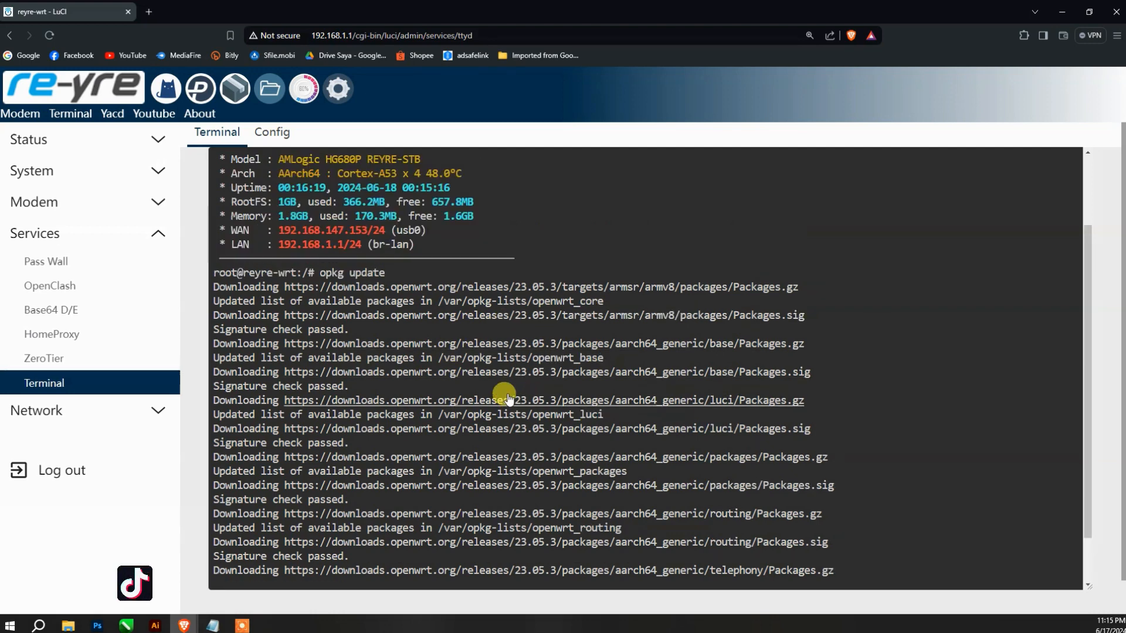
- Open the router interface in a second browser tab and view its AndroModem page and status overview
scroll(422, 405, down, 1)
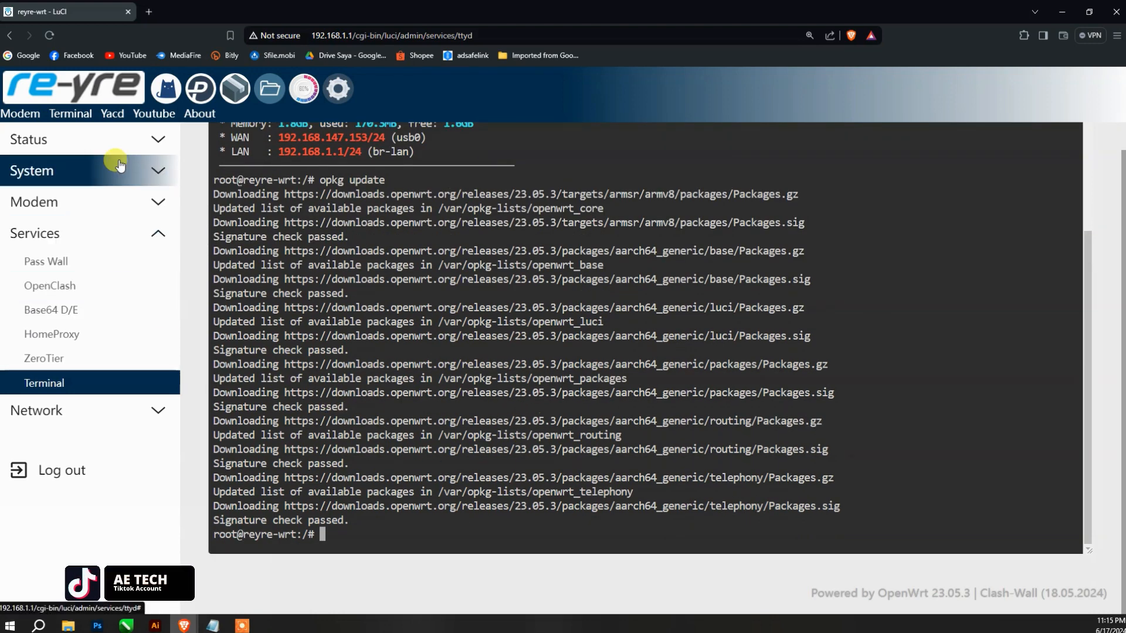
right_click(61, 142)
click(88, 153)
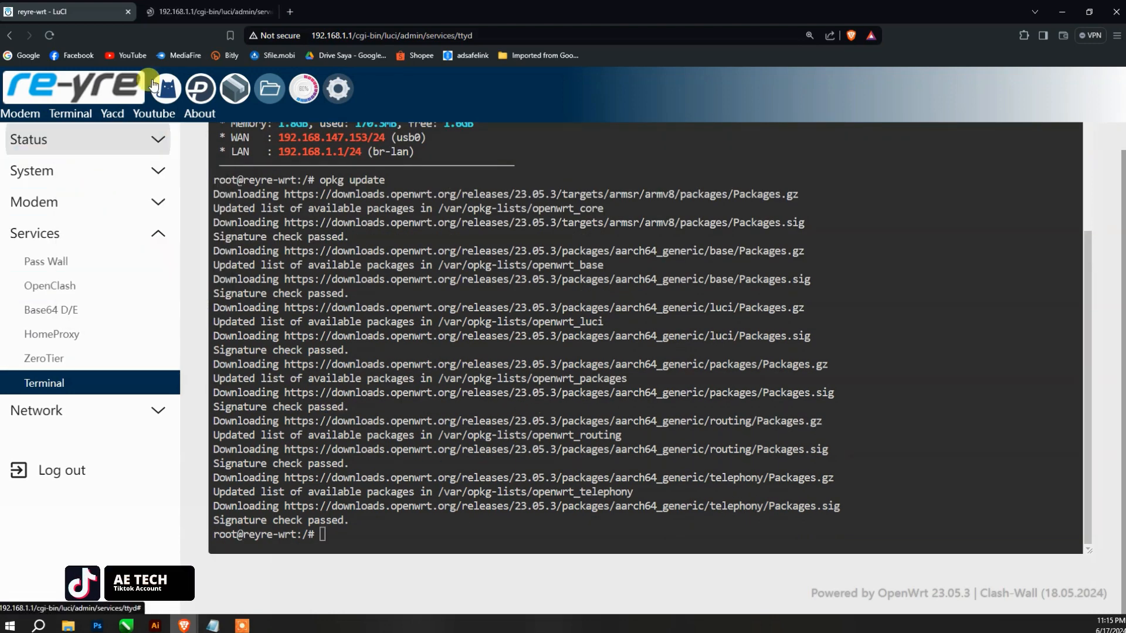
click(187, 11)
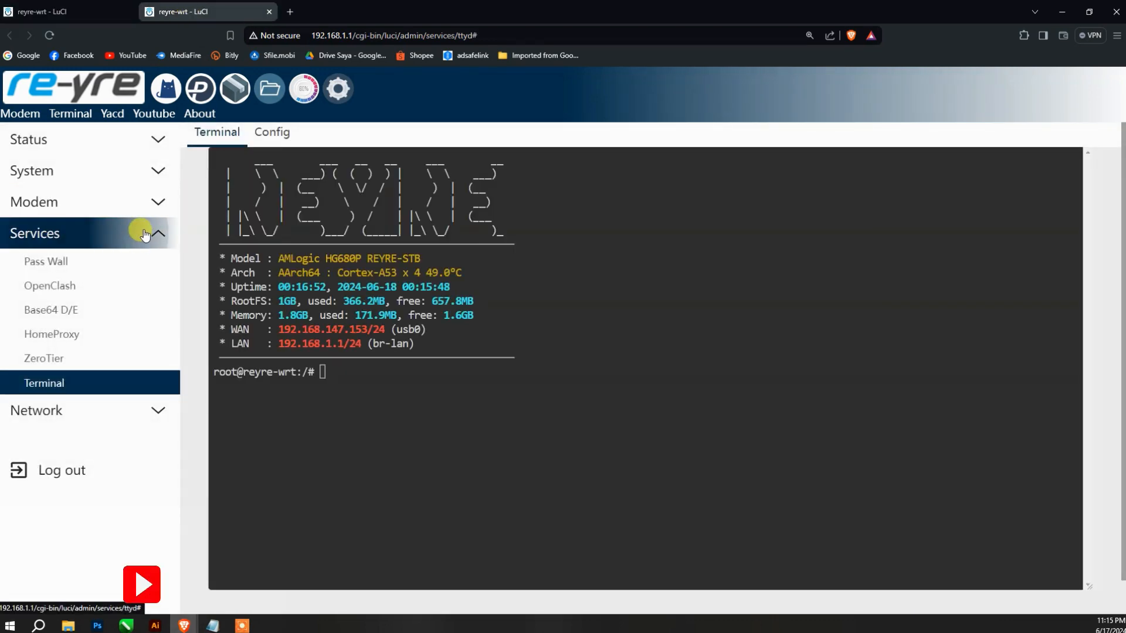
click(106, 206)
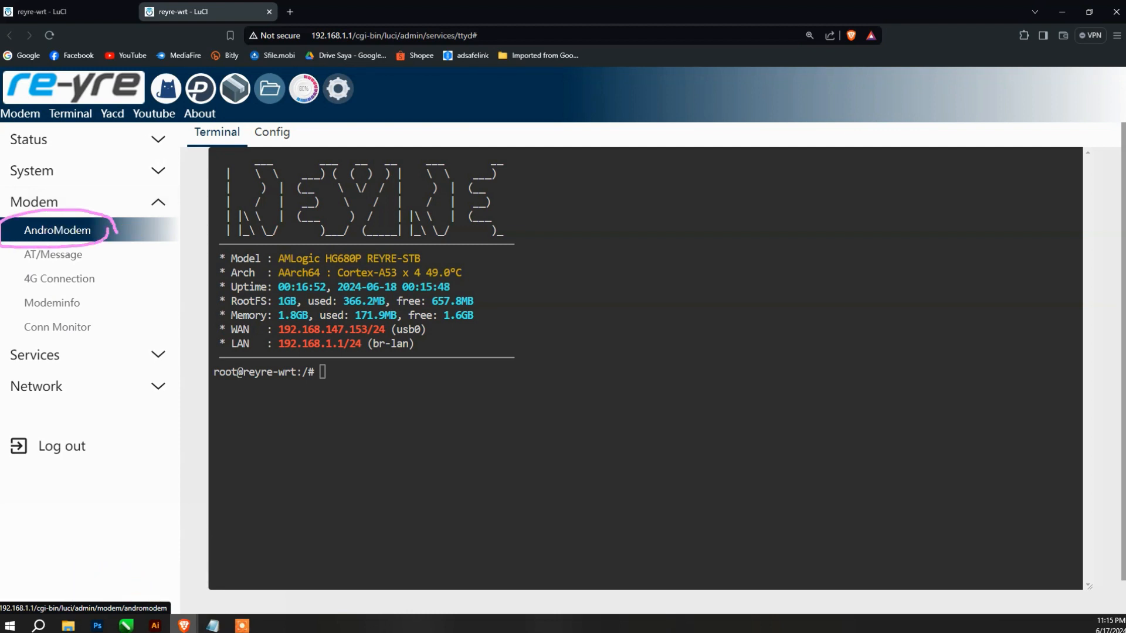
click(131, 233)
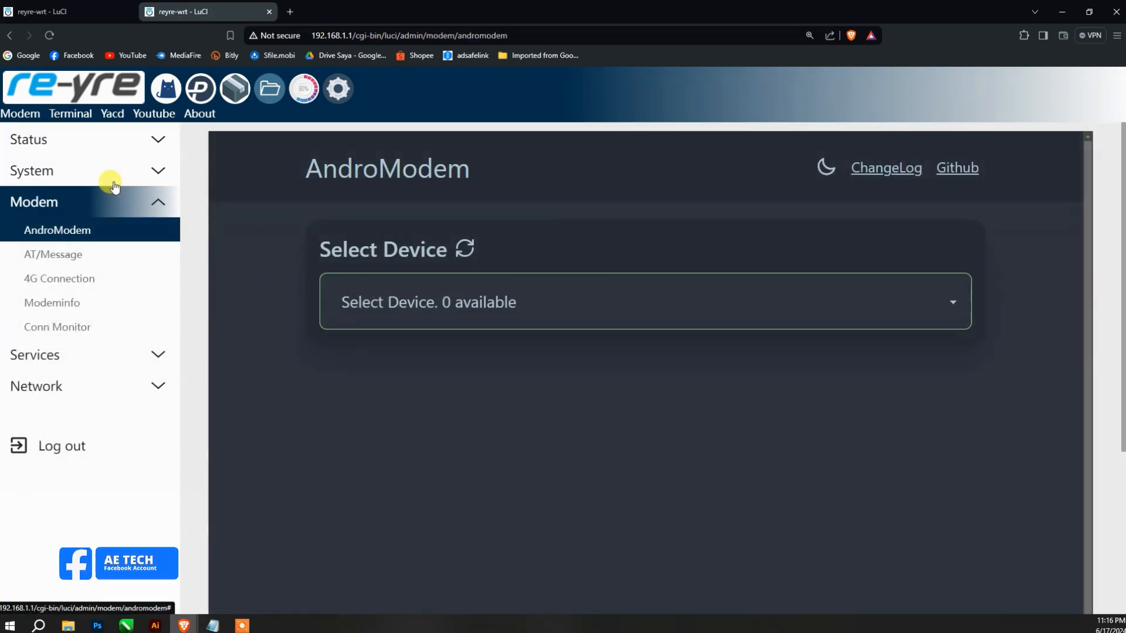
click(111, 142)
click(110, 170)
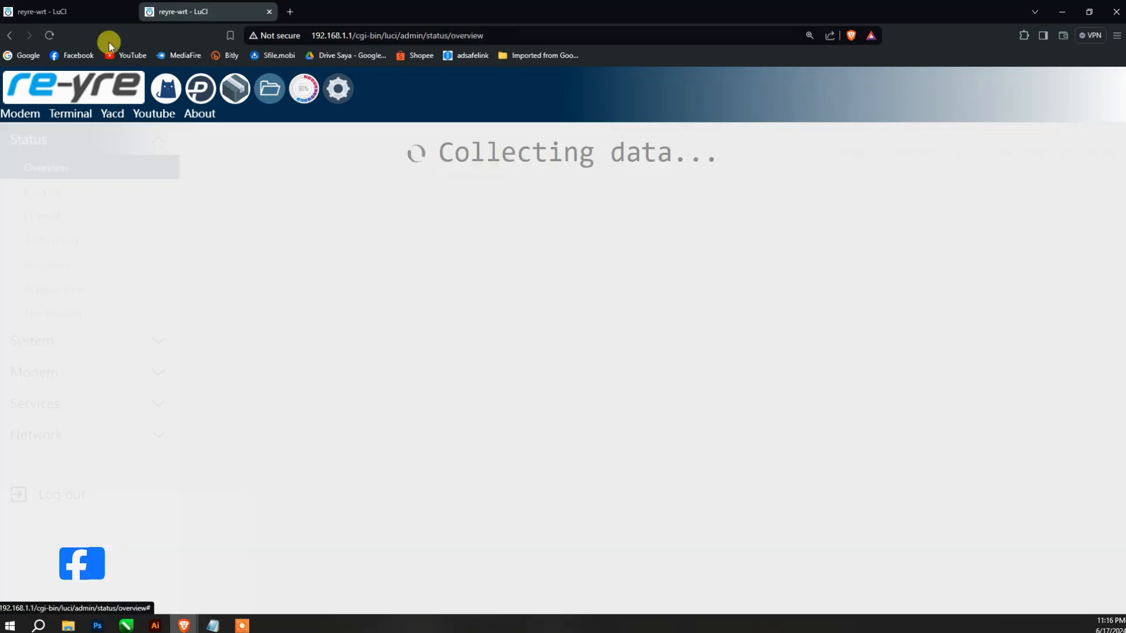
- Return to the terminal session and run "opkg list-installed" to list the router's installed packages
click(70, 12)
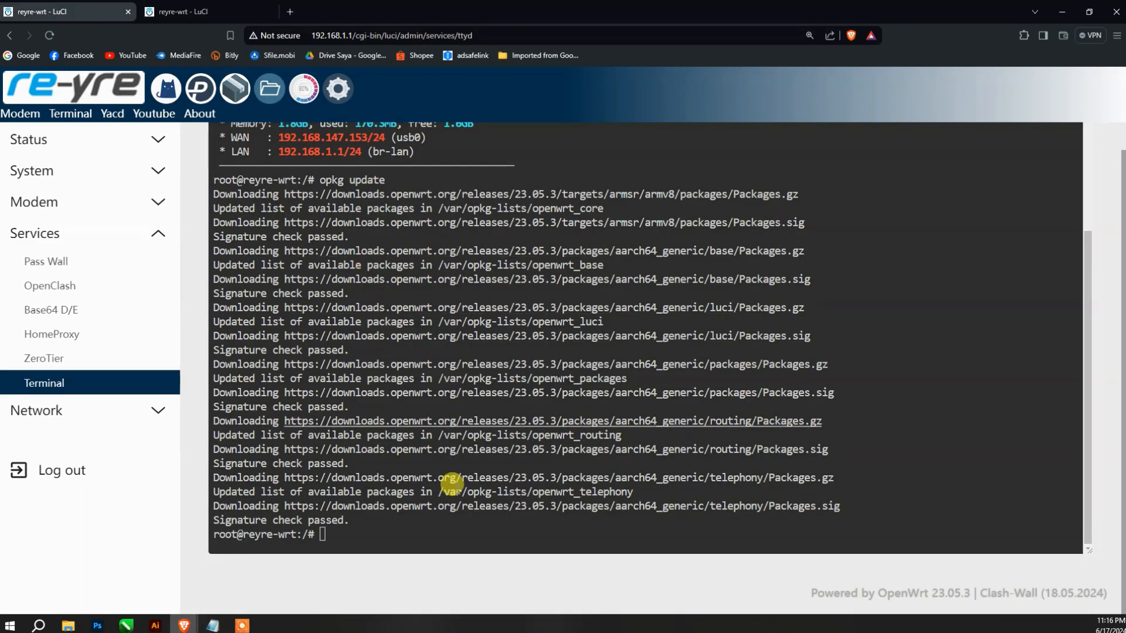
click(374, 533)
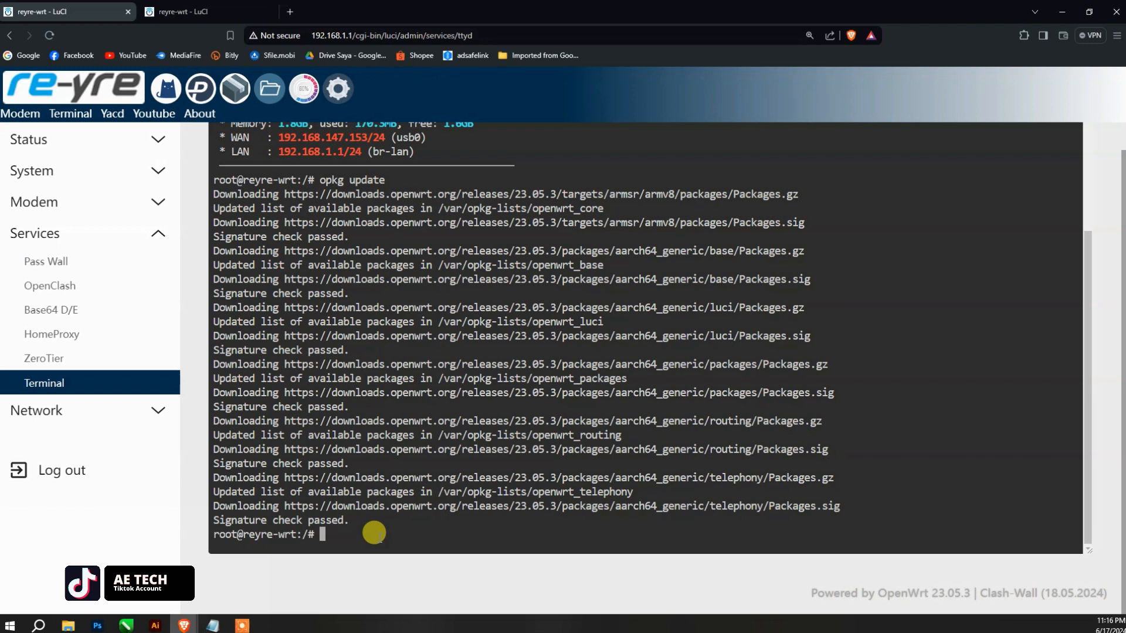
text(o)
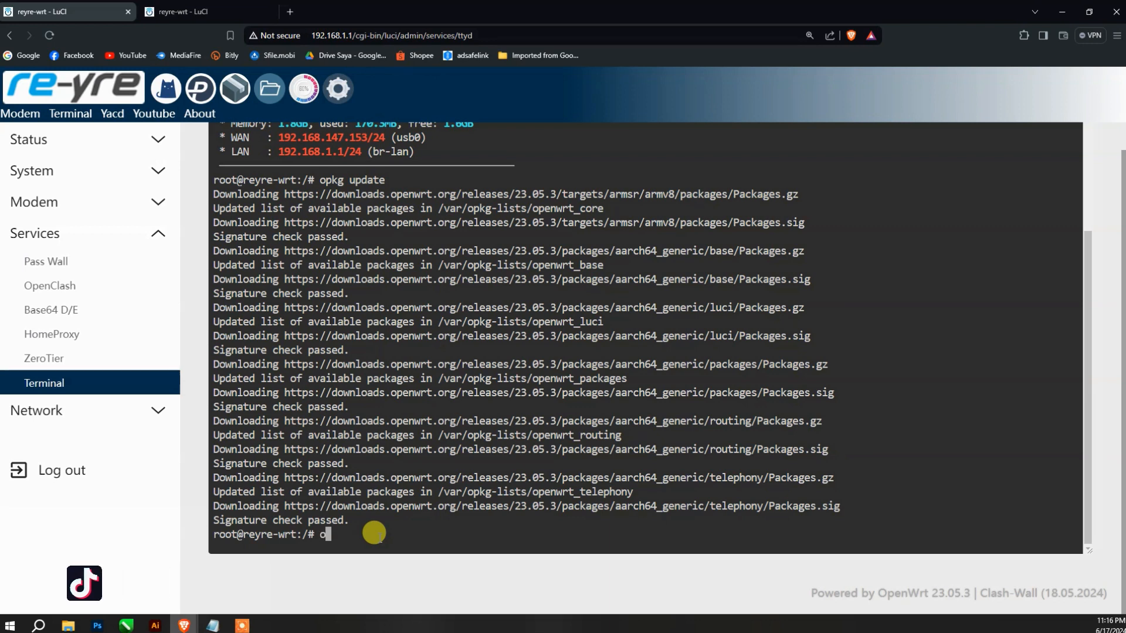
text(pkg)
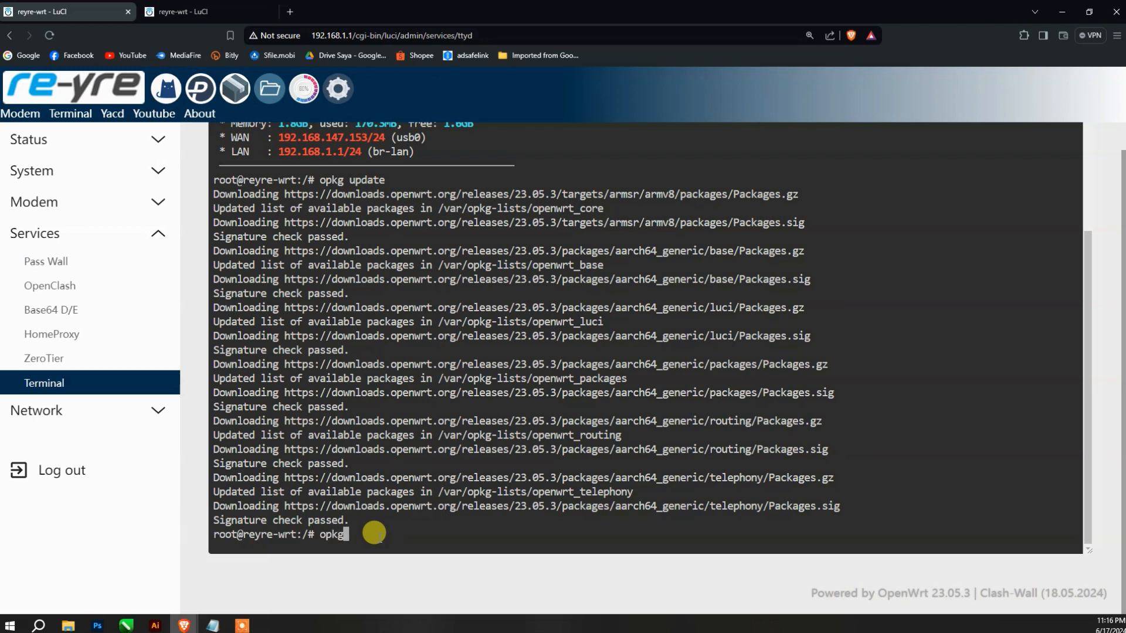
text( li)
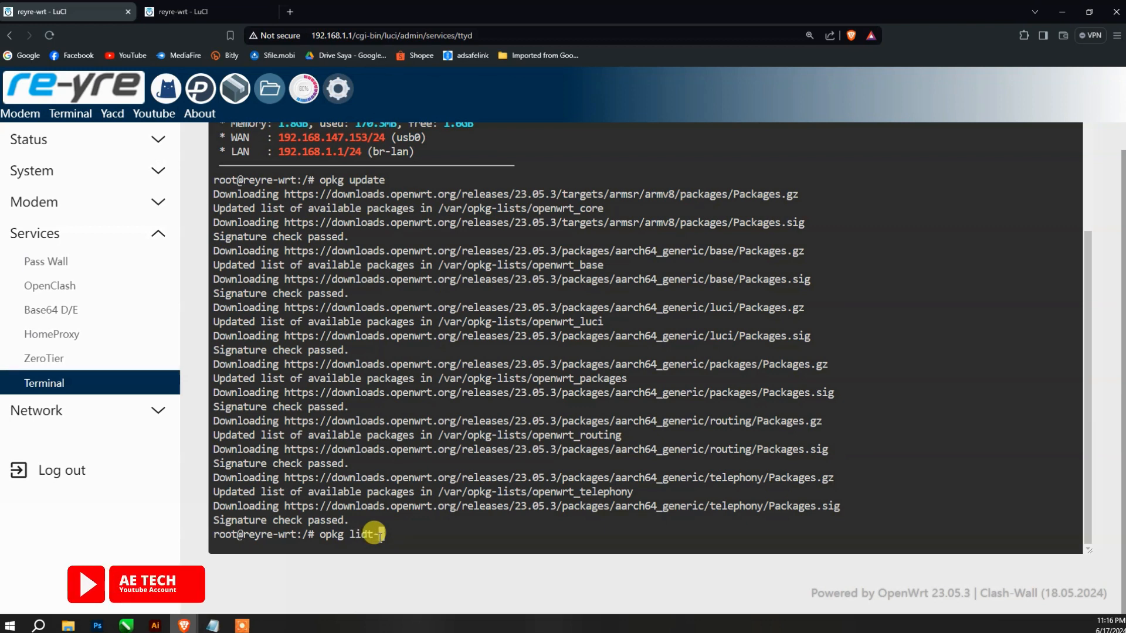
text(dt-indtslled)
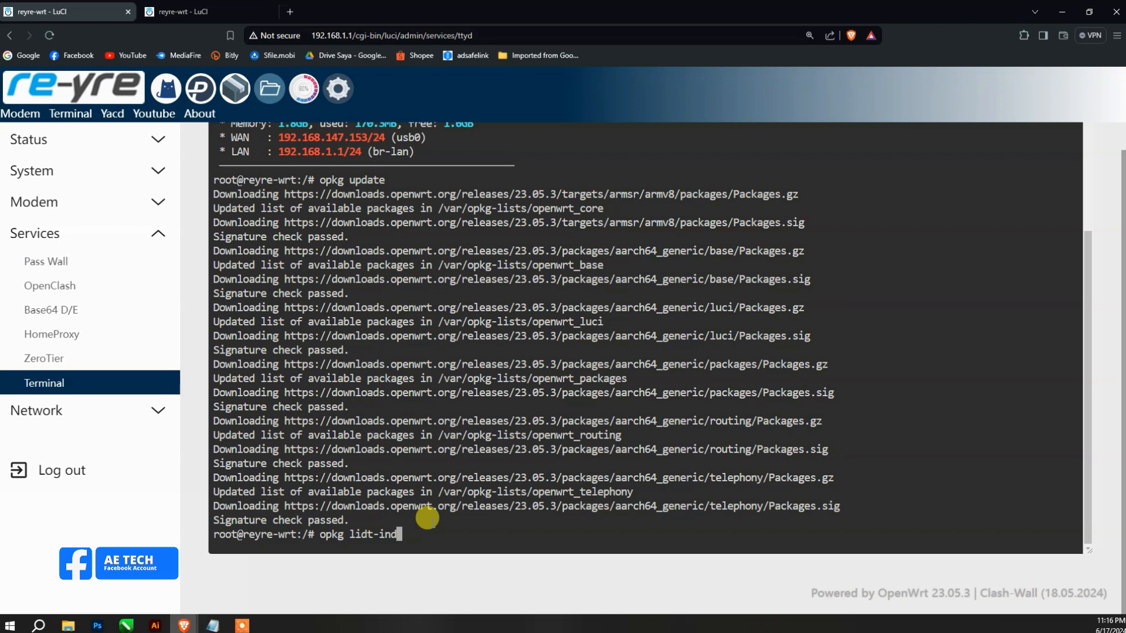
text(stalled)
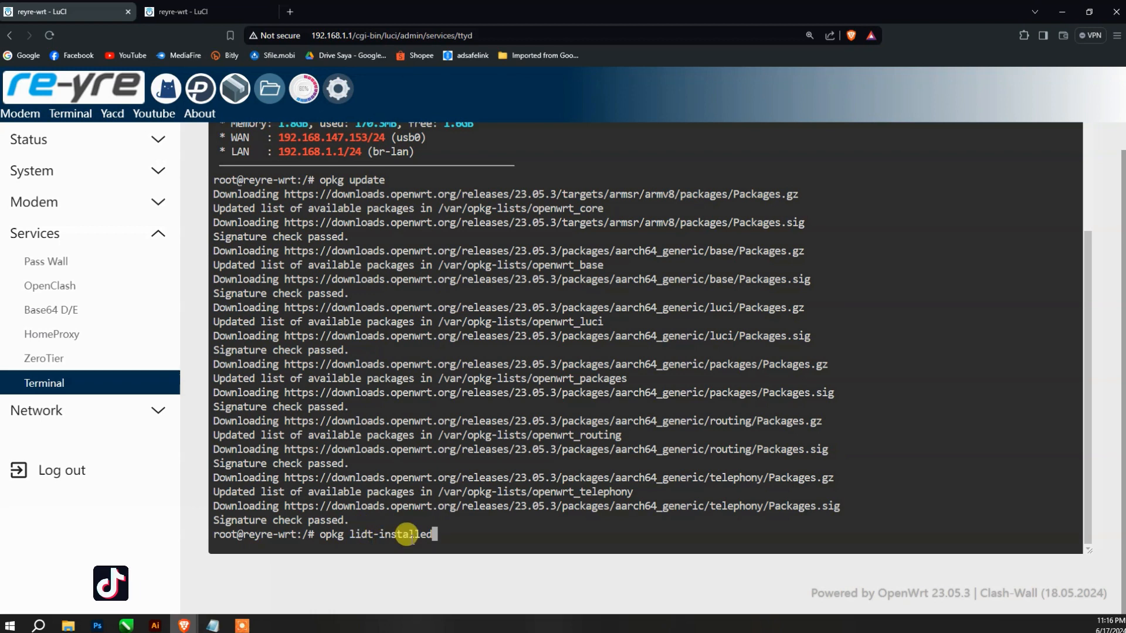
key(BackSpace)
key(BackSpace)
key(BackSpace)
key(BackSpace)
key(BackSpace)
key(BackSpace)
key(BackSpace)
key(BackSpace)
key(BackSpace)
key(BackSpace)
key(BackSpace)
key(BackSpace)
key(BackSpace)
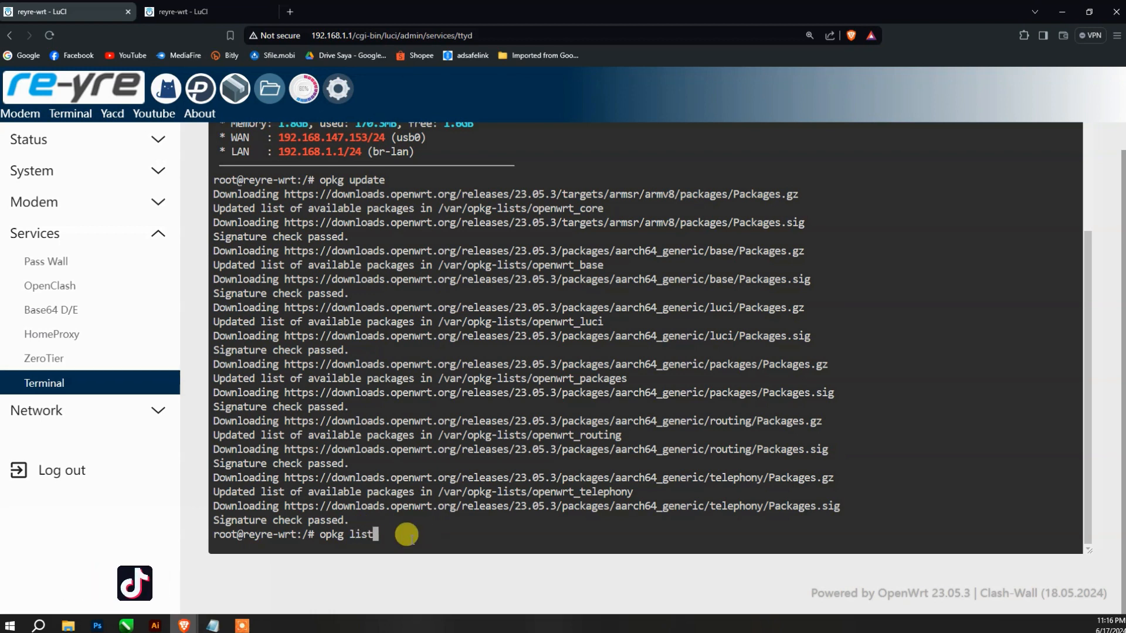
text(ist-installed)
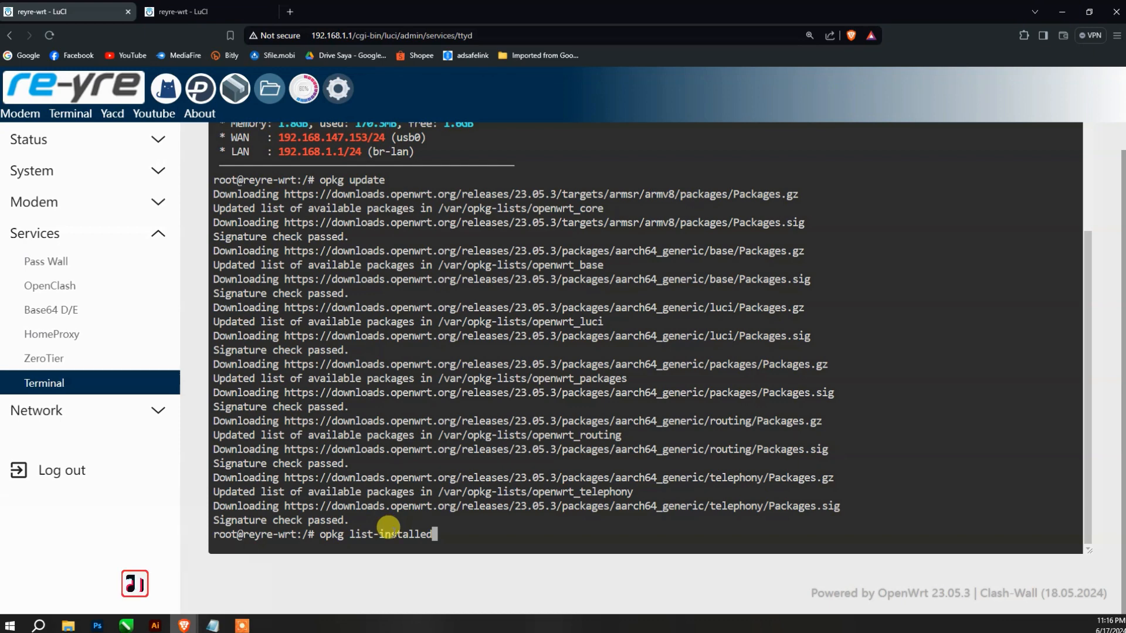
key(Return)
- Examine the full list of installed packages and their versions, including the luci-app entries, back to its first entry
scroll(403, 465, up, 5)
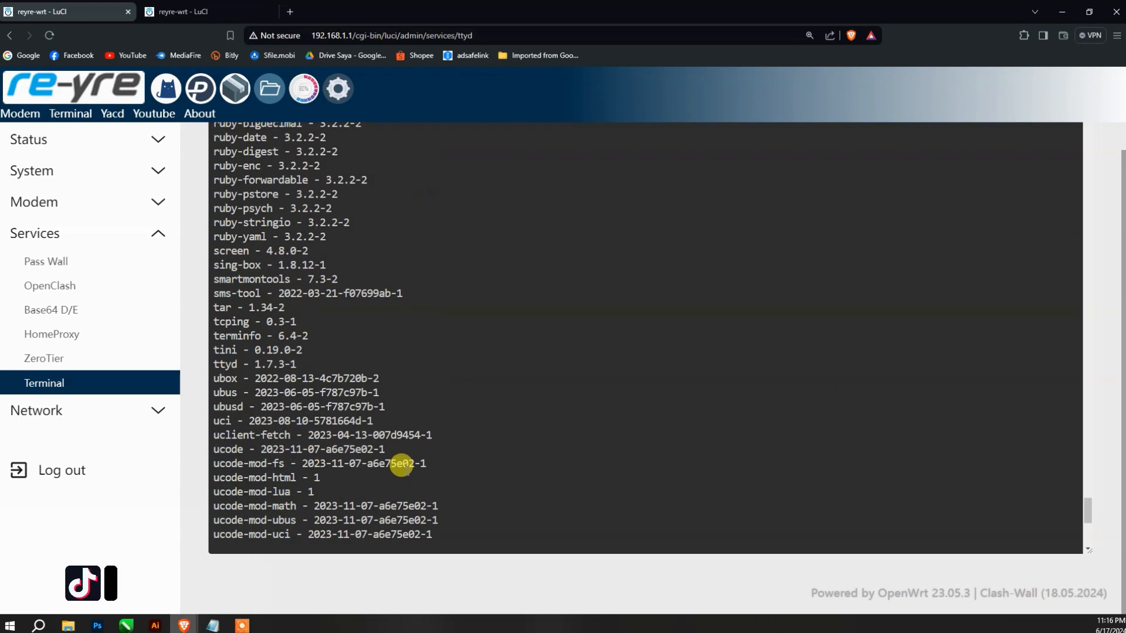
scroll(402, 478, down, 5)
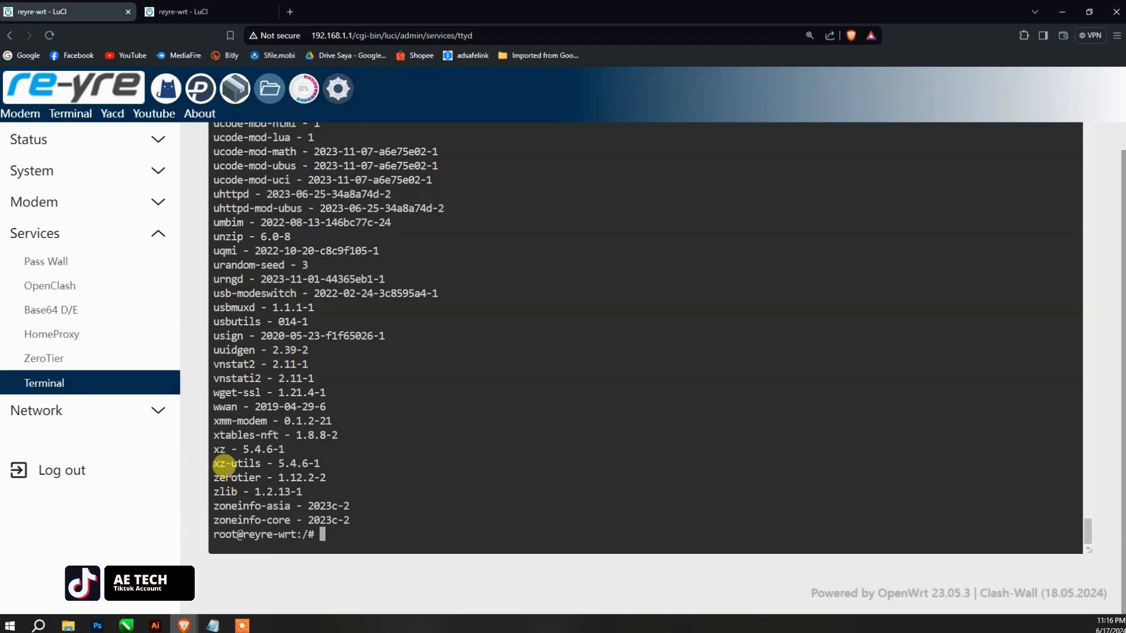
scroll(320, 453, up, 8)
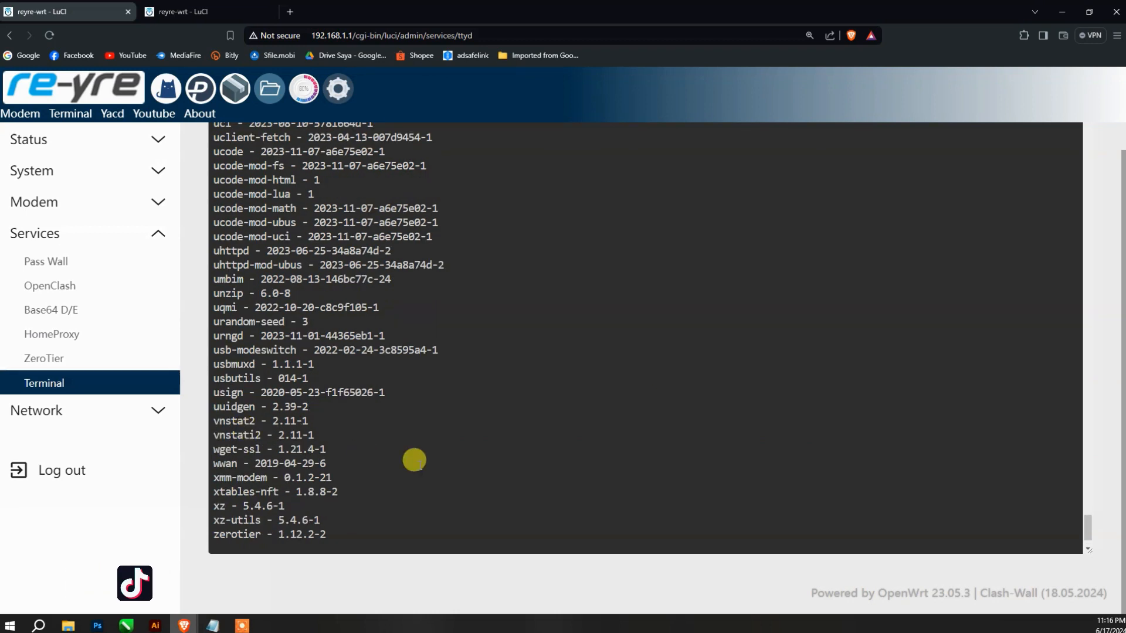
scroll(303, 449, down, 3)
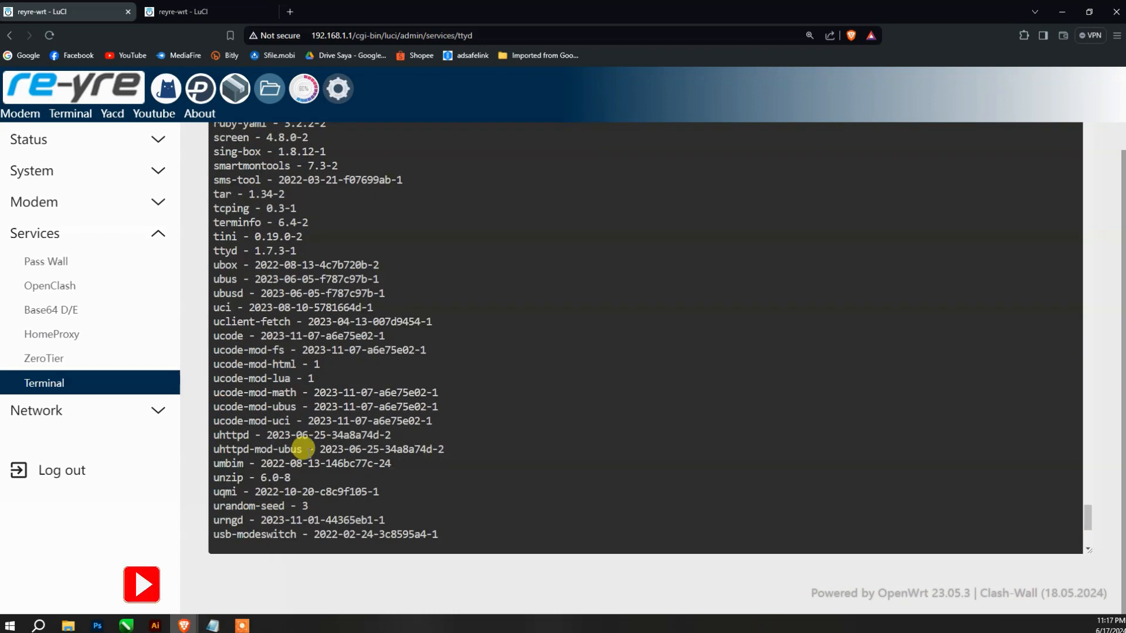
scroll(303, 449, up, 2)
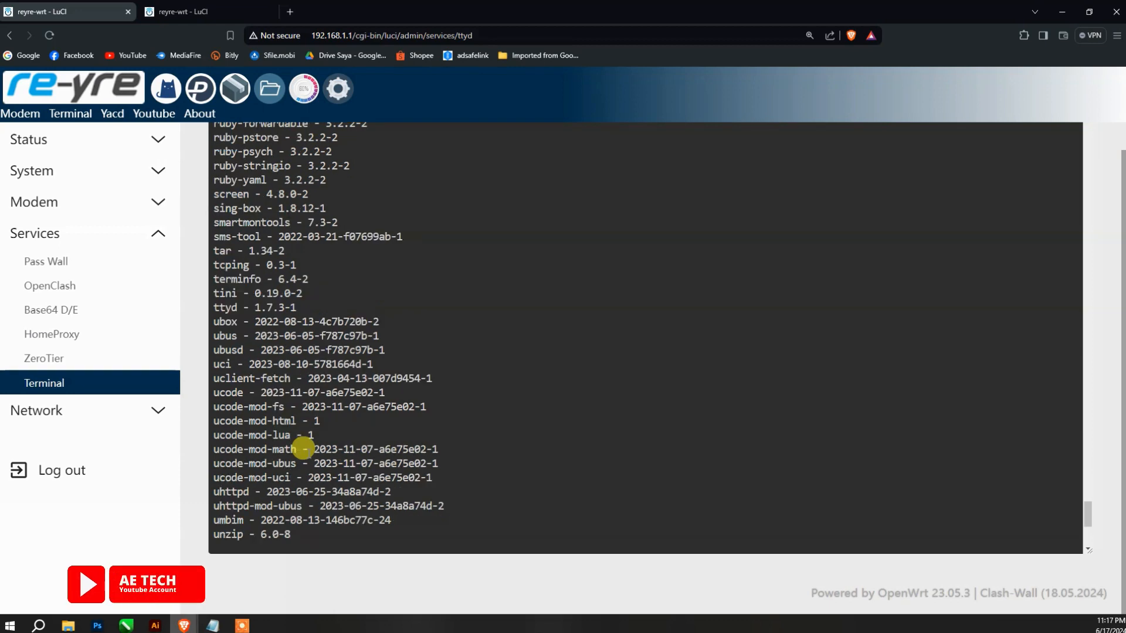
scroll(303, 449, up, 20)
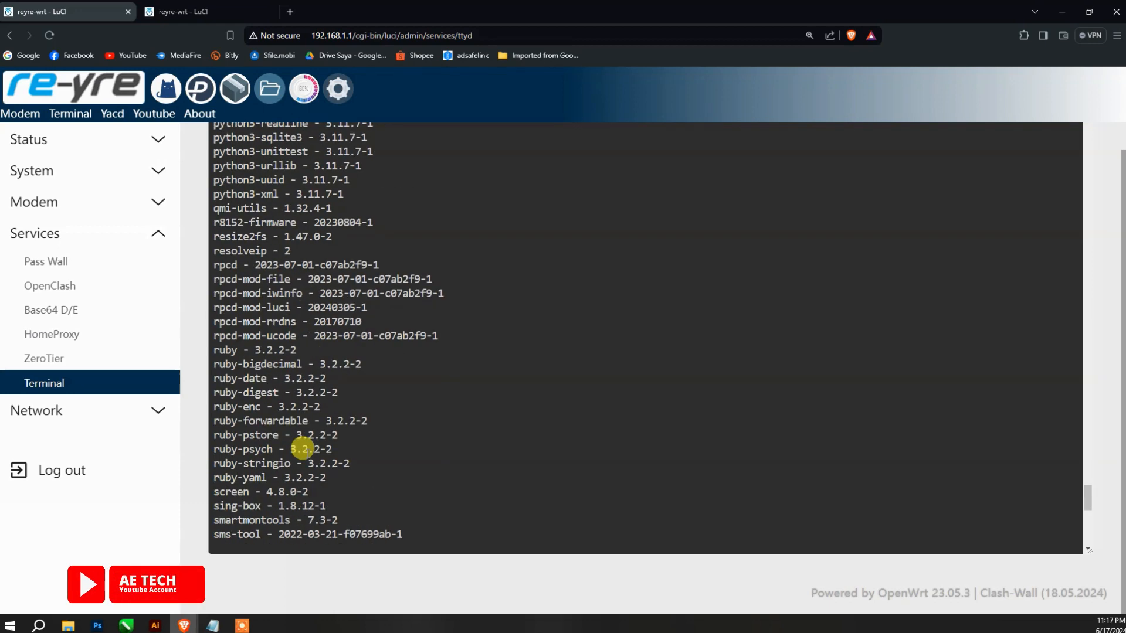
scroll(303, 449, up, 20)
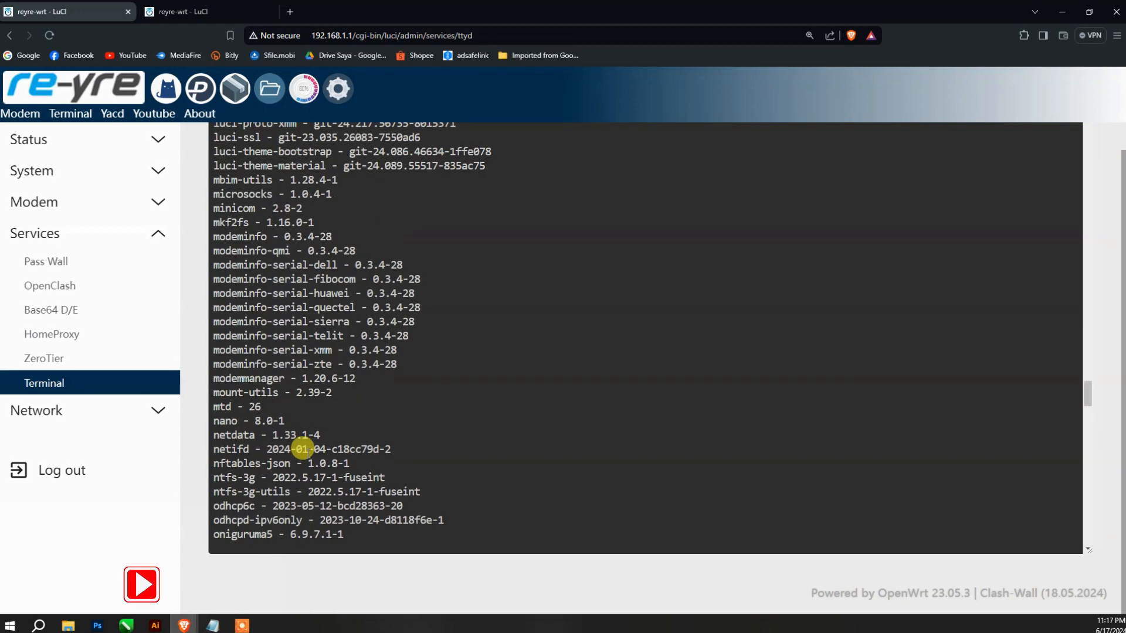
scroll(304, 449, down, 5)
scroll(303, 449, up, 15)
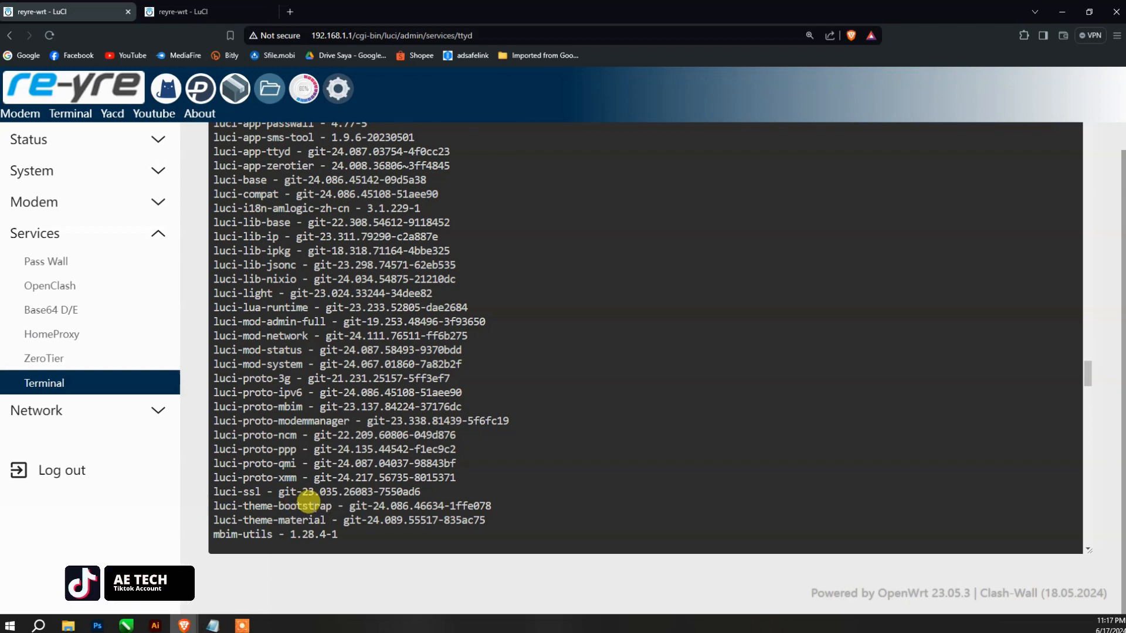
scroll(281, 501, up, 4)
scroll(284, 501, up, 3)
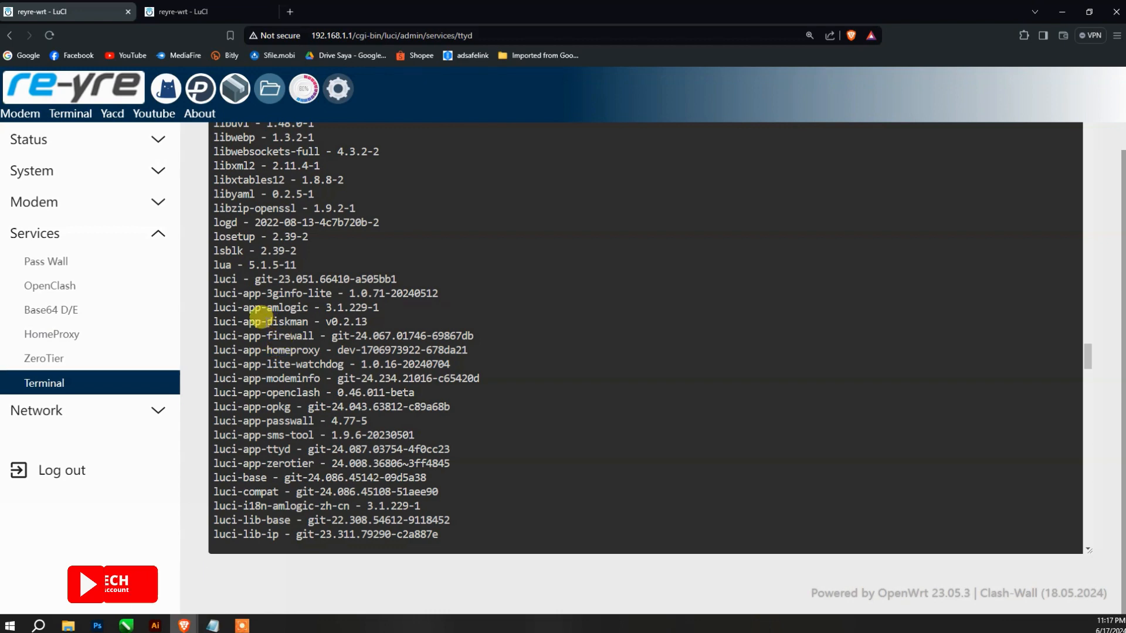
scroll(260, 316, up, 2)
scroll(253, 378, down, 3)
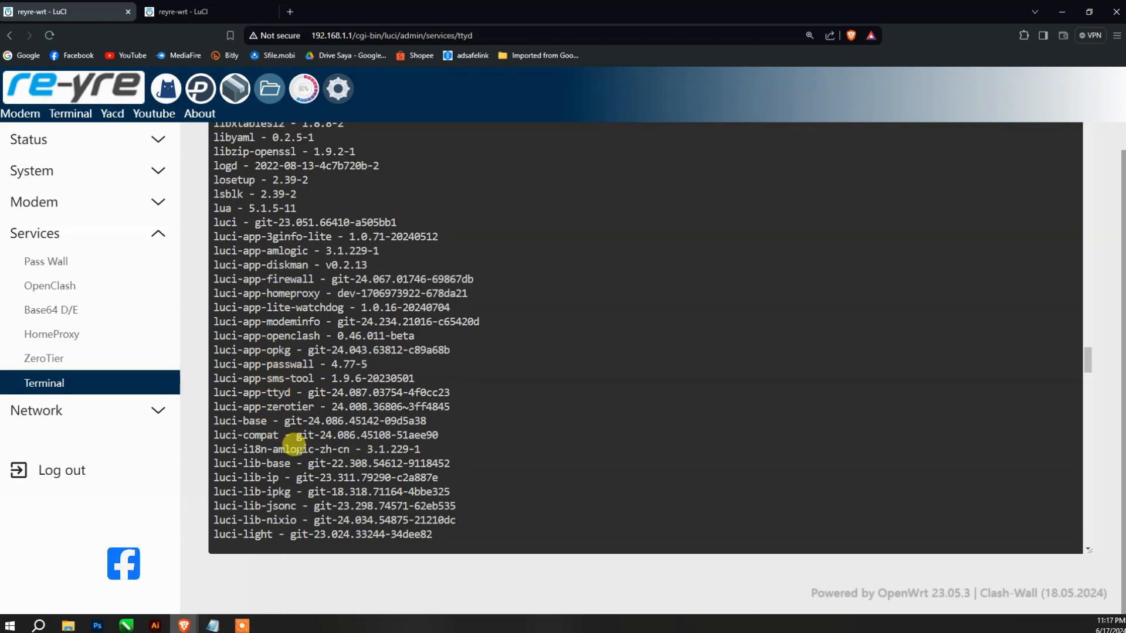
scroll(294, 435, up, 15)
scroll(299, 435, up, 20)
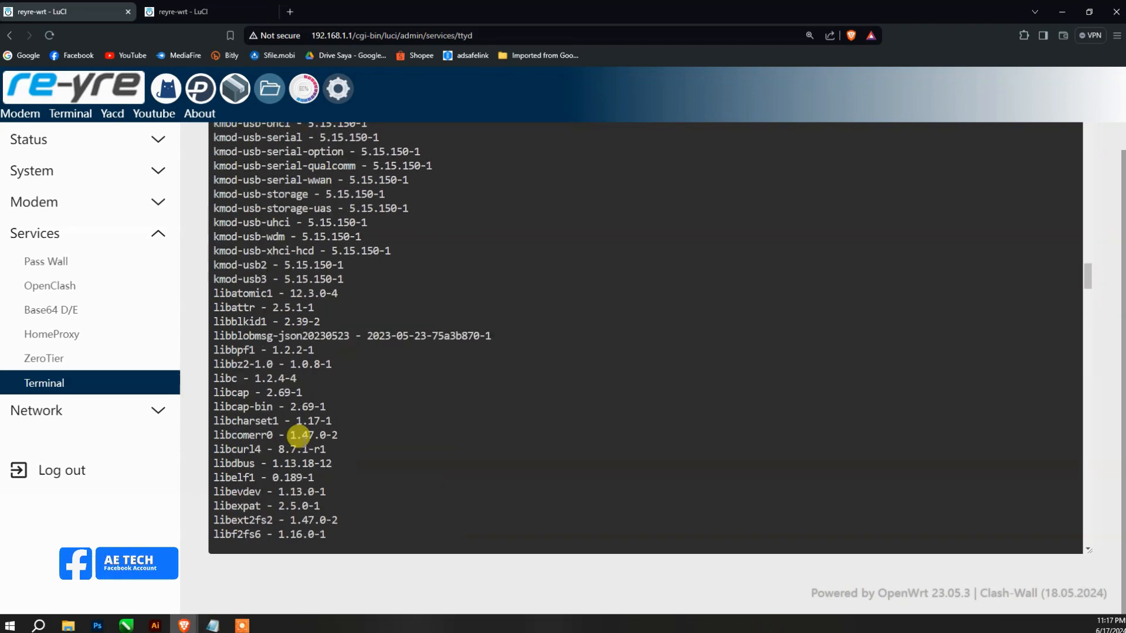
scroll(296, 438, up, 13)
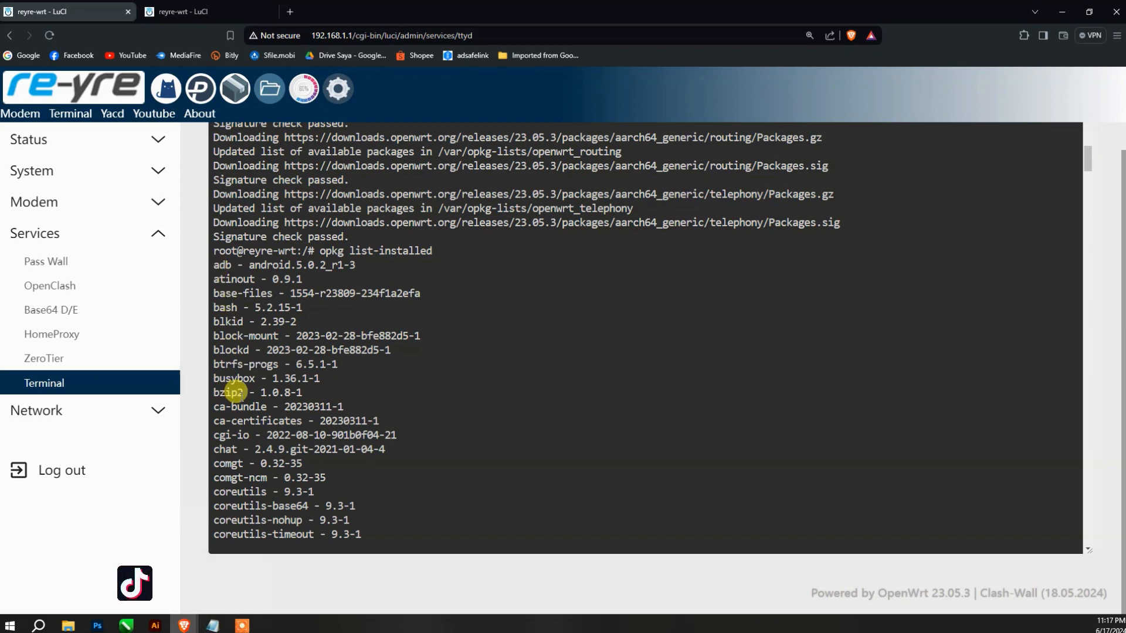
scroll(234, 392, down, 20)
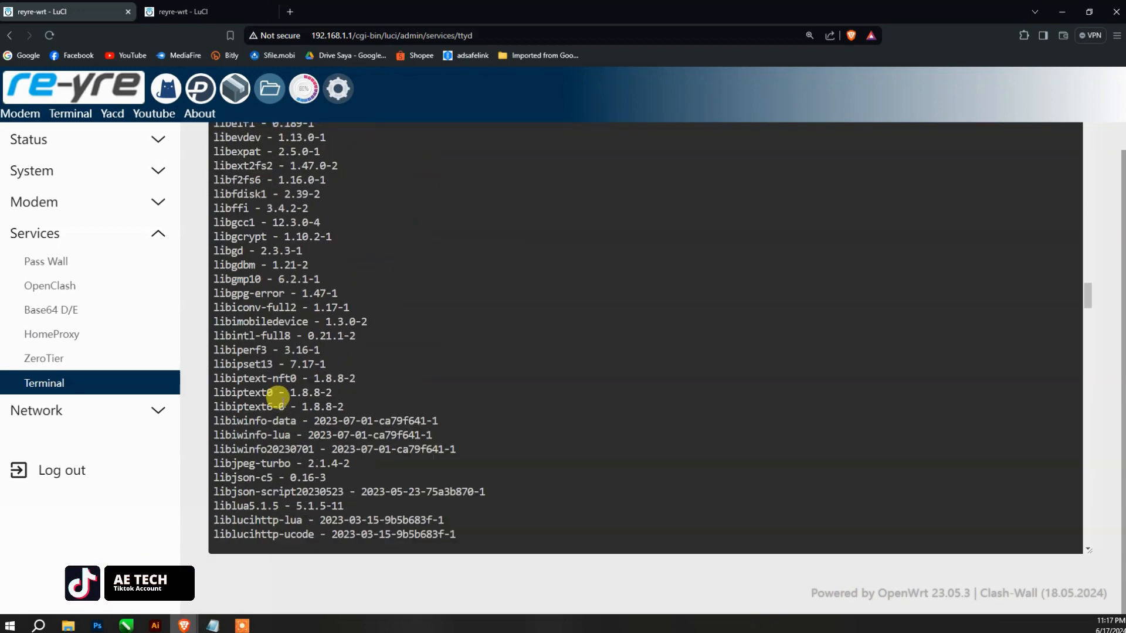
scroll(278, 397, down, 20)
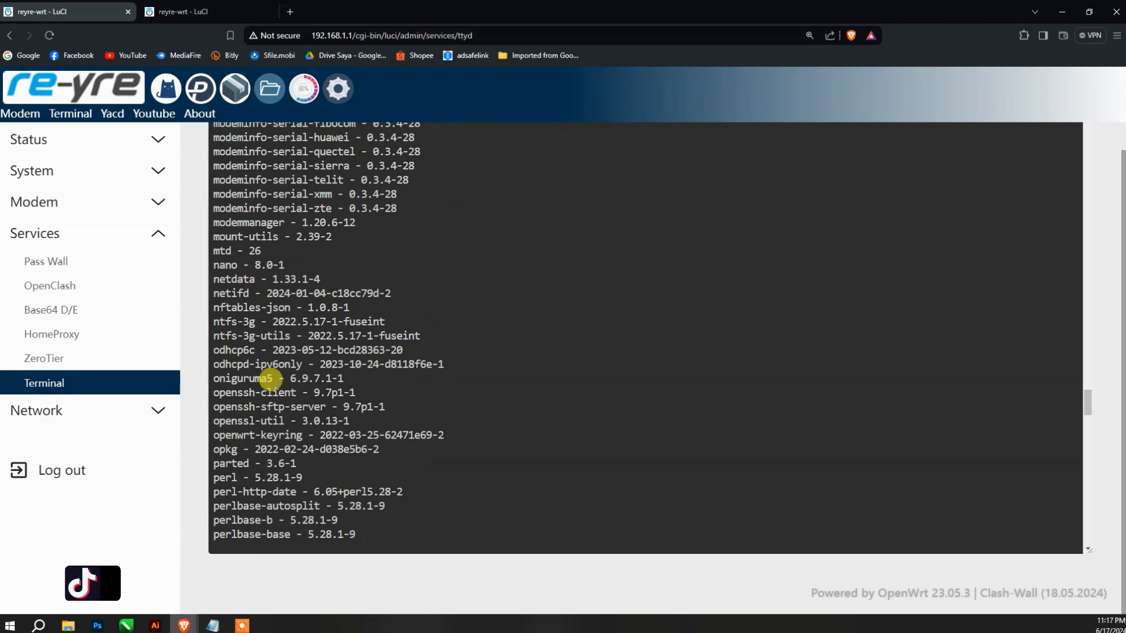
scroll(270, 379, down, 20)
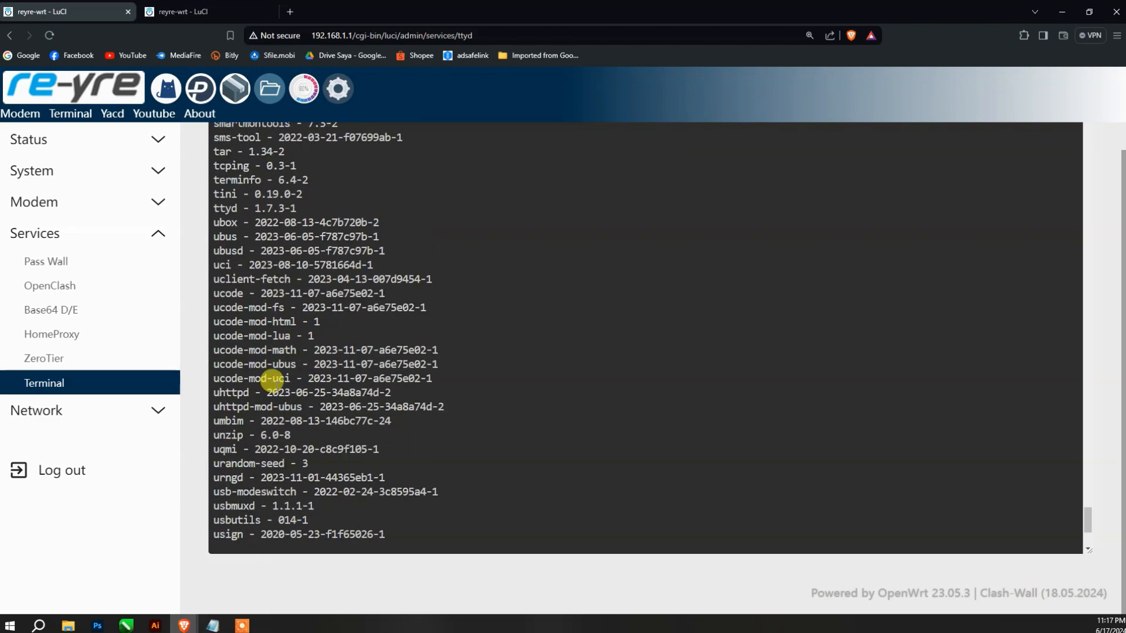
scroll(272, 380, down, 5)
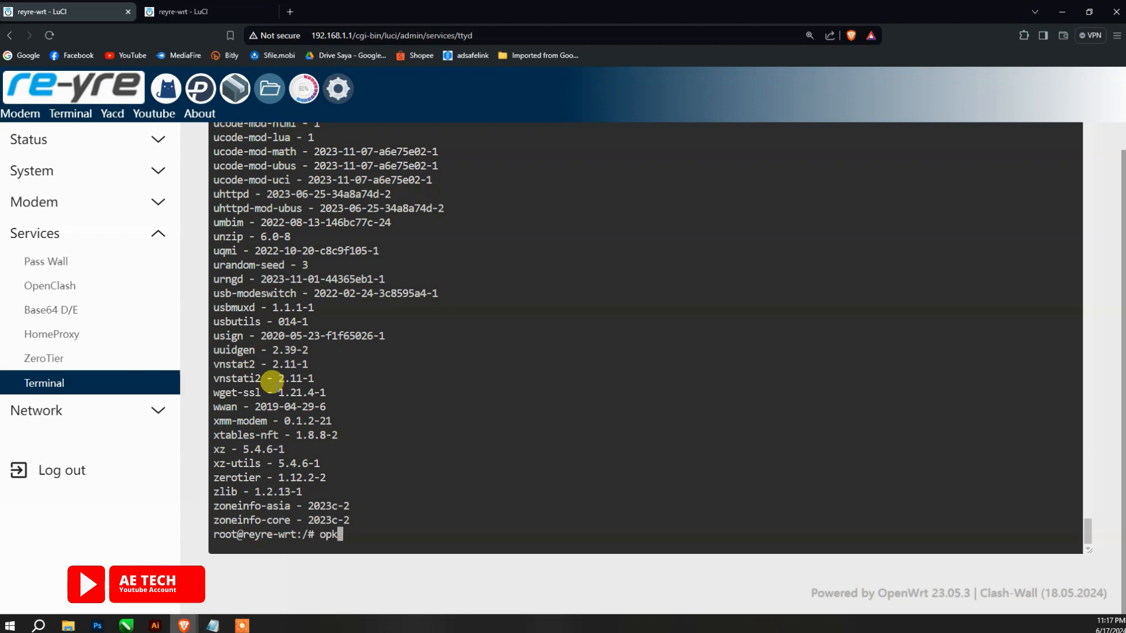
- Begin an "opkg remove" command and copy the package name luci-app-homeproxy from the installed list
text(emove)
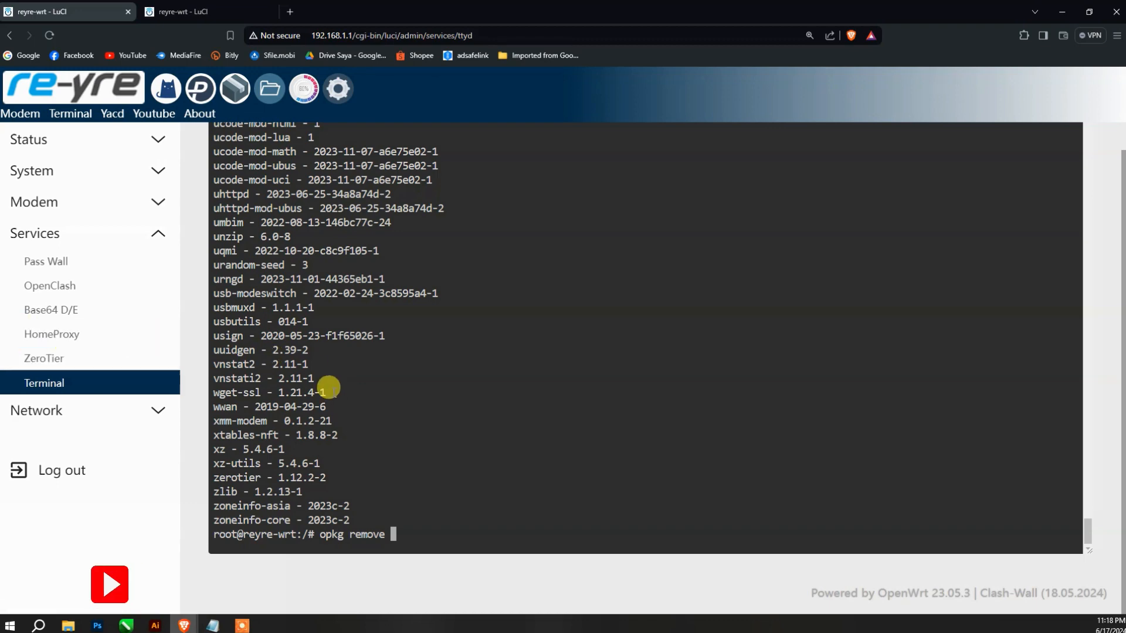
scroll(329, 390, up, 5)
scroll(328, 390, up, 20)
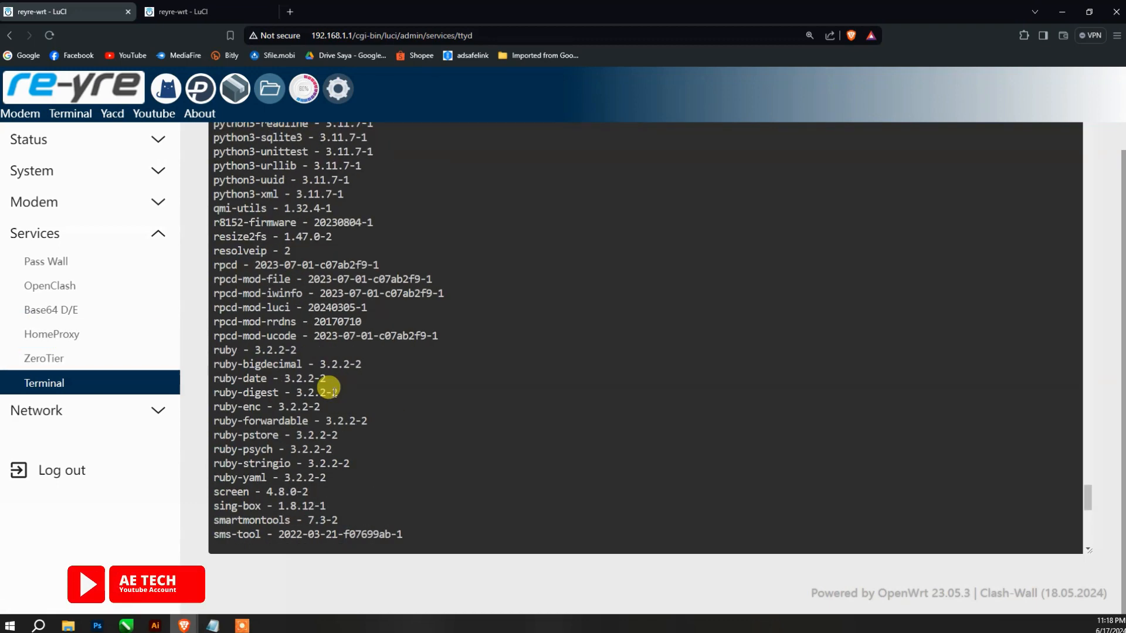
scroll(329, 390, up, 20)
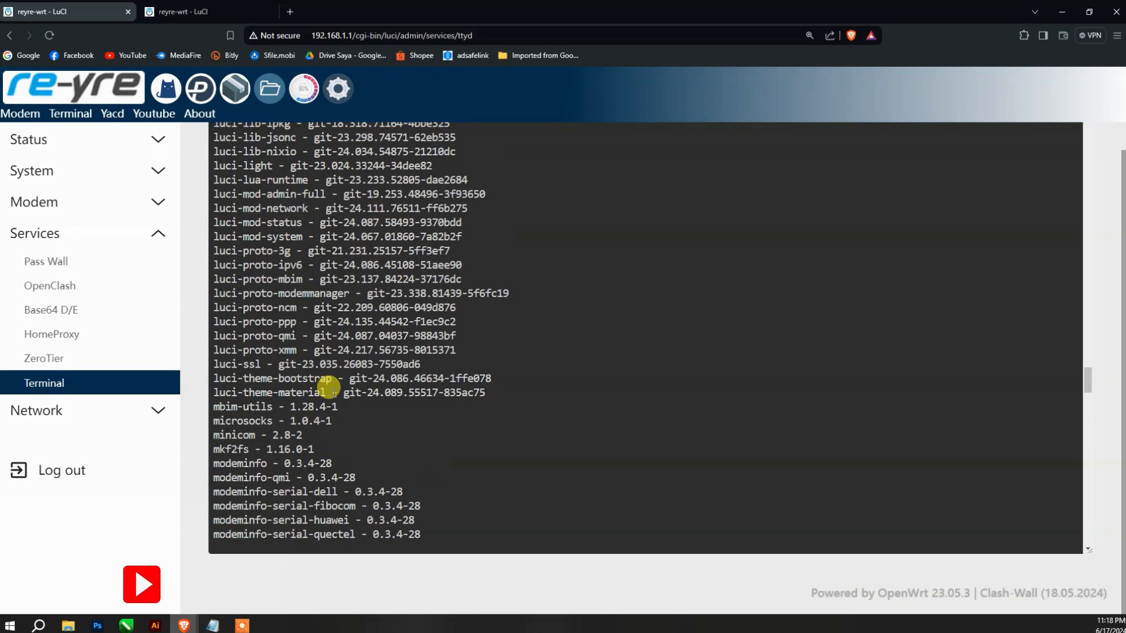
scroll(322, 367, down, 3)
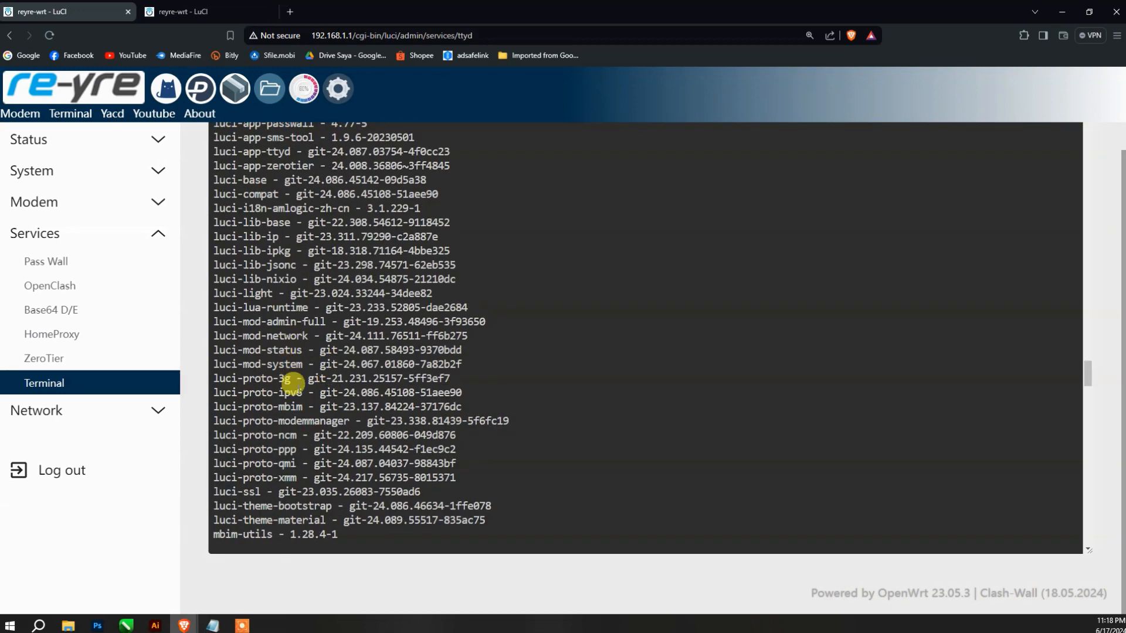
scroll(261, 416, up, 4)
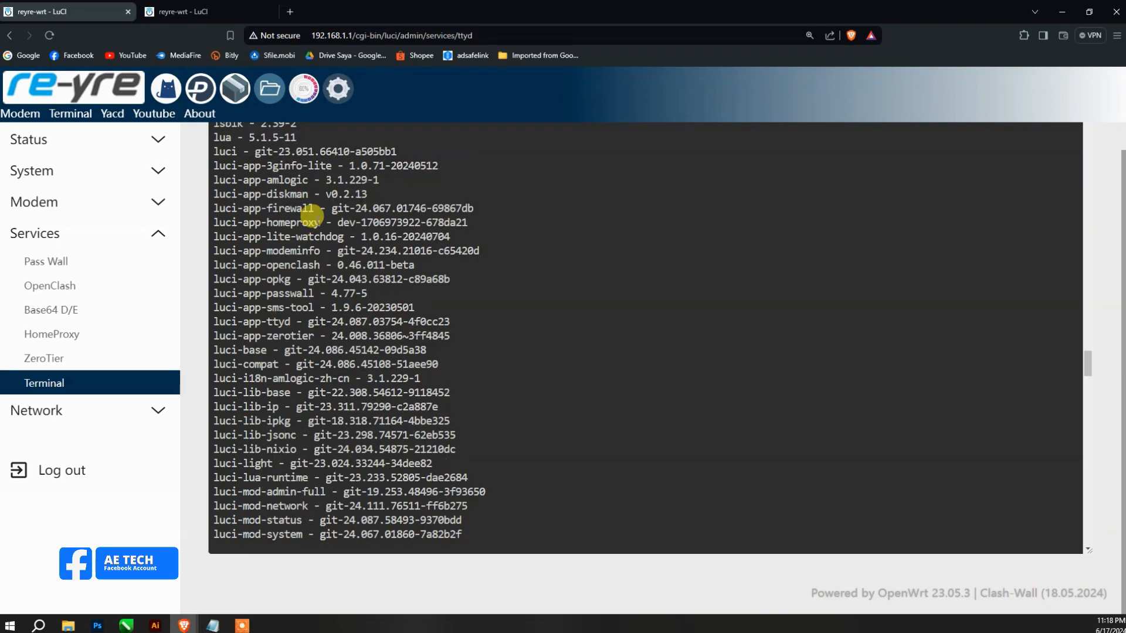
drag(319, 223, 213, 222)
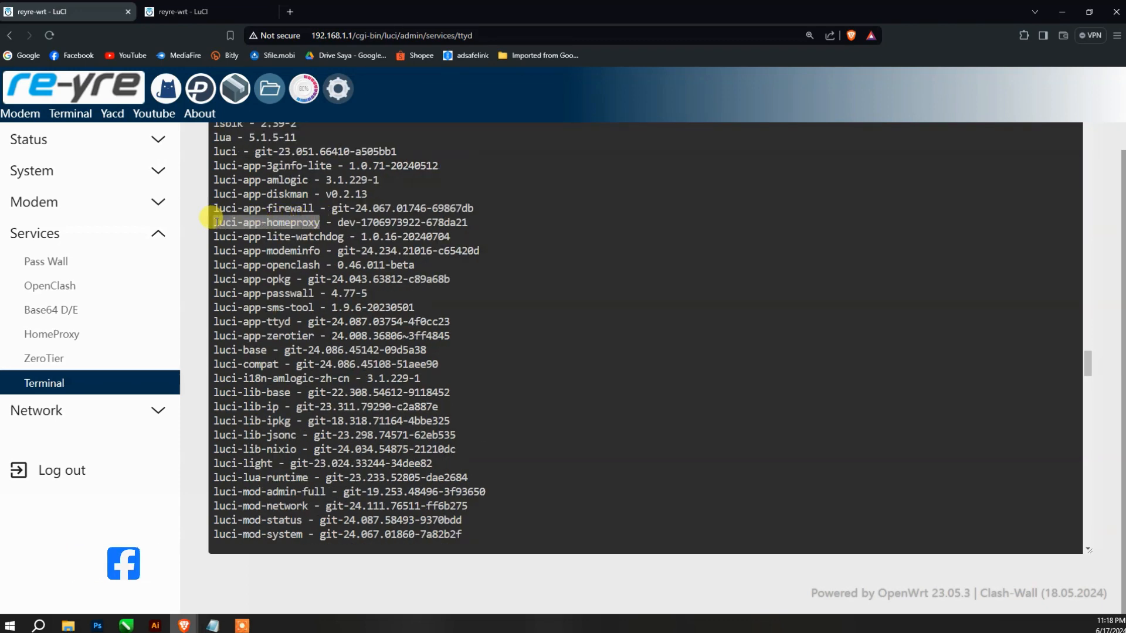
right_click(233, 223)
click(262, 272)
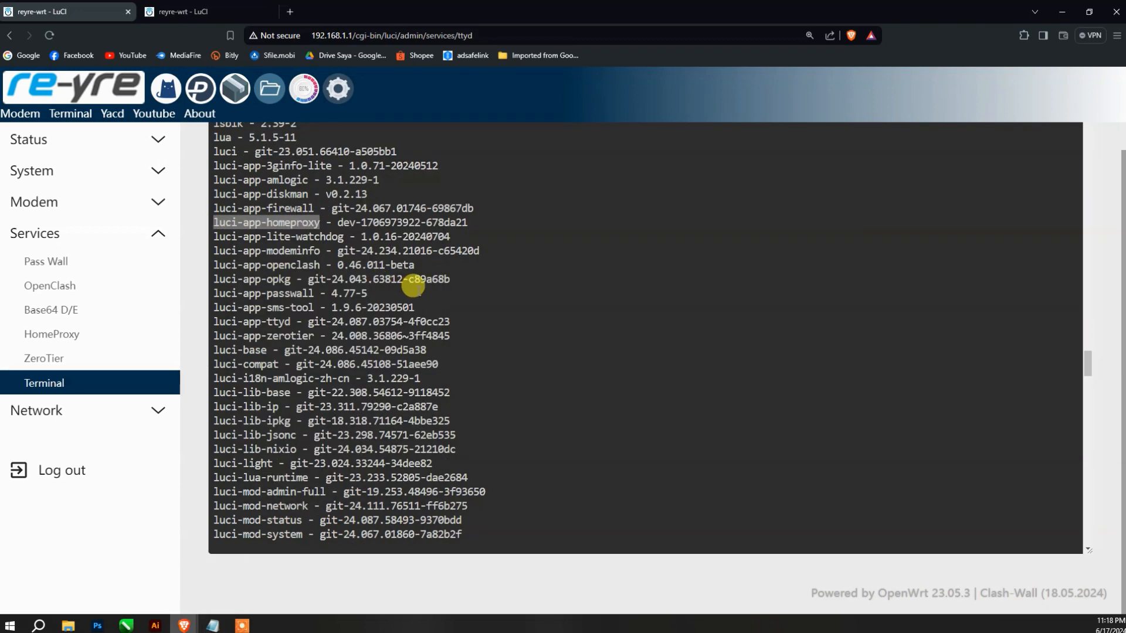
- Complete the pending command with the copied package name and run "opkg remove luci-app-homeproxy"
scroll(466, 306, down, 15)
scroll(466, 306, down, 10)
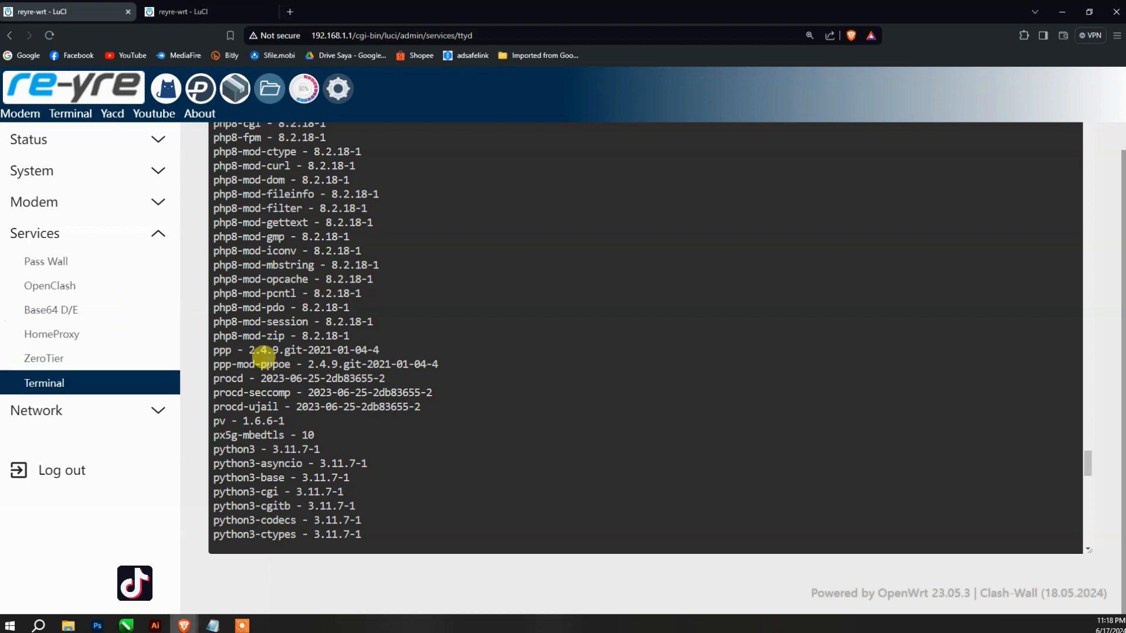
scroll(327, 371, down, 10)
scroll(335, 375, down, 3)
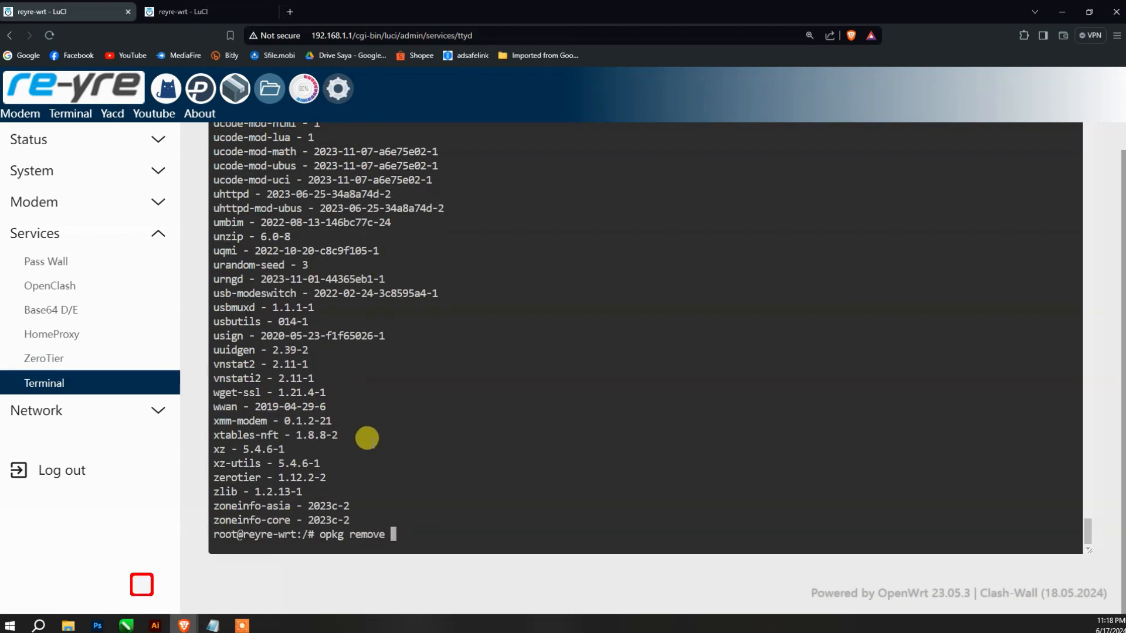
right_click(405, 534)
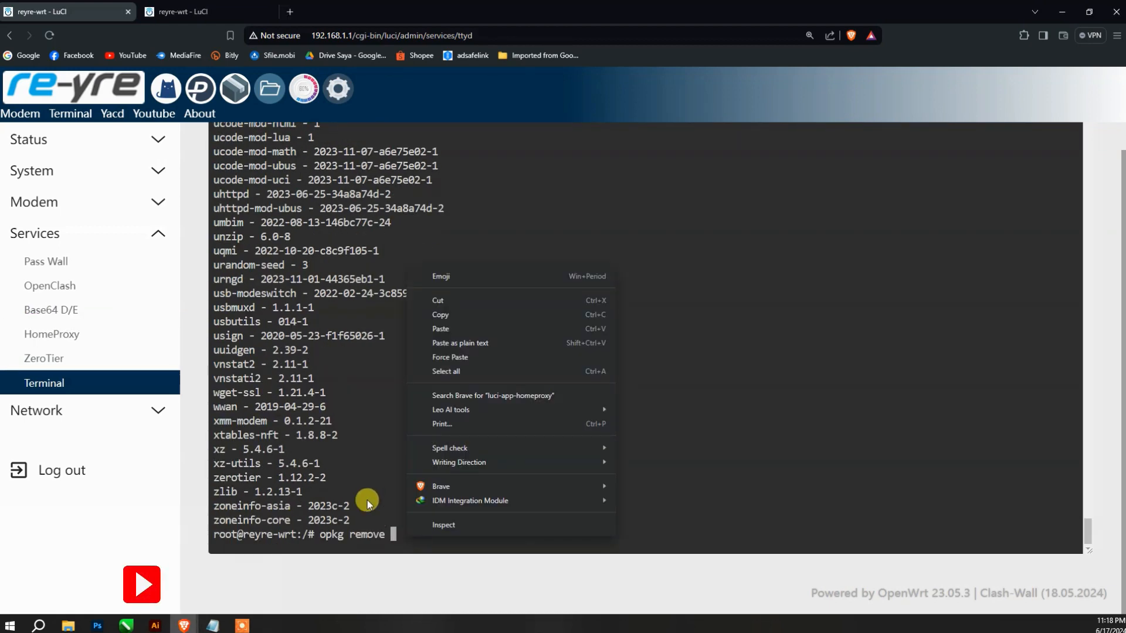
click(440, 328)
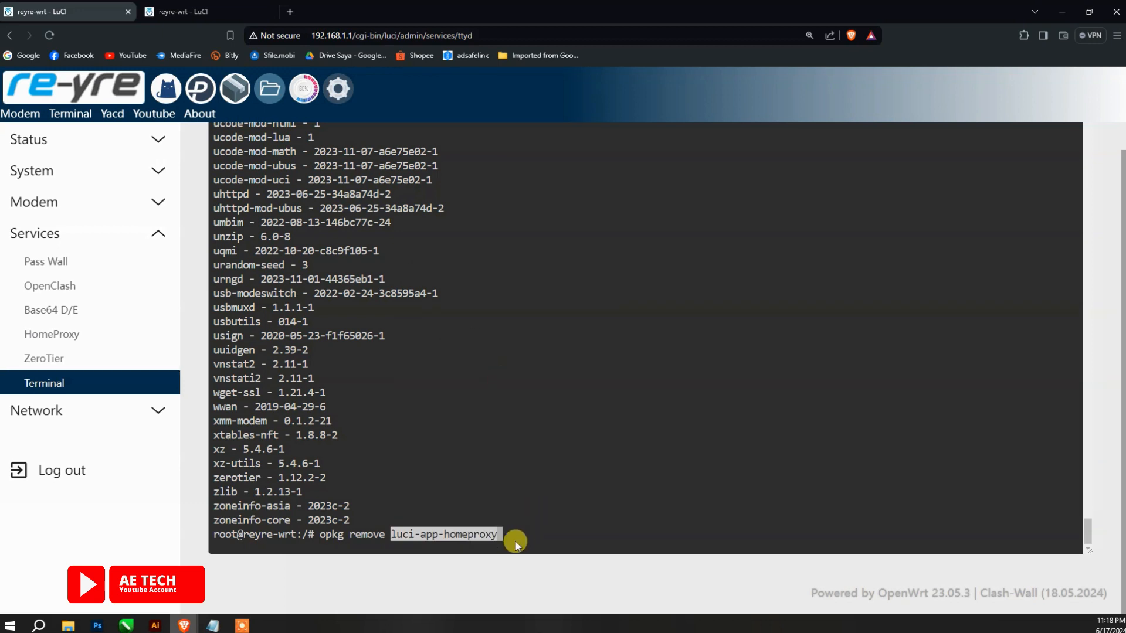
key(Return)
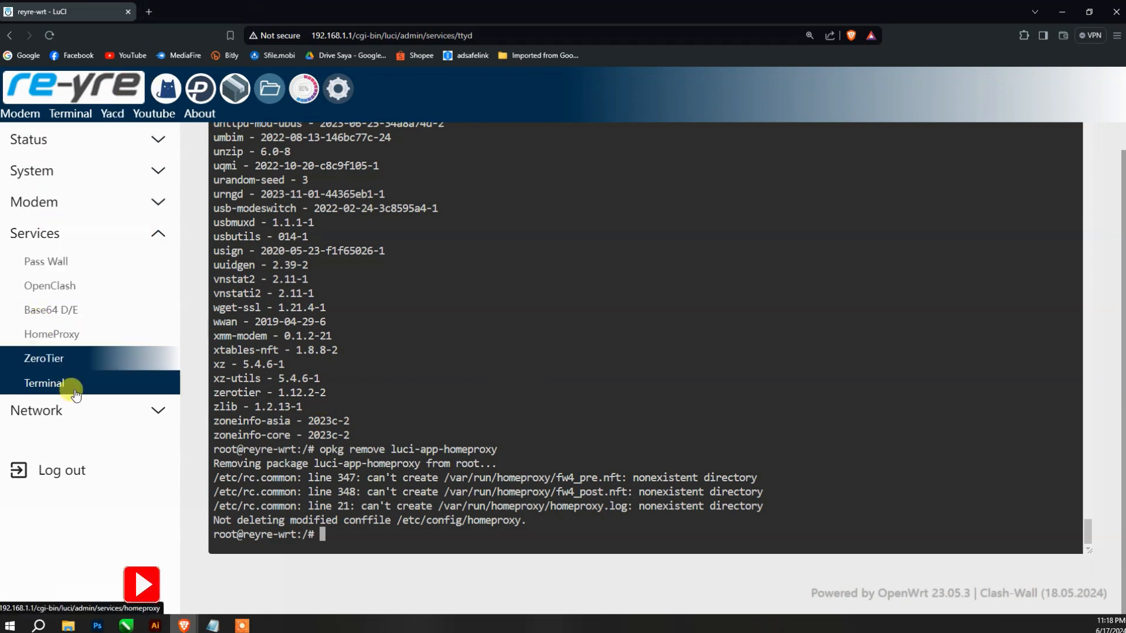
- Reload the router interface and open the HomeProxy page to check that the package is gone
click(54, 37)
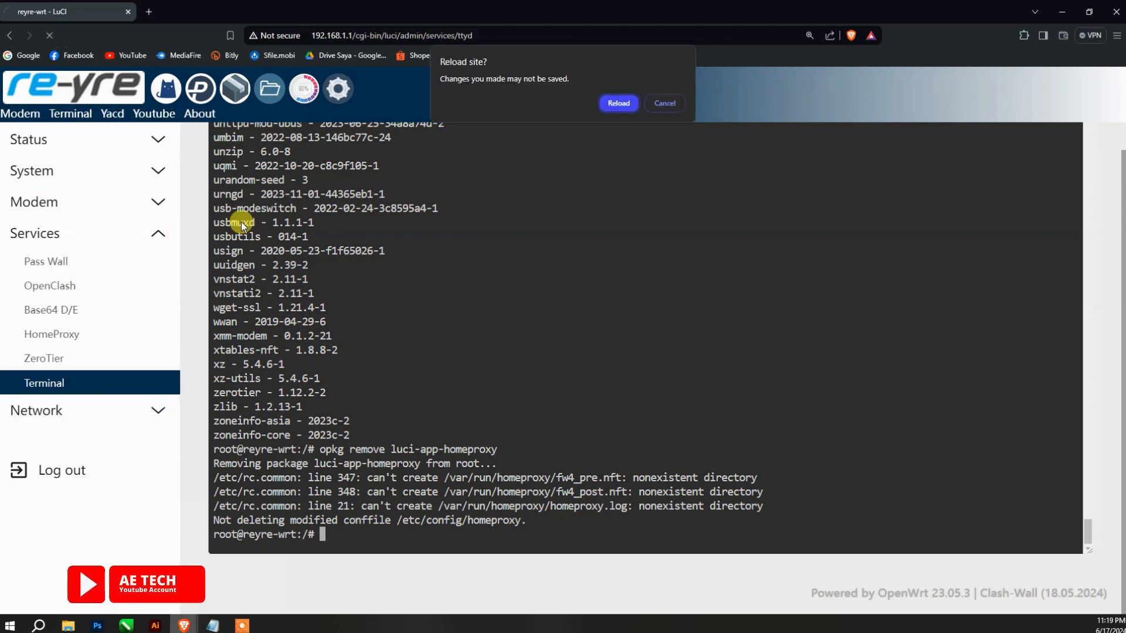
click(618, 104)
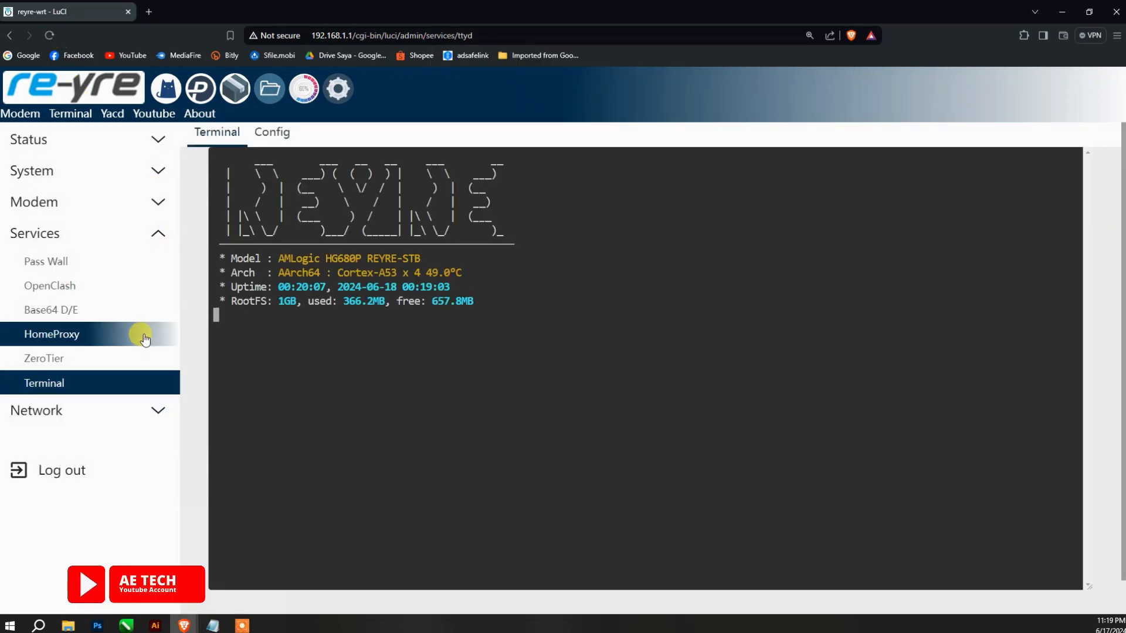
click(82, 344)
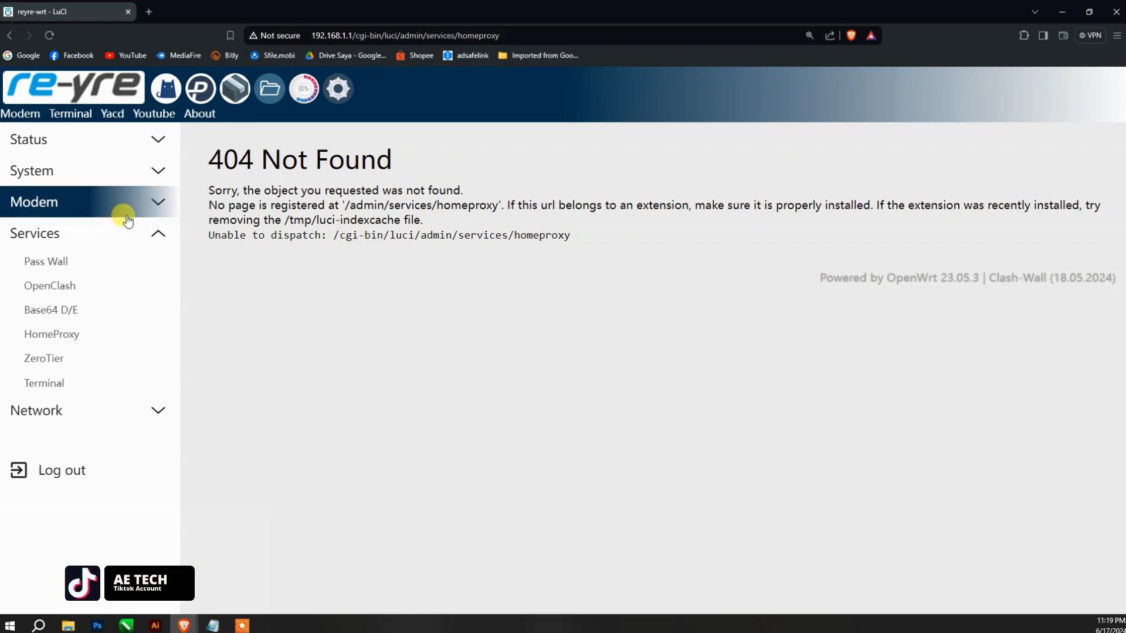
- Log out of the router interface and log back in as root with the account password
click(107, 473)
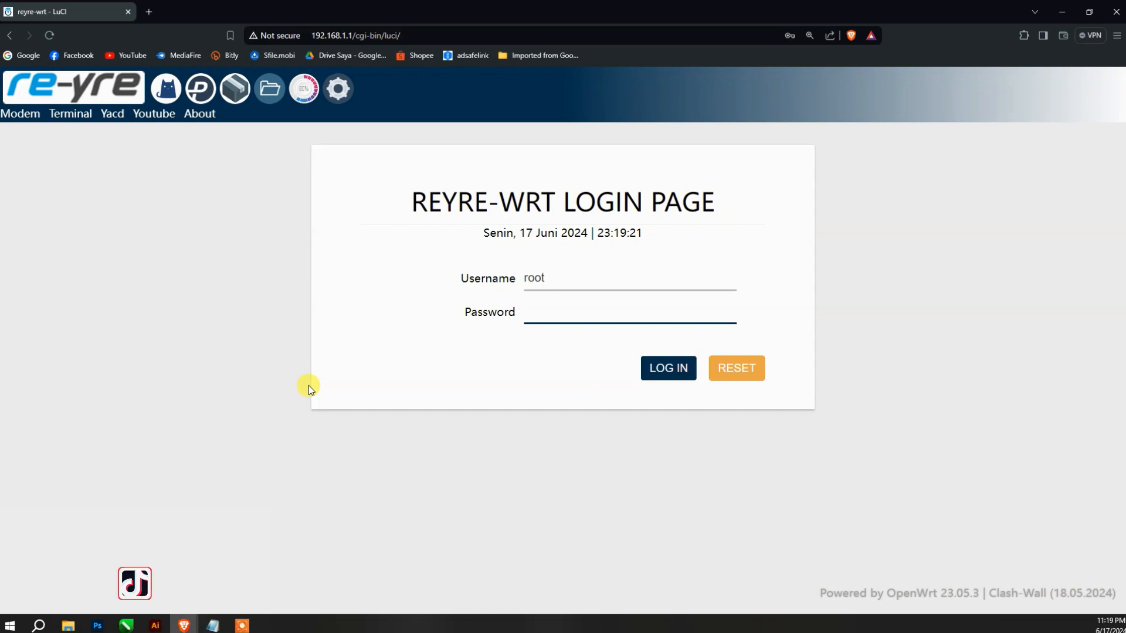
text(•)
key(BackSpace)
key(BackSpace)
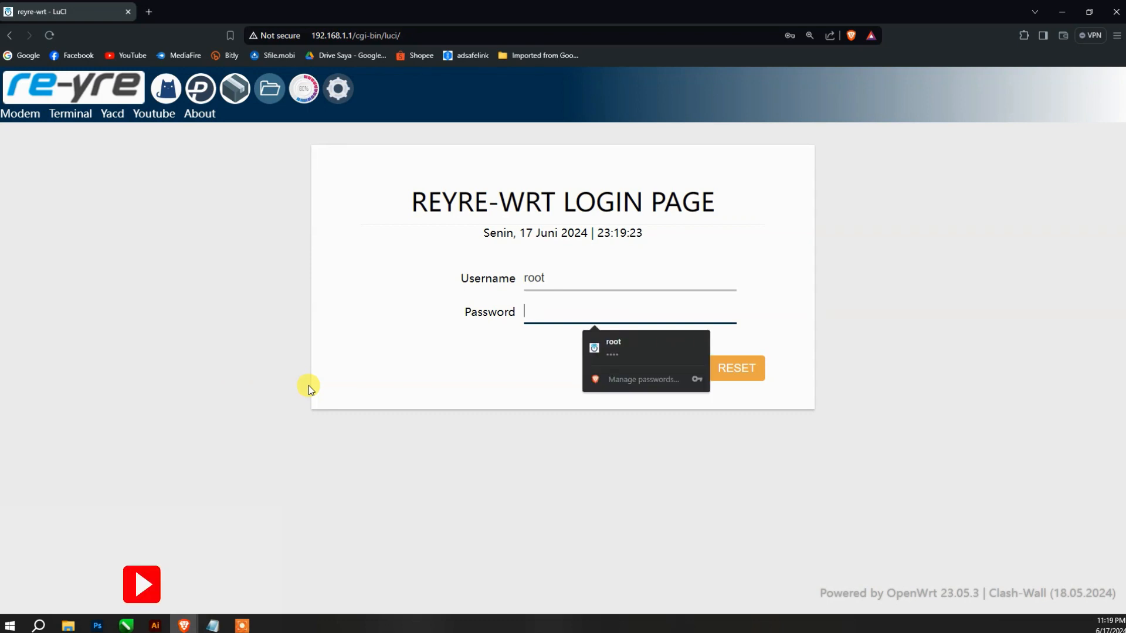
text(••••••••)
key(Return)
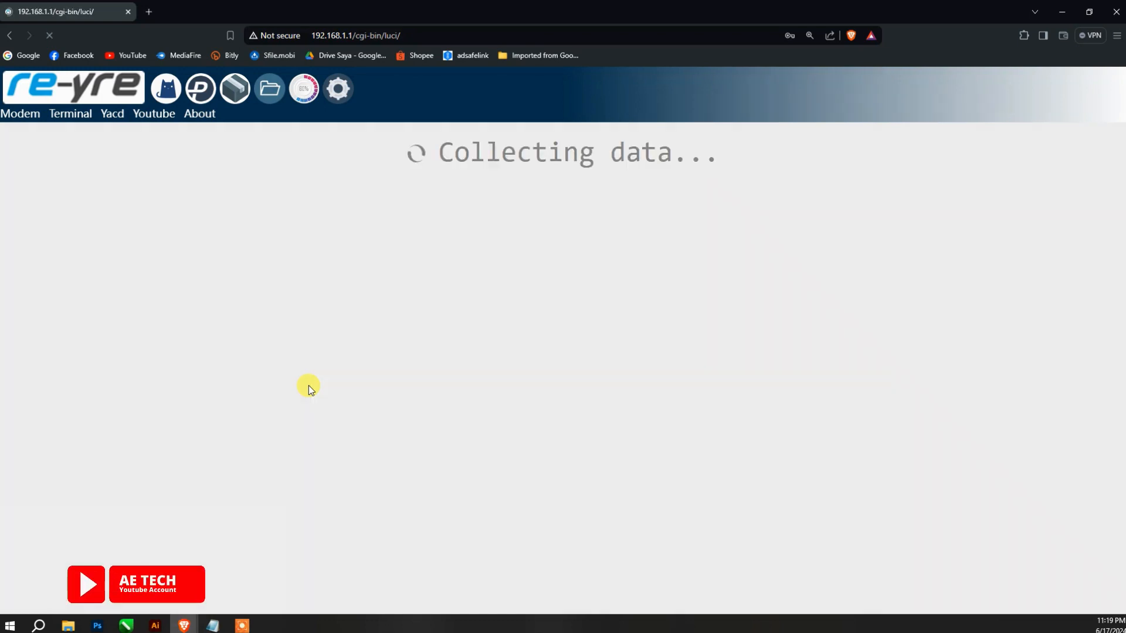
text(•••)
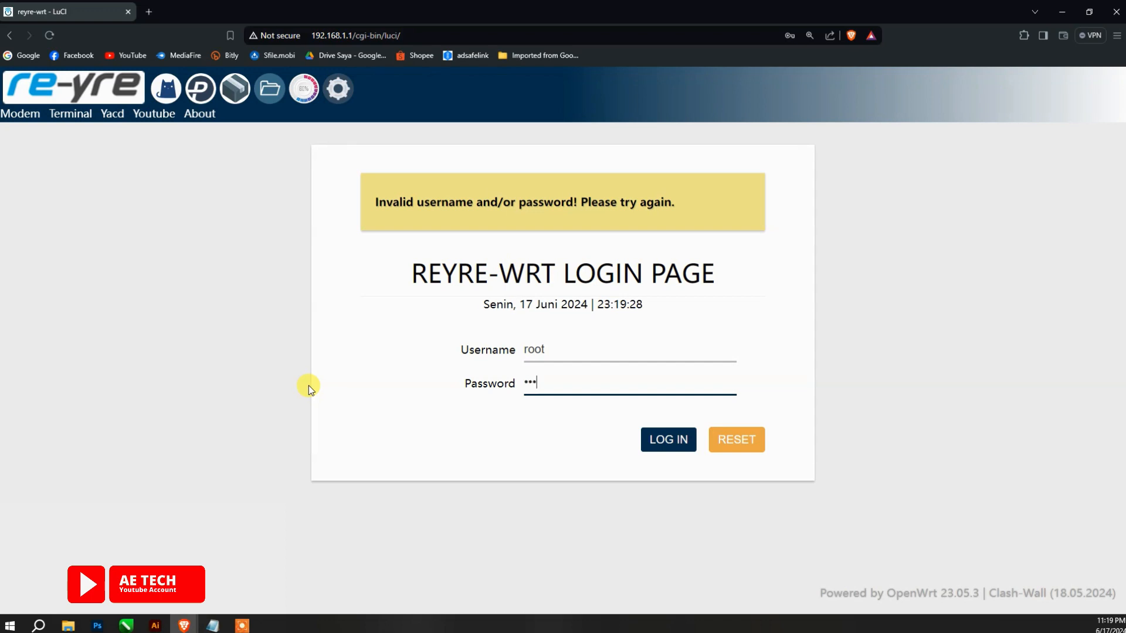
text(•••••)
key(Return)
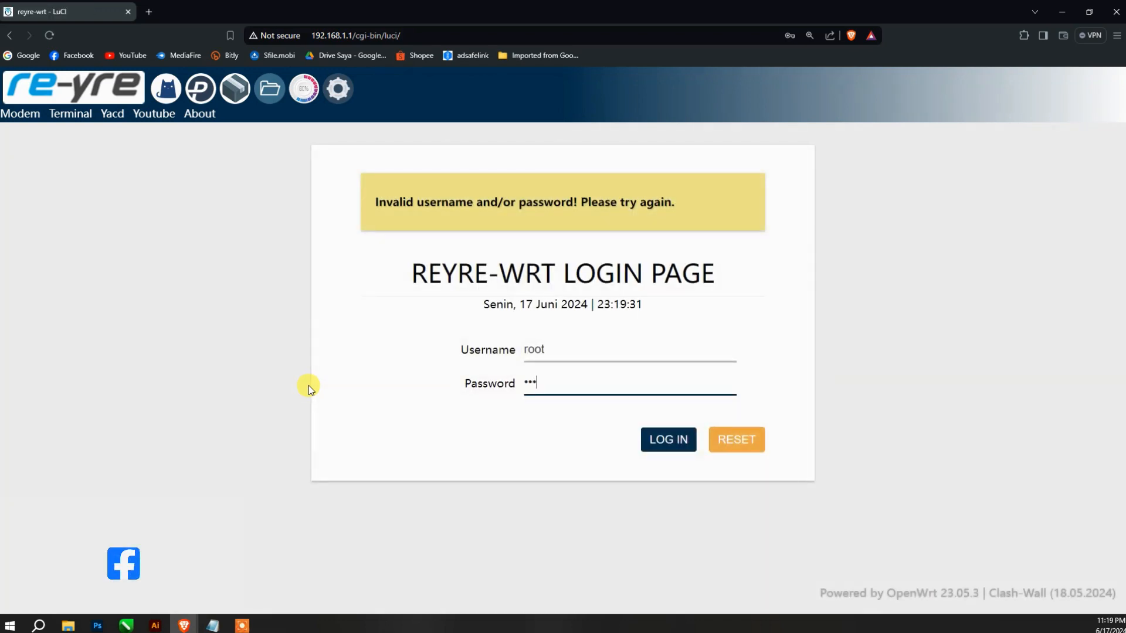
text(•••)
key(Return)
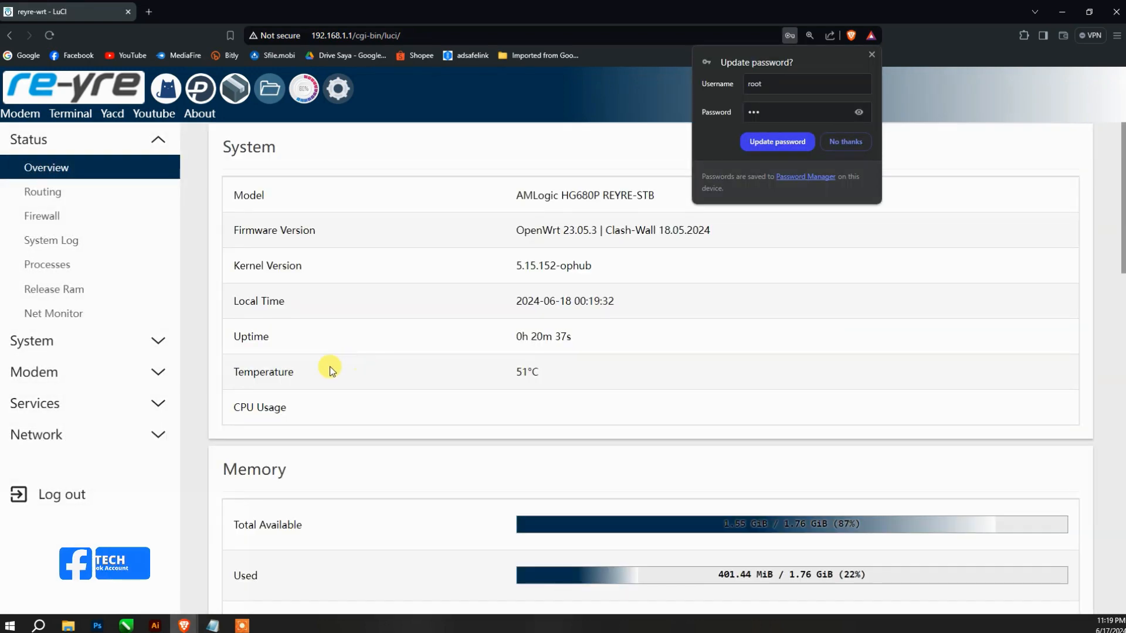
- Check the Services entries for HomeProxy and decline the browser's offer to update the saved password
click(108, 402)
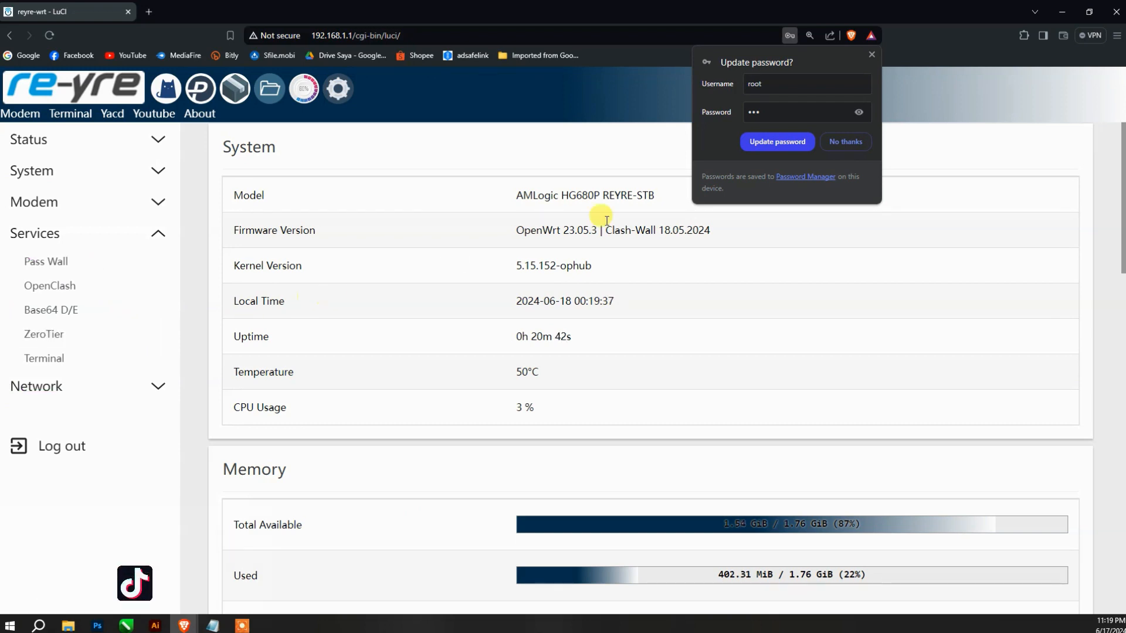
click(846, 143)
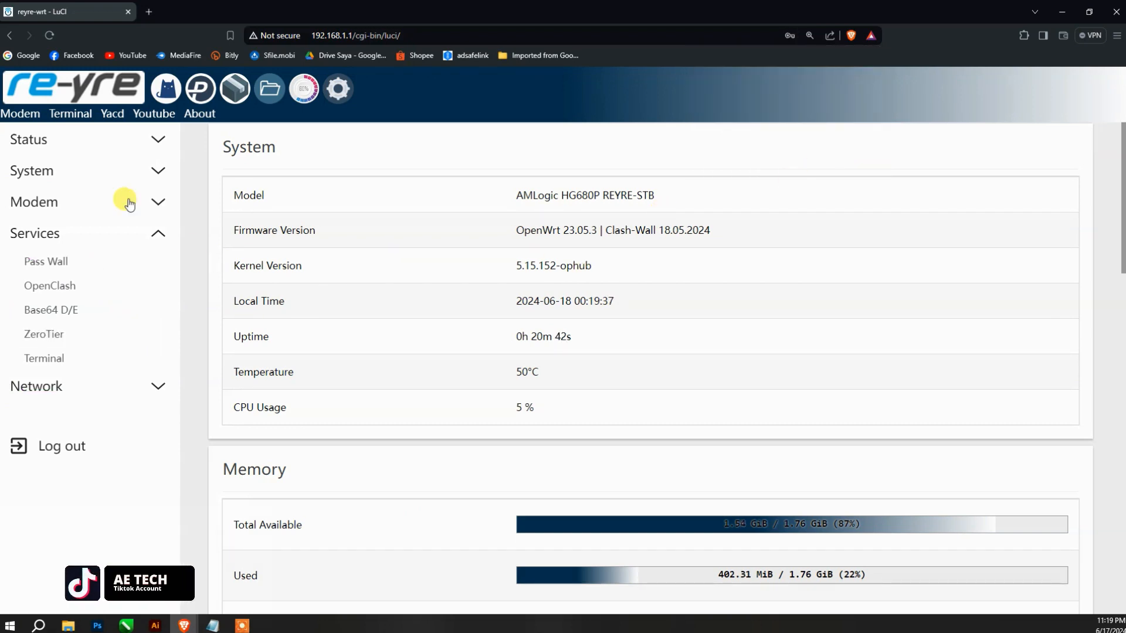
- View the router's Software package page and examine the entries listed under Modem, including AndroModem
click(100, 176)
click(71, 246)
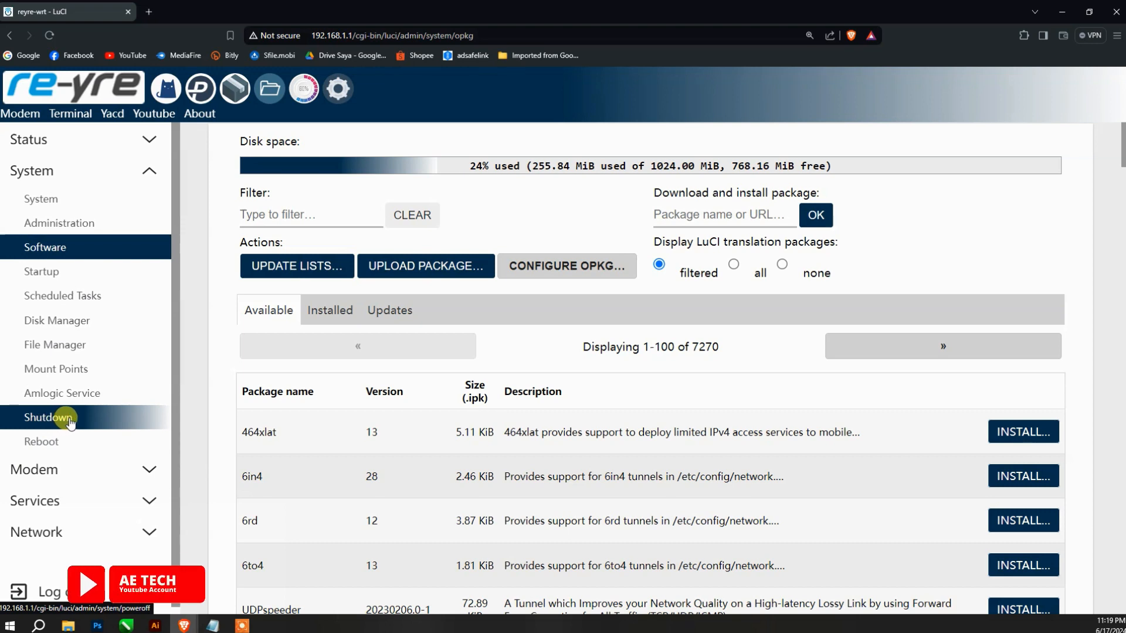
scroll(88, 405, down, 1)
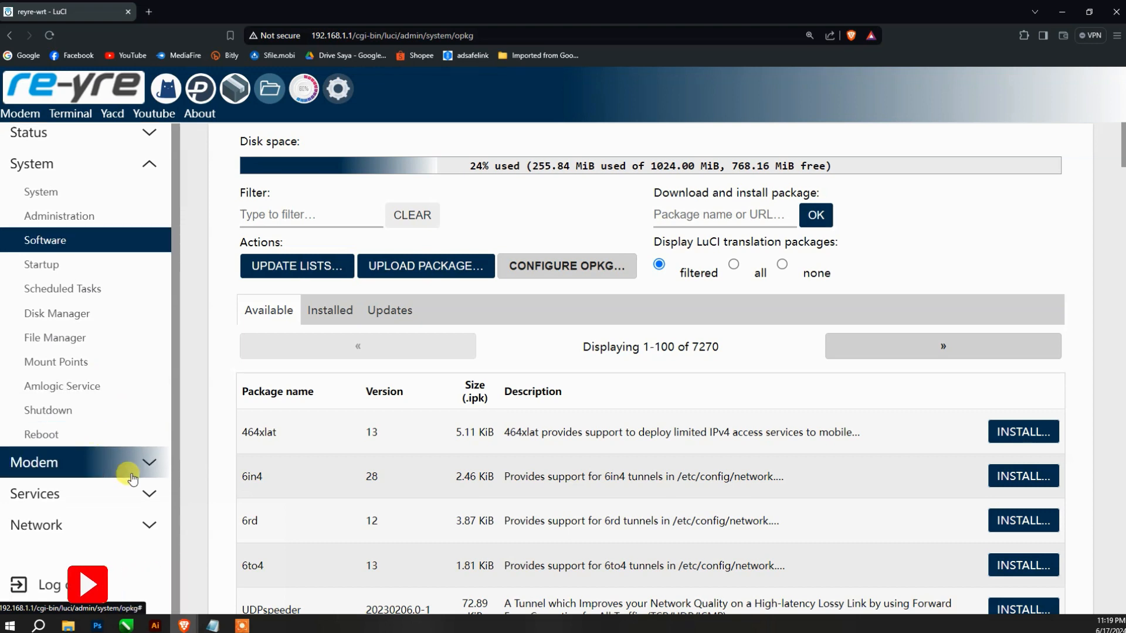
click(131, 475)
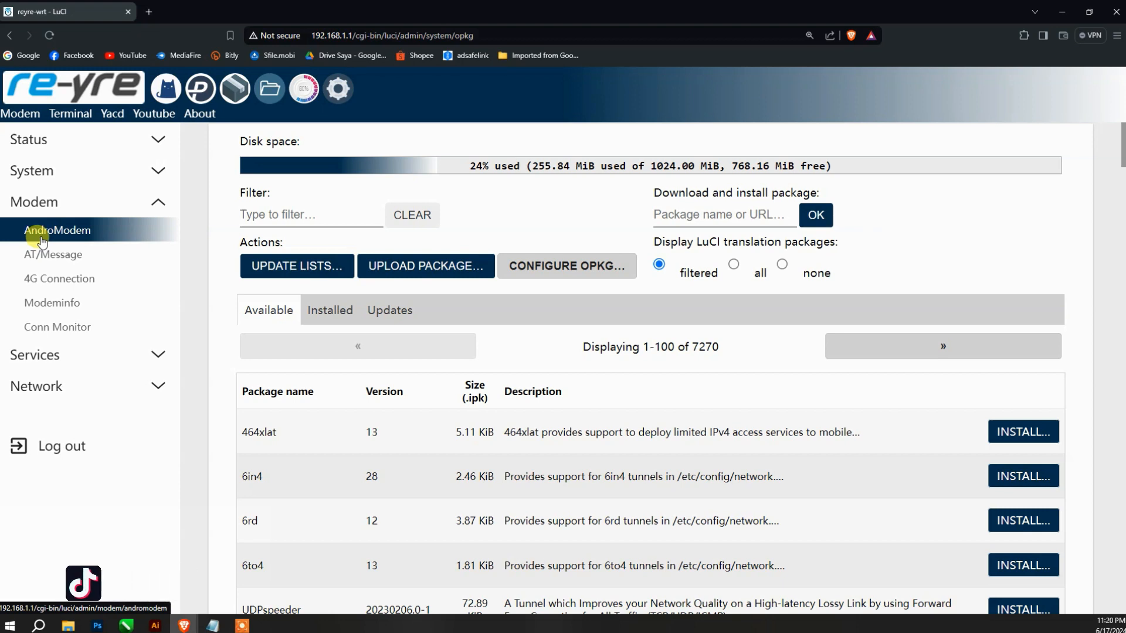
- Open the router's File Manager and delete andromodem.log.json from the root directory
click(72, 182)
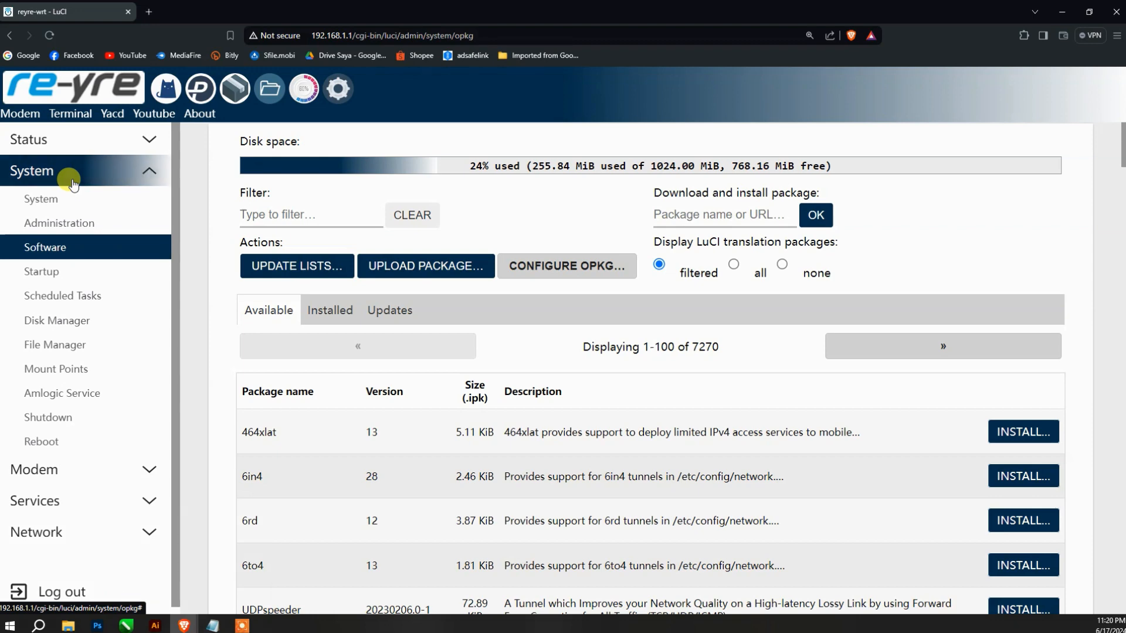
click(72, 346)
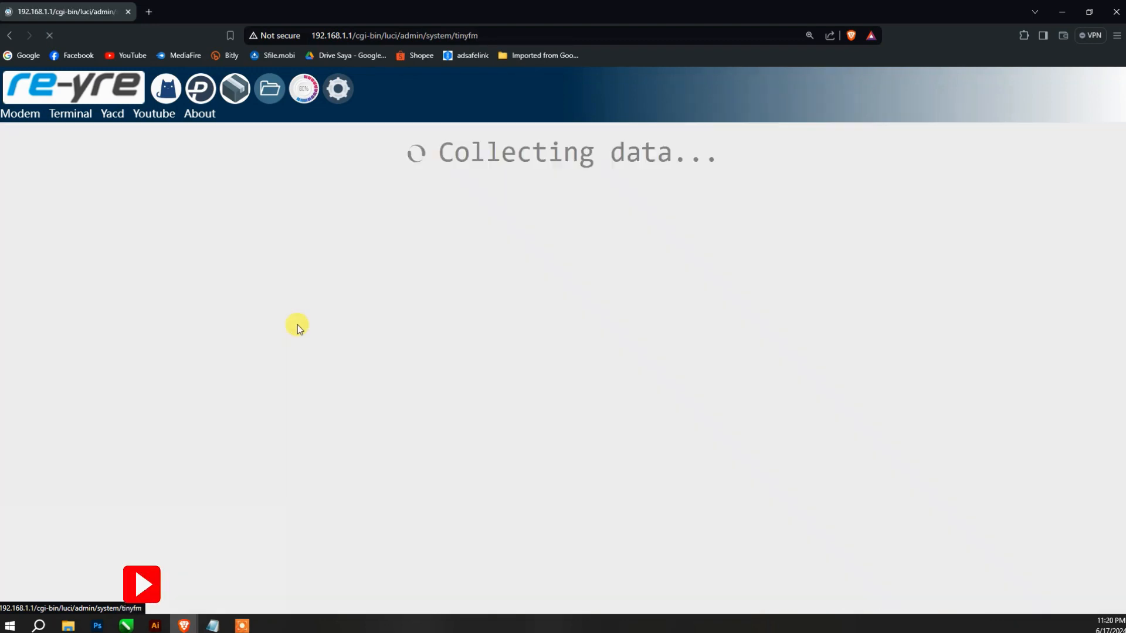
scroll(408, 354, down, 3)
scroll(409, 355, down, 6)
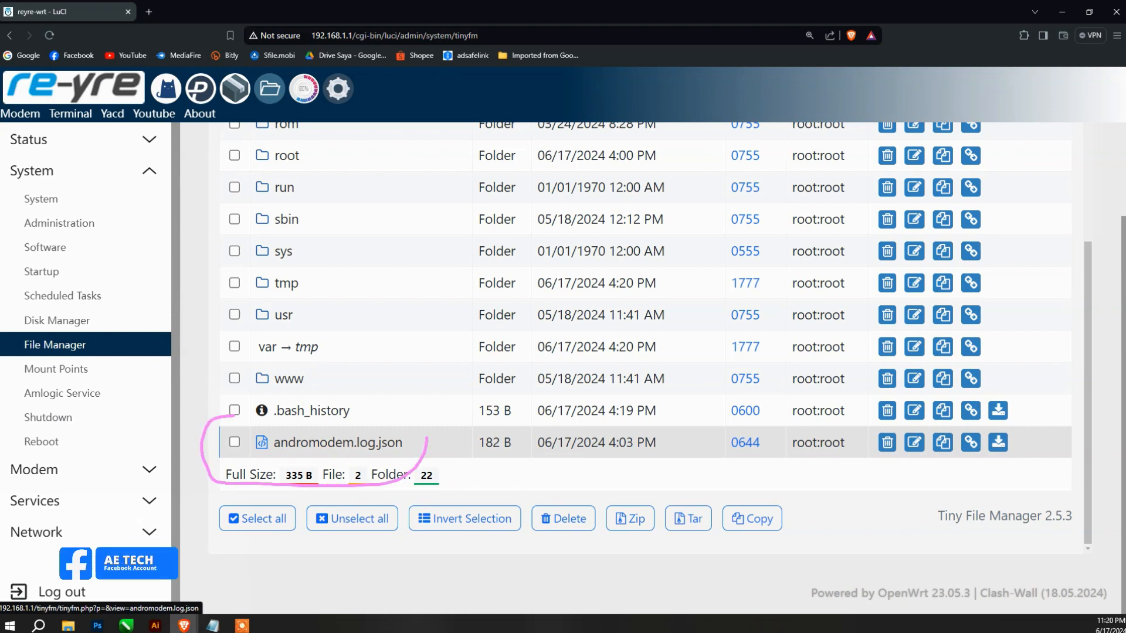
drag(458, 413, 579, 350)
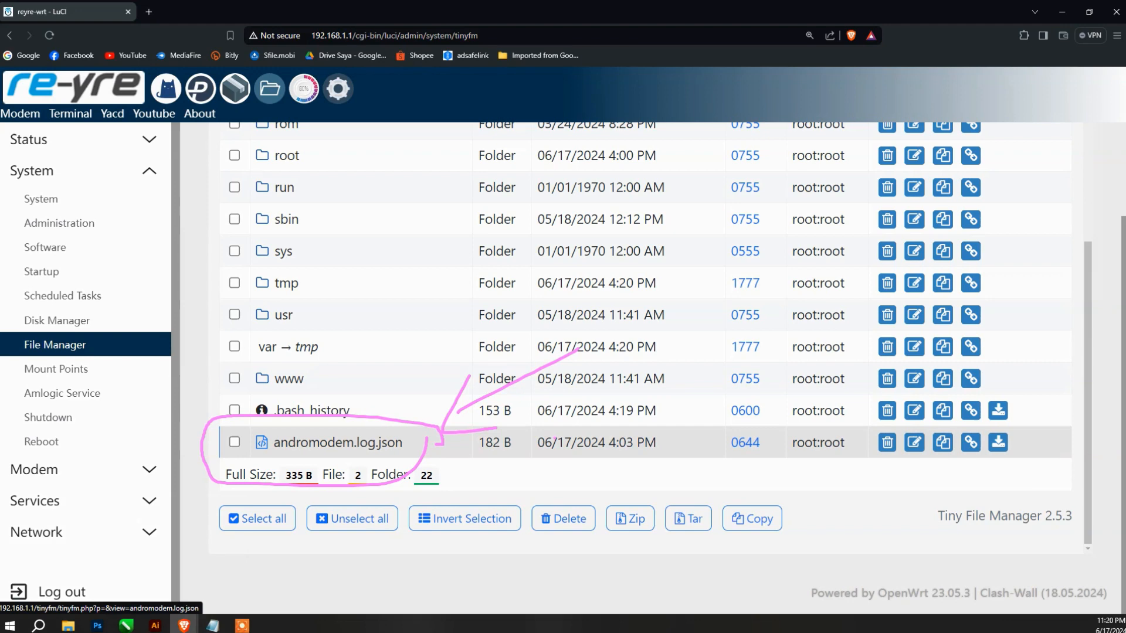
key(Escape)
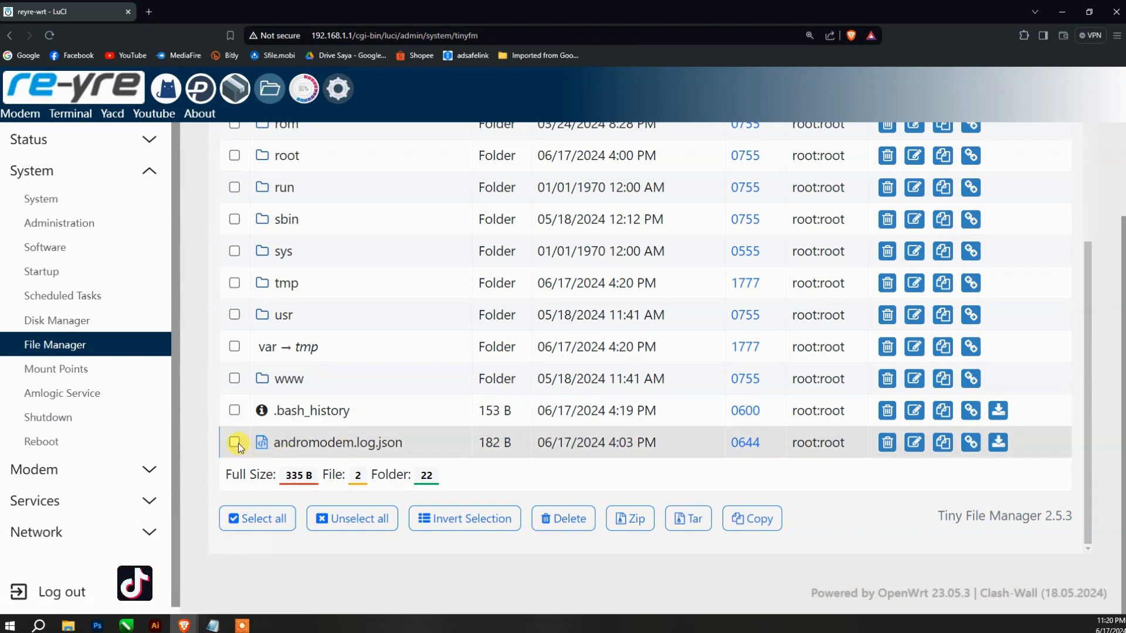
click(887, 443)
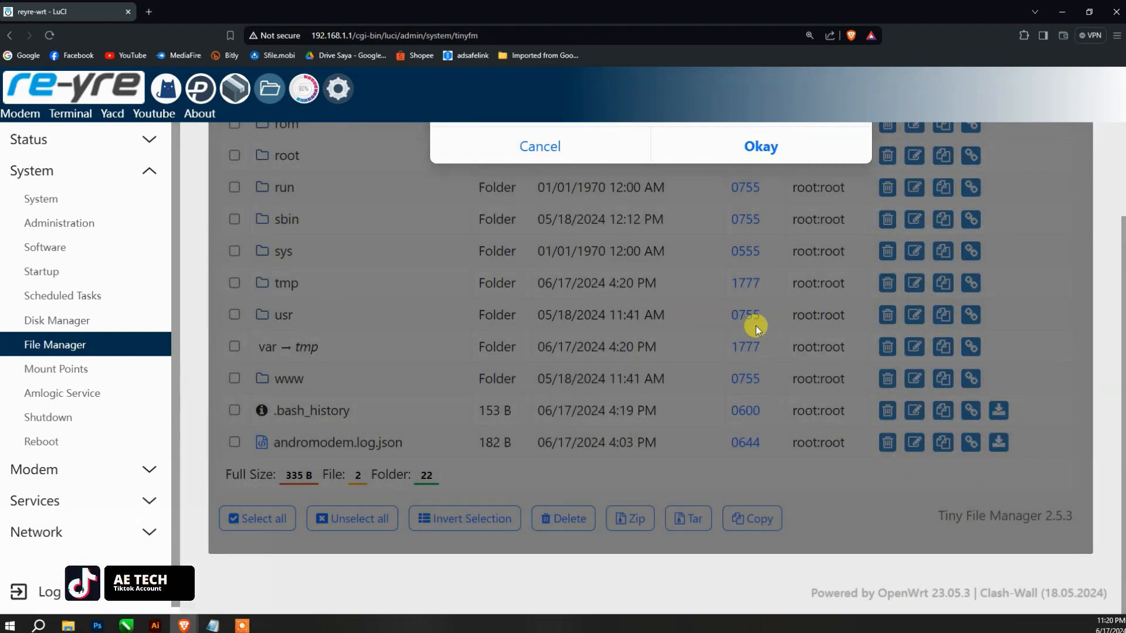
click(757, 269)
- Open the usr/share directory and look through its folders for AndroModem leftovers
scroll(754, 311, up, 3)
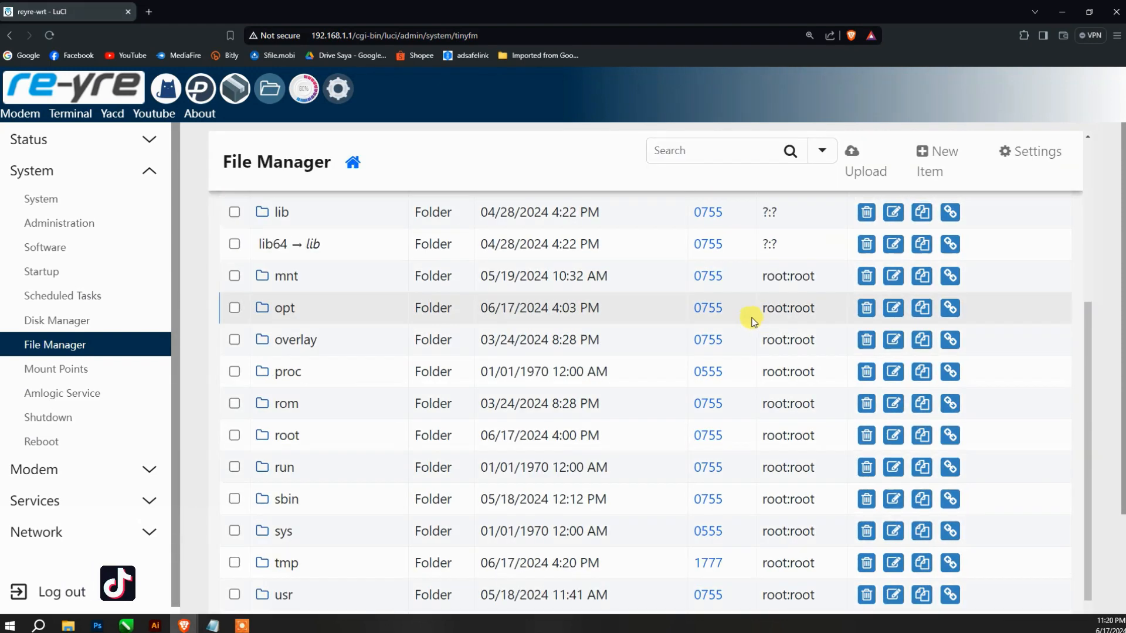
scroll(753, 321, down, 5)
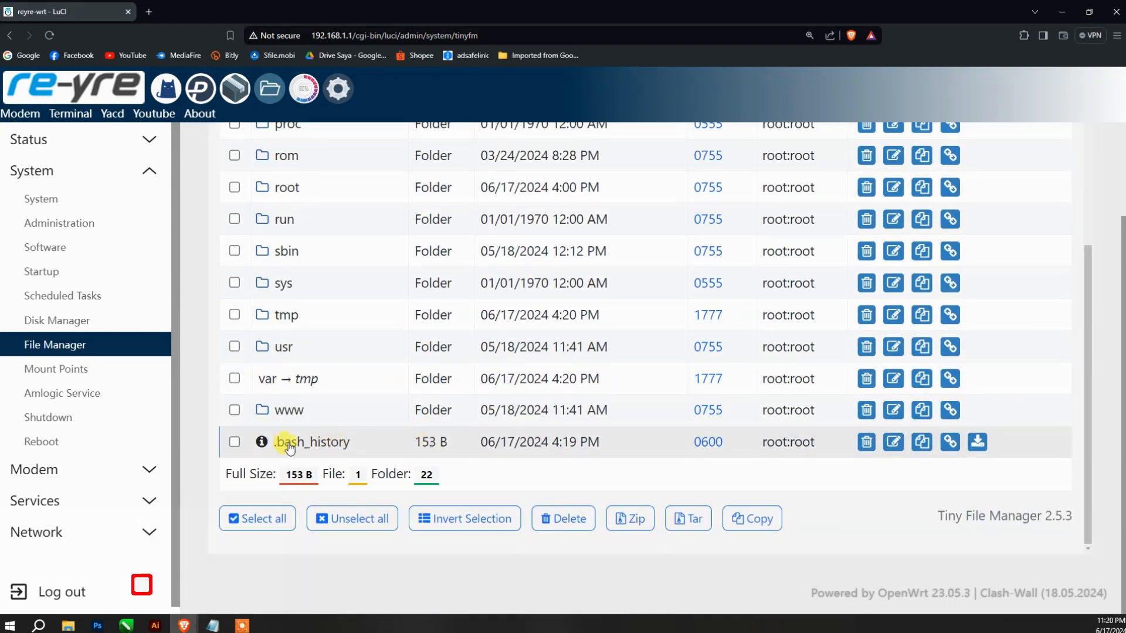
click(282, 348)
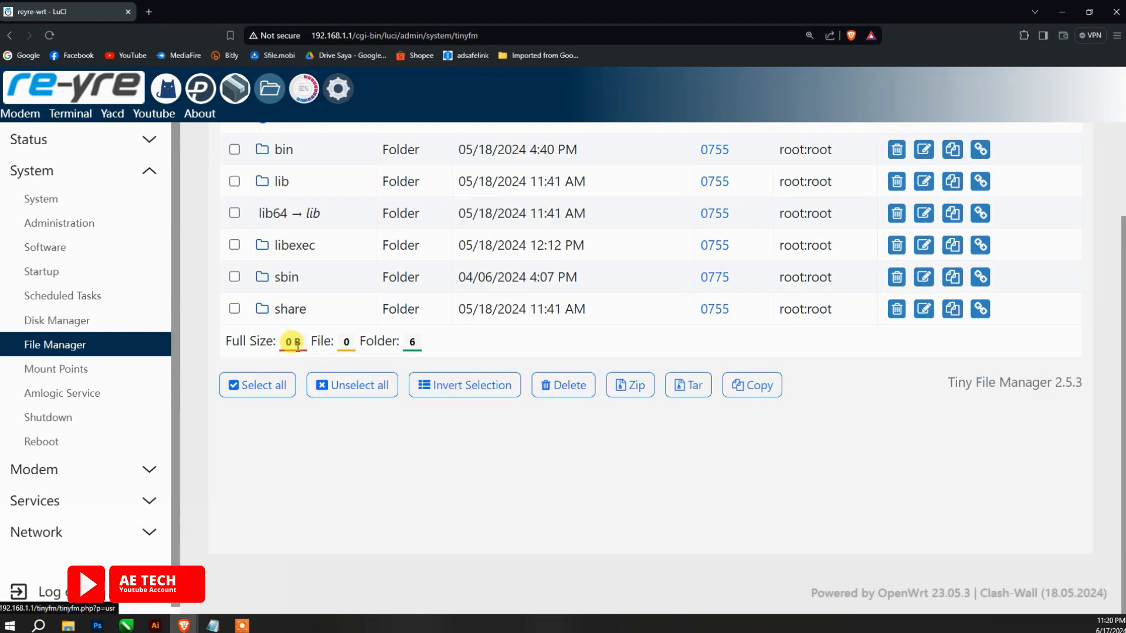
click(288, 309)
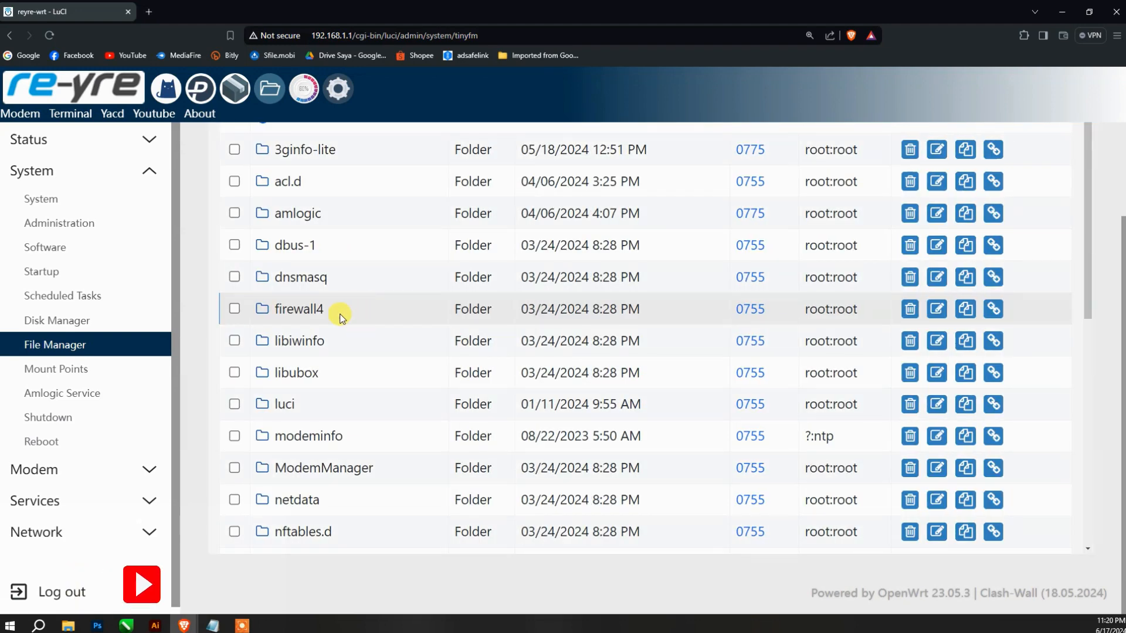
scroll(336, 314, up, 3)
click(261, 241)
scroll(299, 328, down, 3)
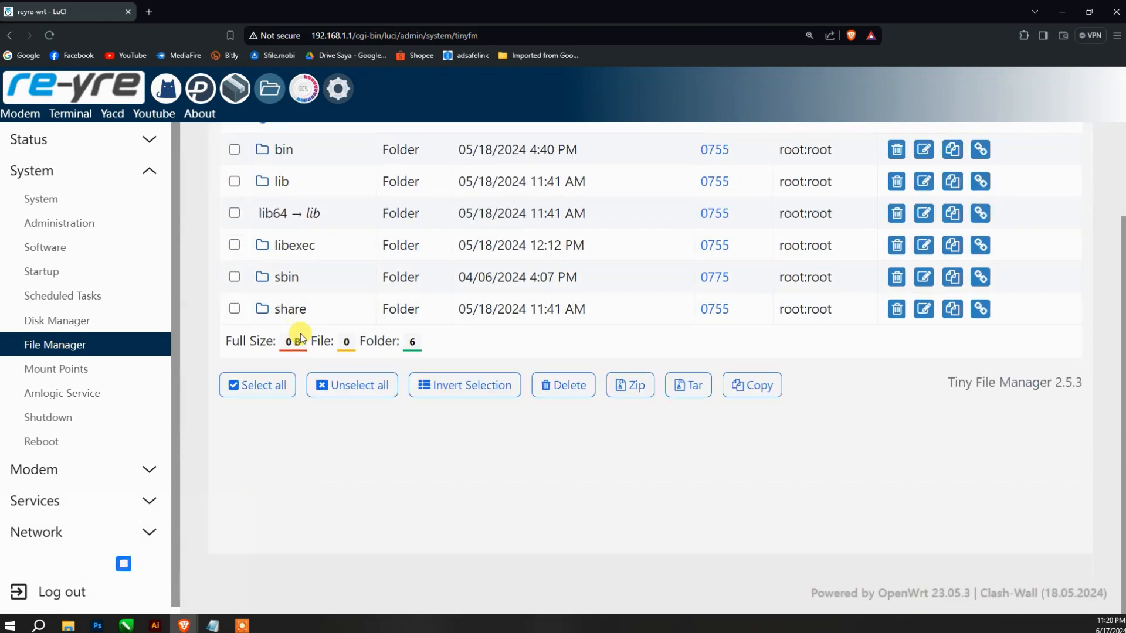
scroll(295, 334, up, 1)
click(291, 368)
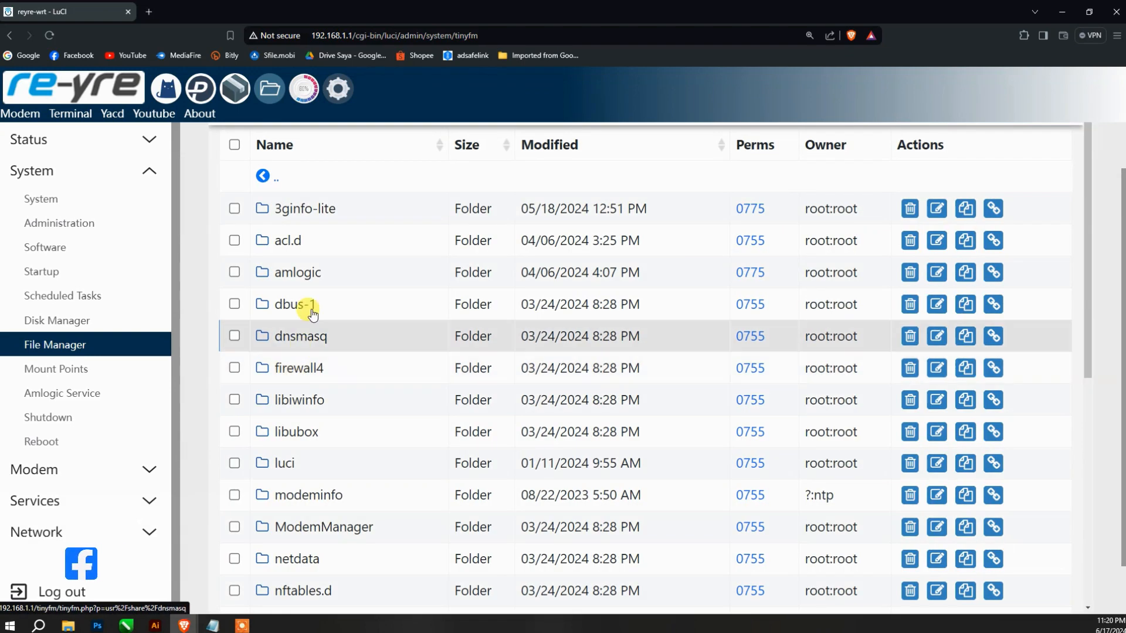
scroll(322, 370, down, 3)
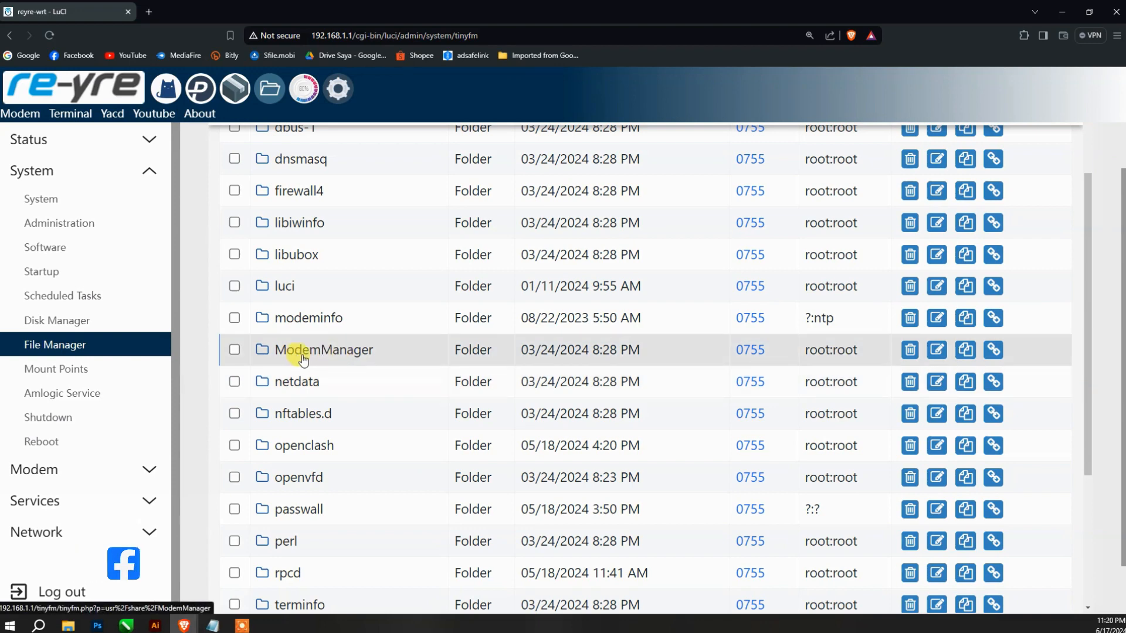
- Check the ModemManager folder in usr/share for AndroModem files, and return to the share folder listing
click(339, 352)
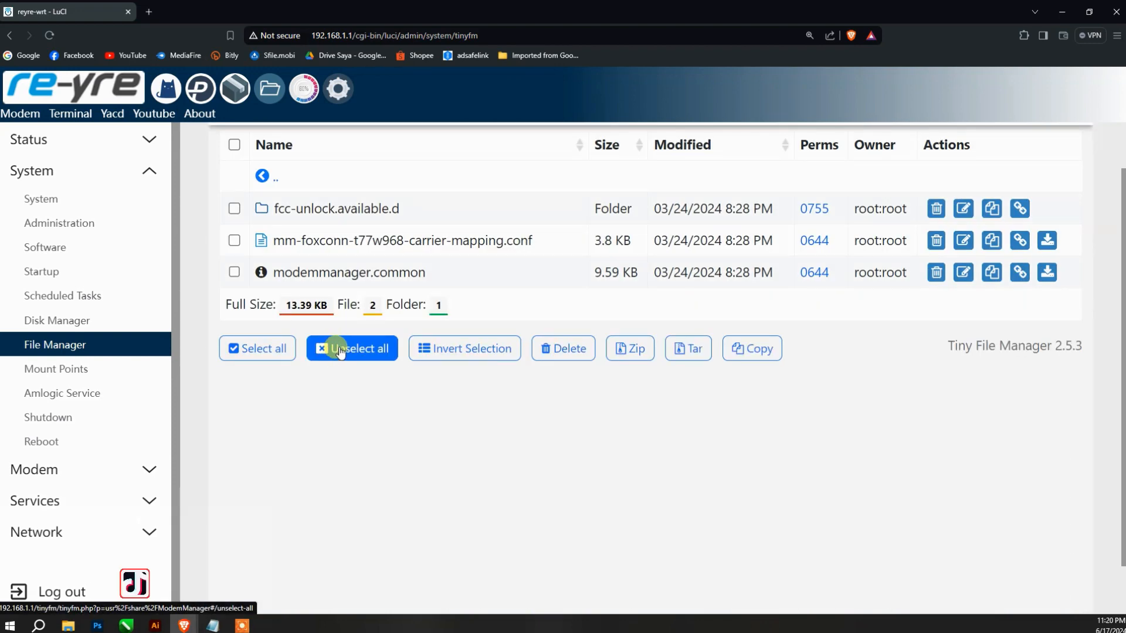
click(262, 176)
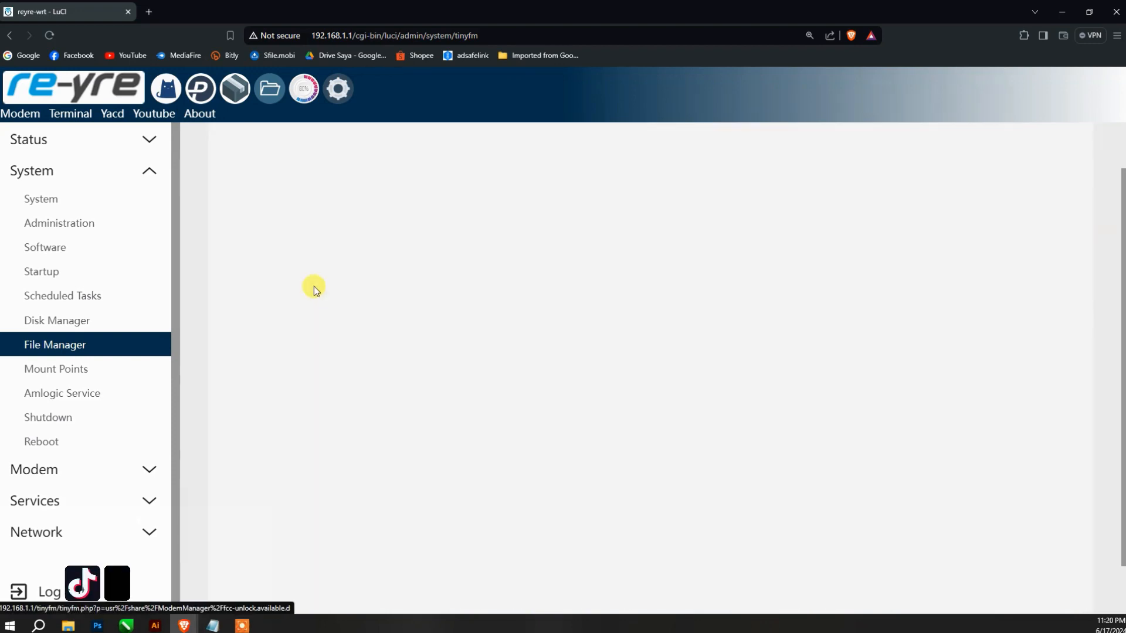
scroll(329, 299, down, 5)
scroll(348, 308, down, 2)
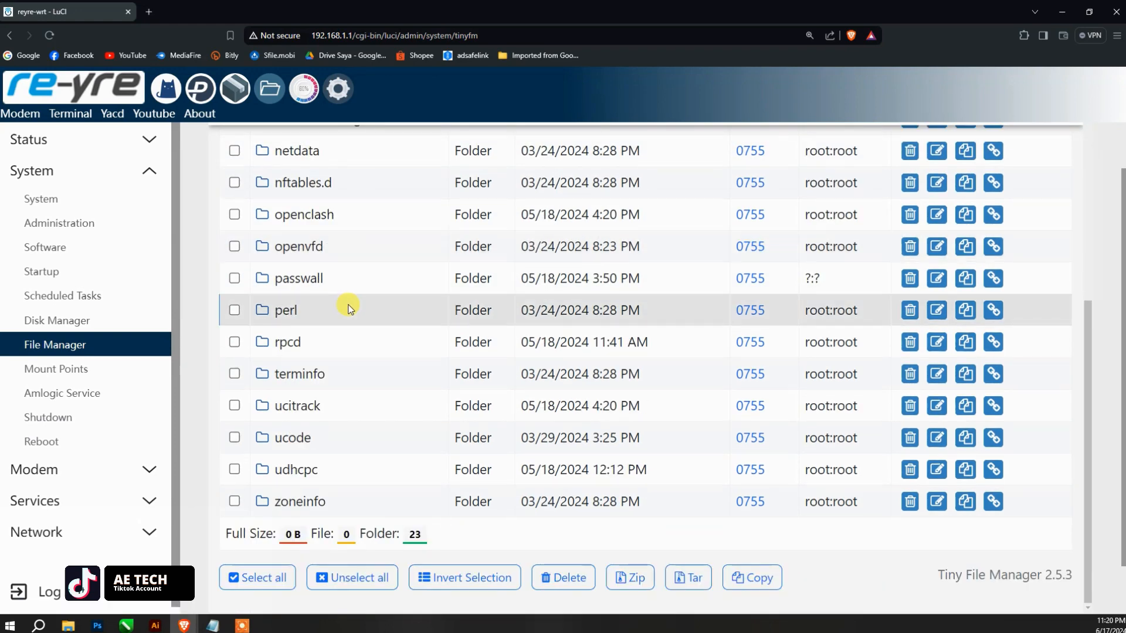
scroll(352, 311, up, 6)
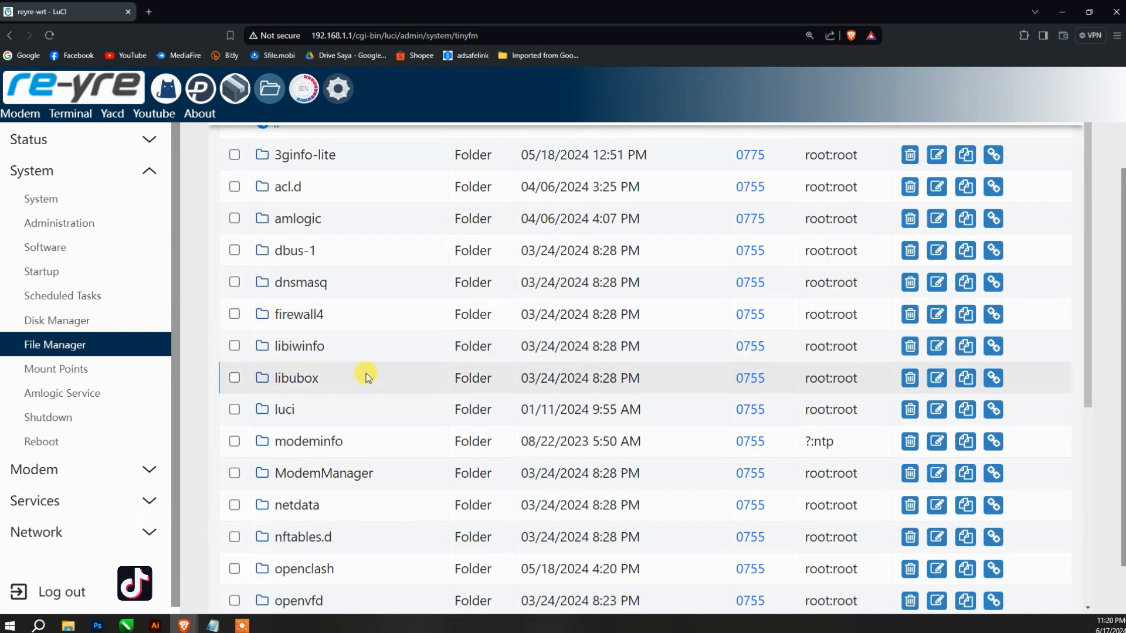
- Inspect the menu.d folder inside usr/share/luci for AndroModem menu files, and return to usr/share
click(290, 408)
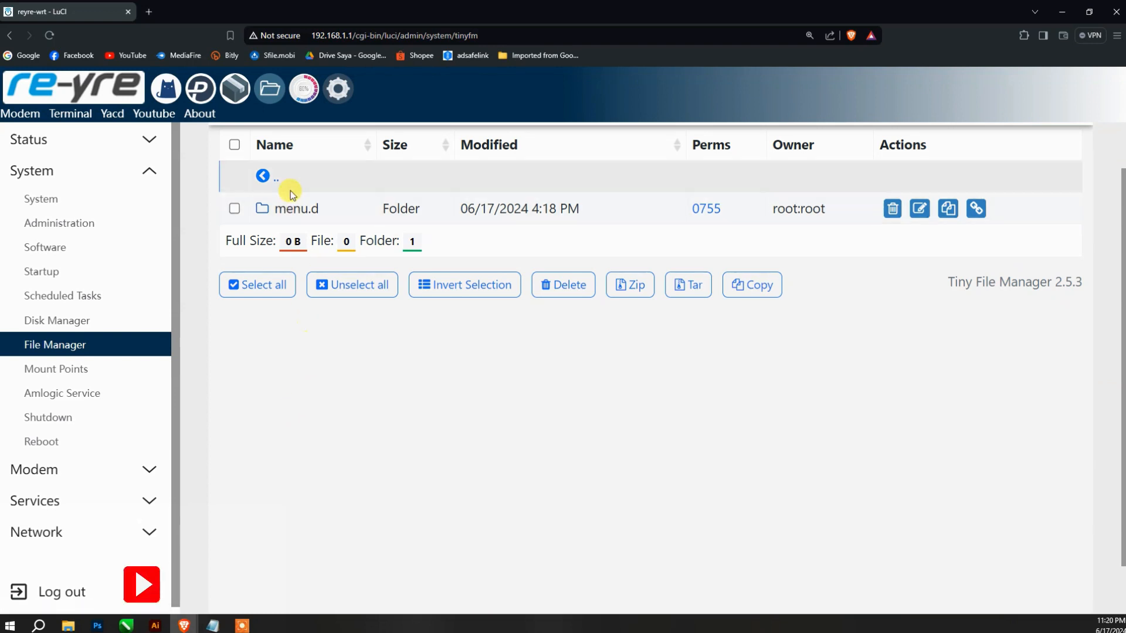
click(287, 208)
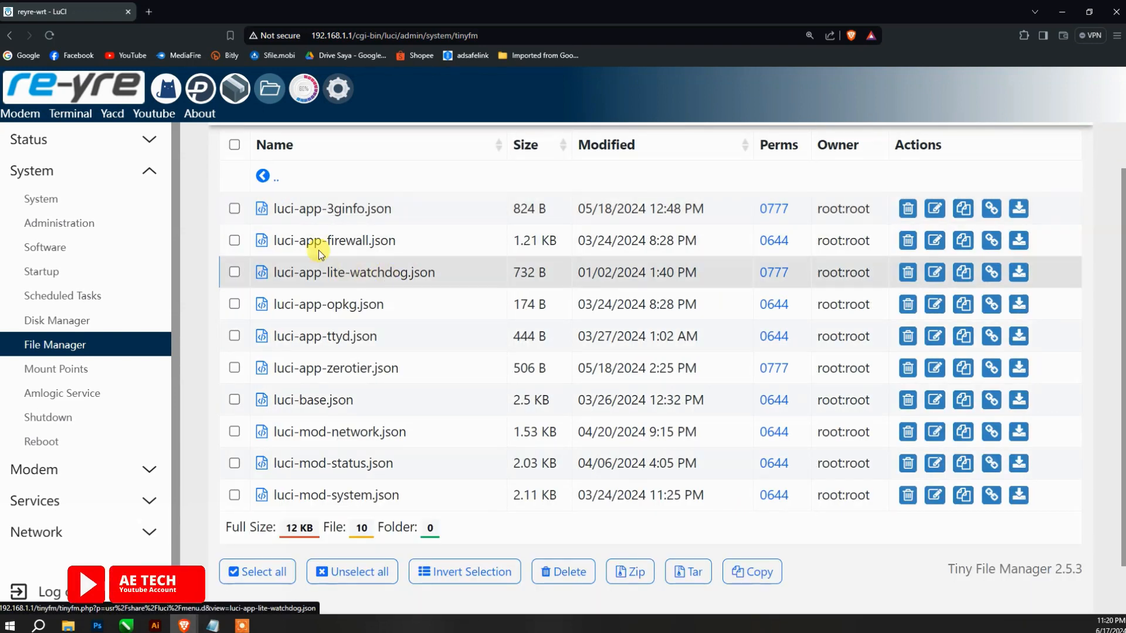
click(264, 176)
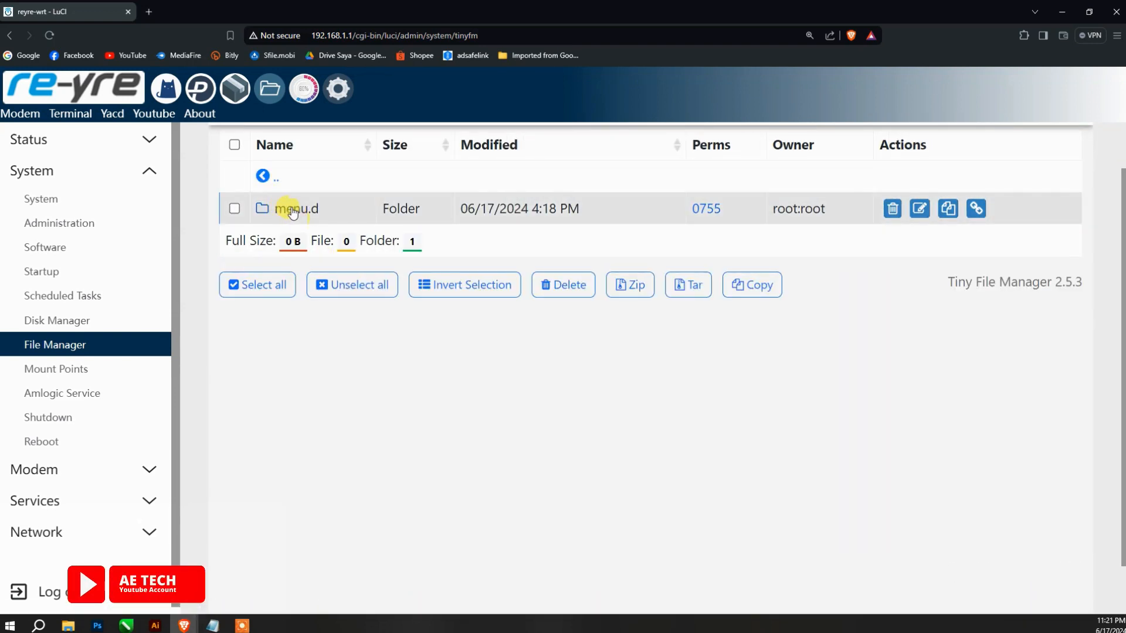
click(299, 209)
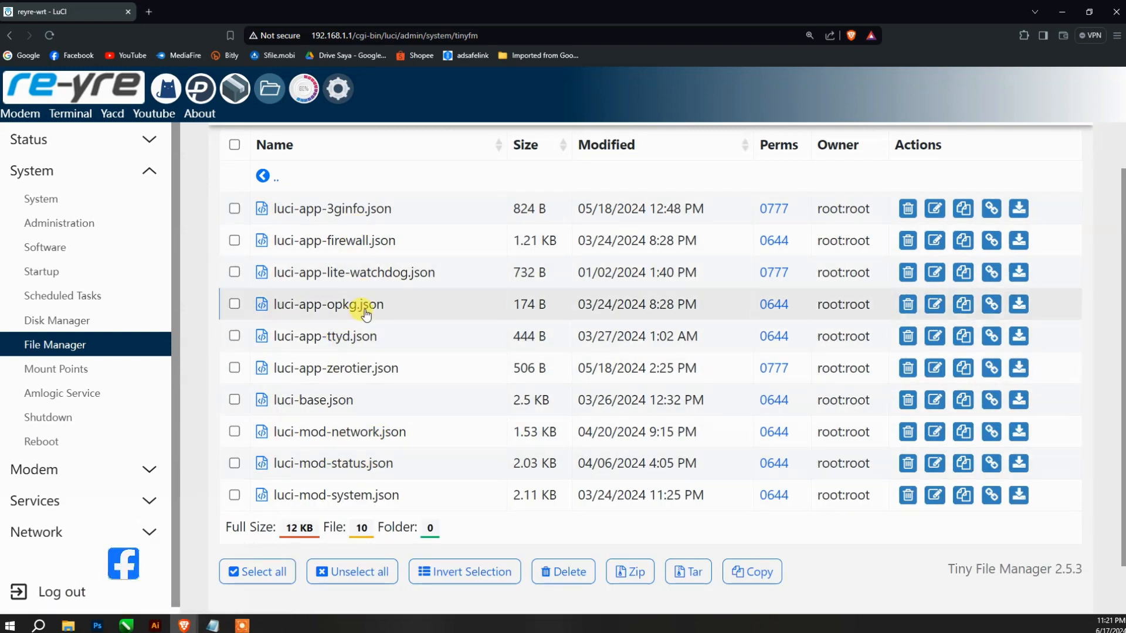
click(269, 180)
click(269, 179)
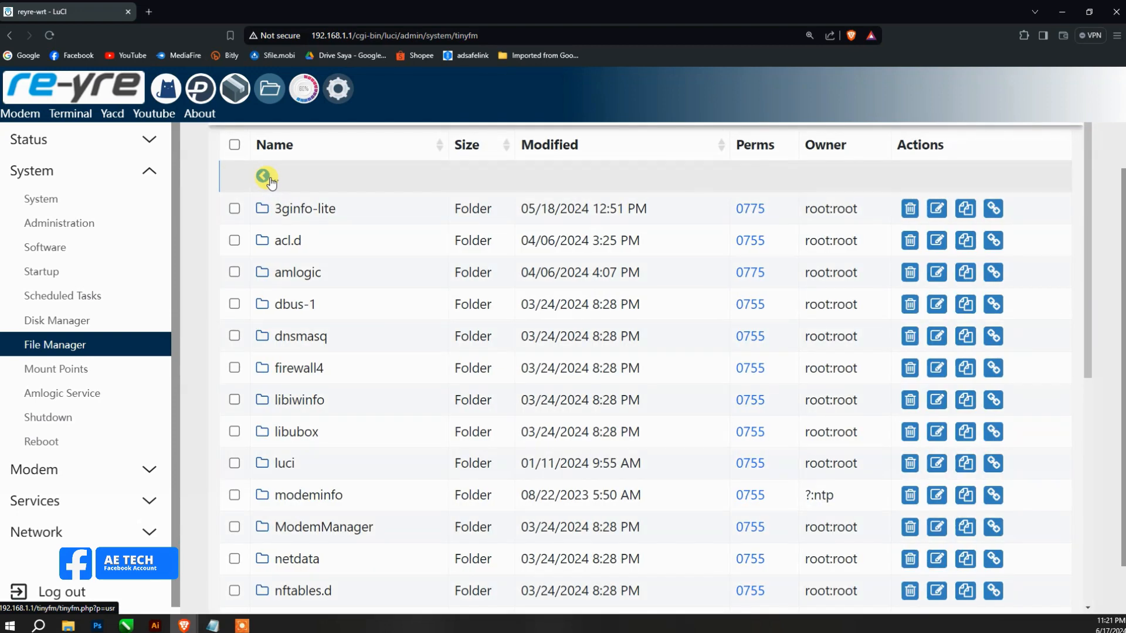
- Navigate from usr/share to the usr/lib/lua/luci directory
click(268, 180)
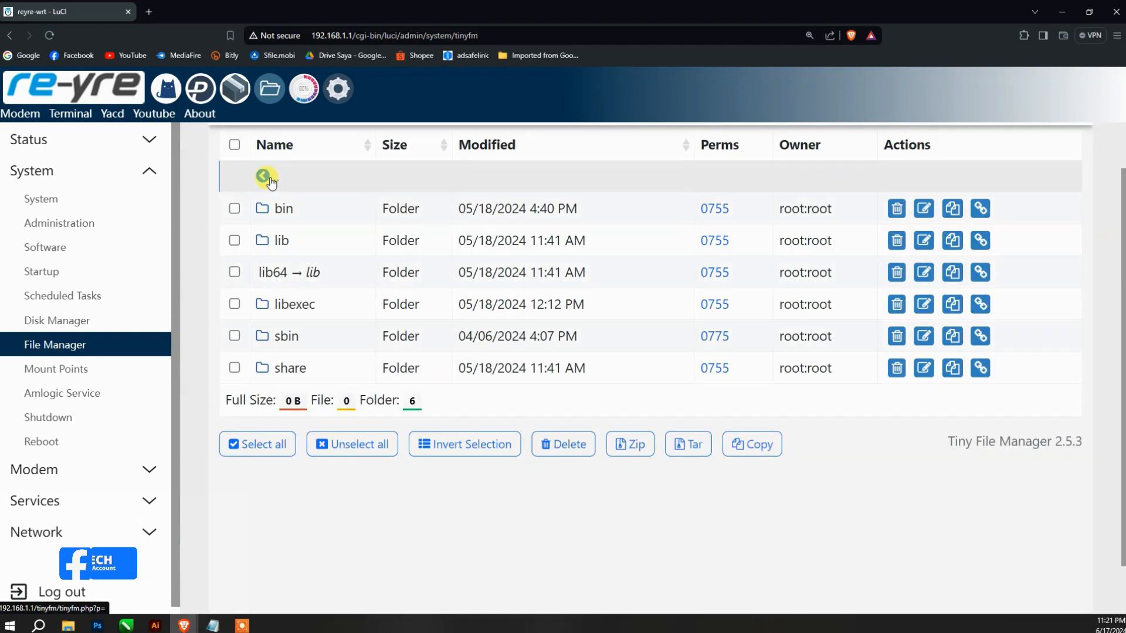
click(282, 243)
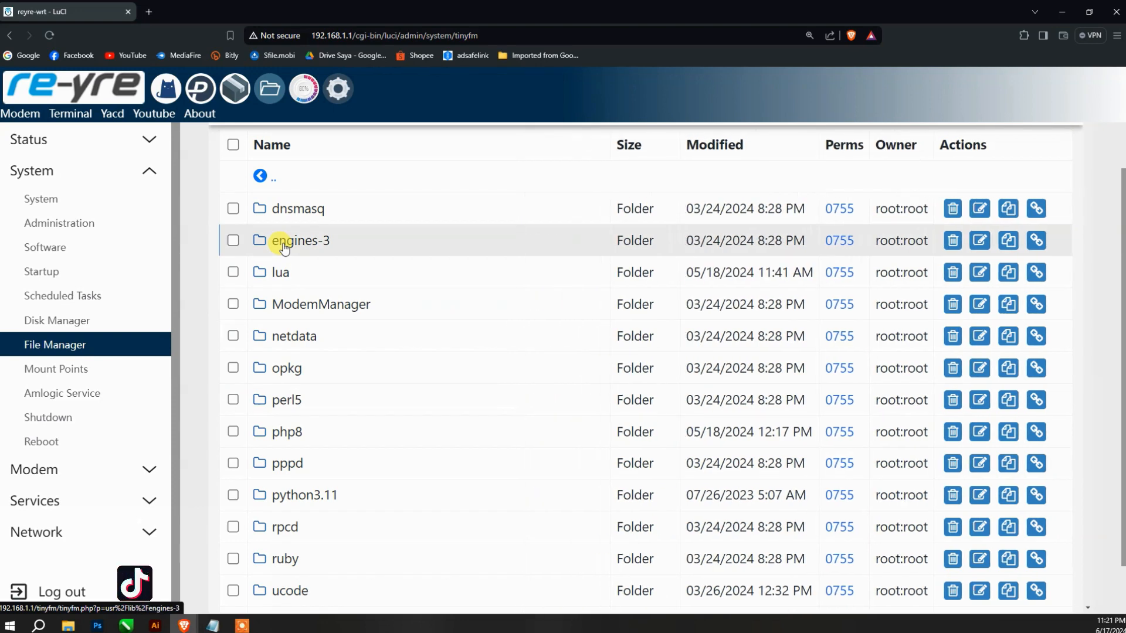
scroll(320, 320, down, 4)
scroll(320, 320, up, 4)
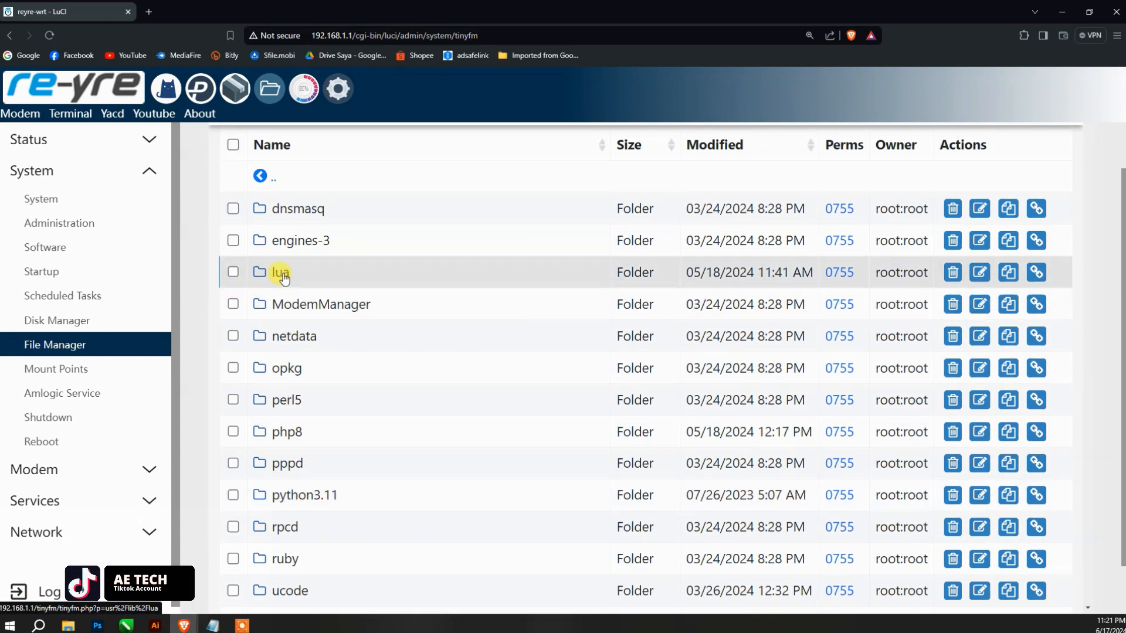
click(282, 273)
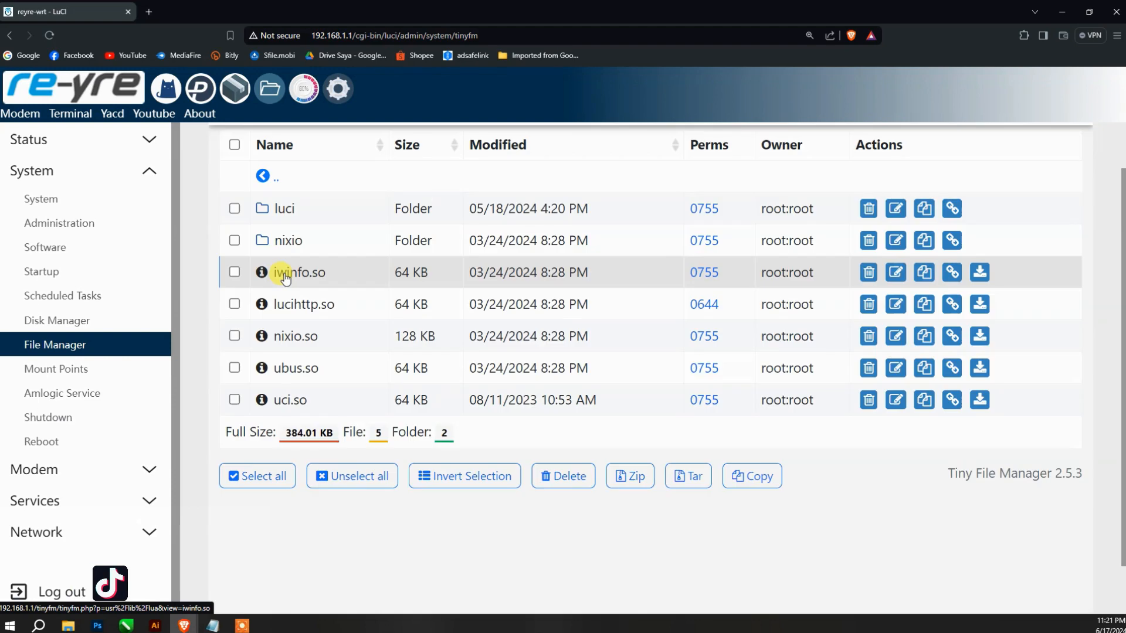
click(285, 210)
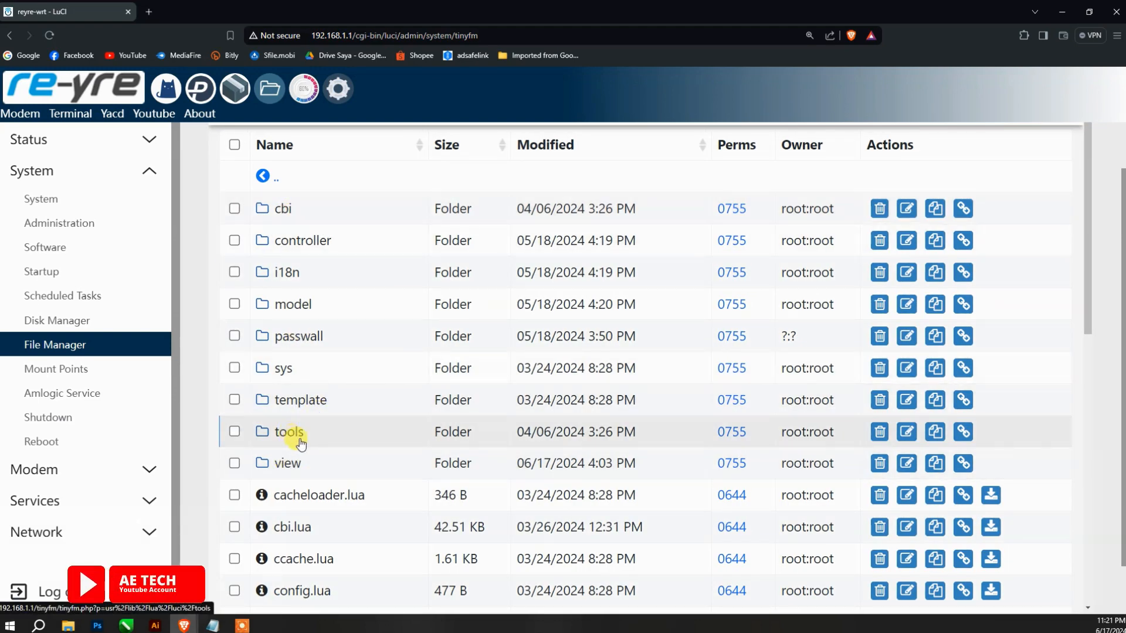
- Examine the files in usr/lib/lua/luci and its tools folder for AndroModem leftovers, and return to the luci directory
scroll(302, 444, down, 6)
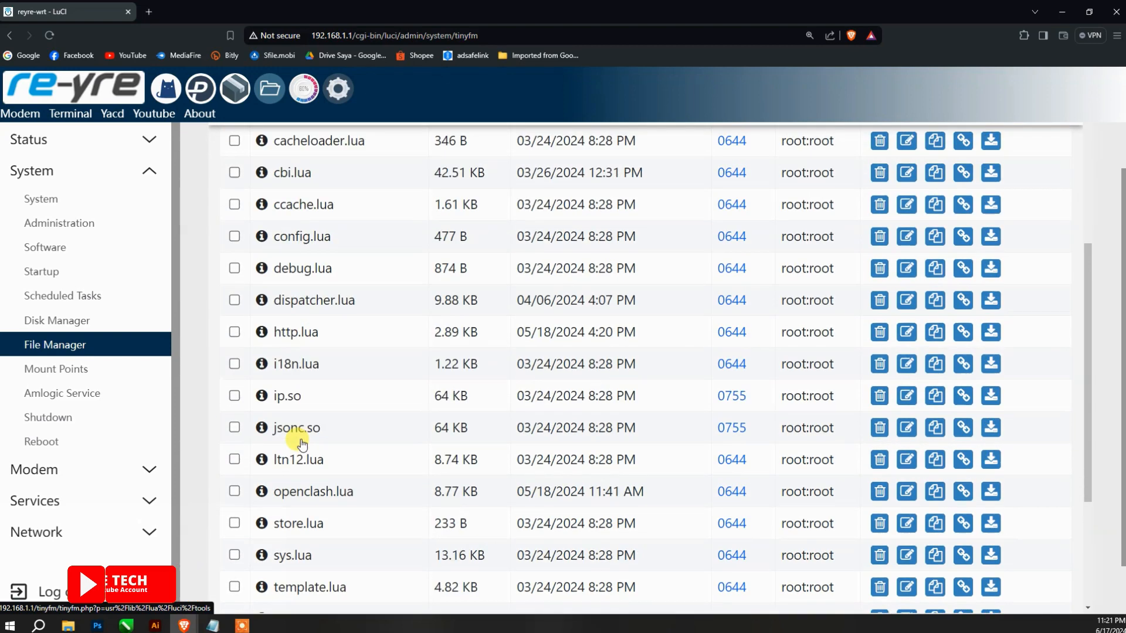
scroll(302, 444, down, 3)
scroll(290, 439, up, 1)
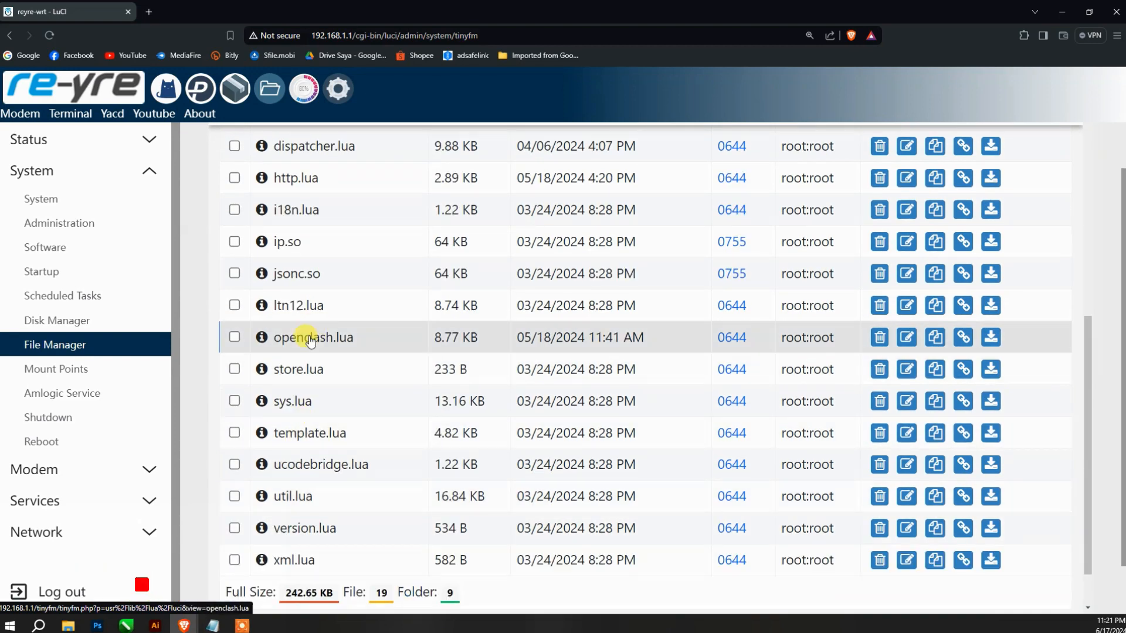
scroll(322, 413, up, 5)
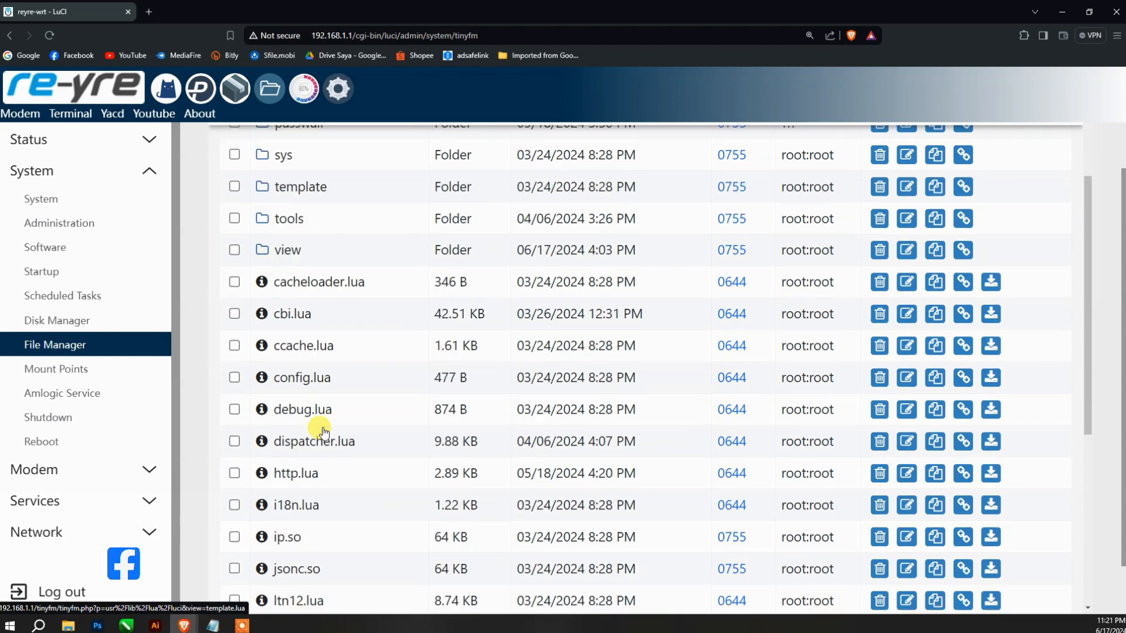
scroll(322, 429, up, 3)
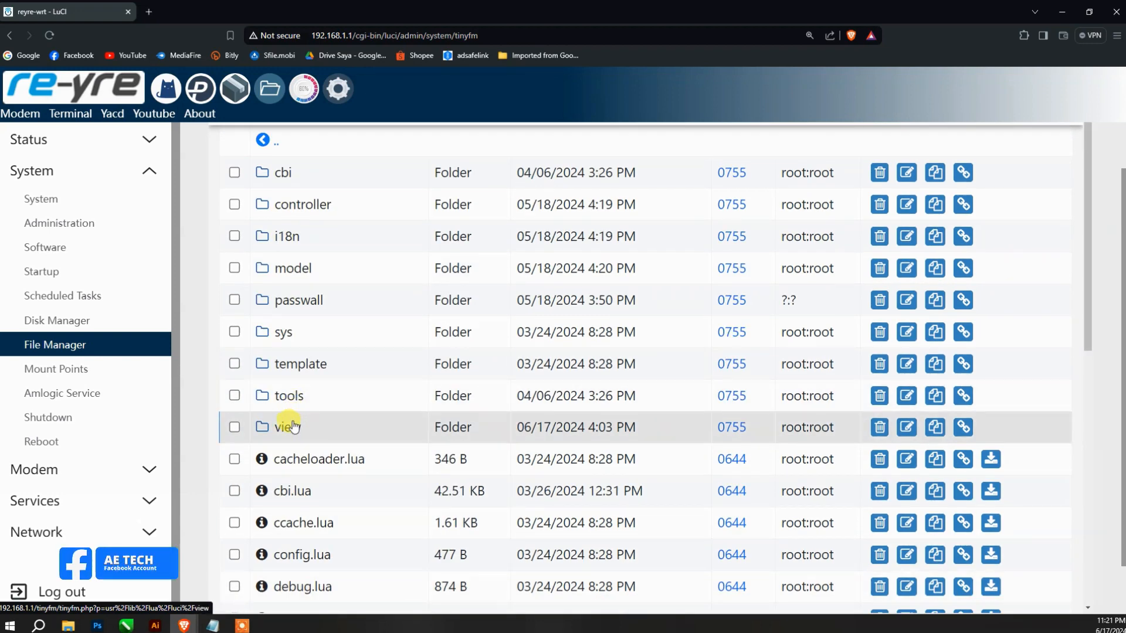
click(297, 402)
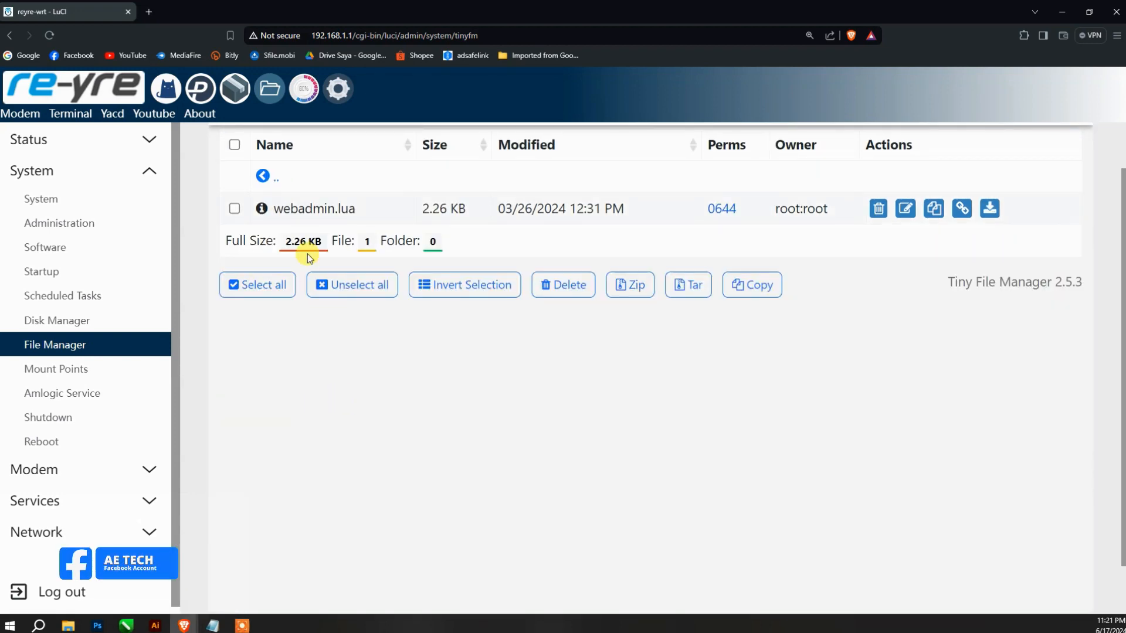
click(262, 177)
- Look through the controller folder in usr/lib/lua/luci and open its modem subfolder
click(284, 240)
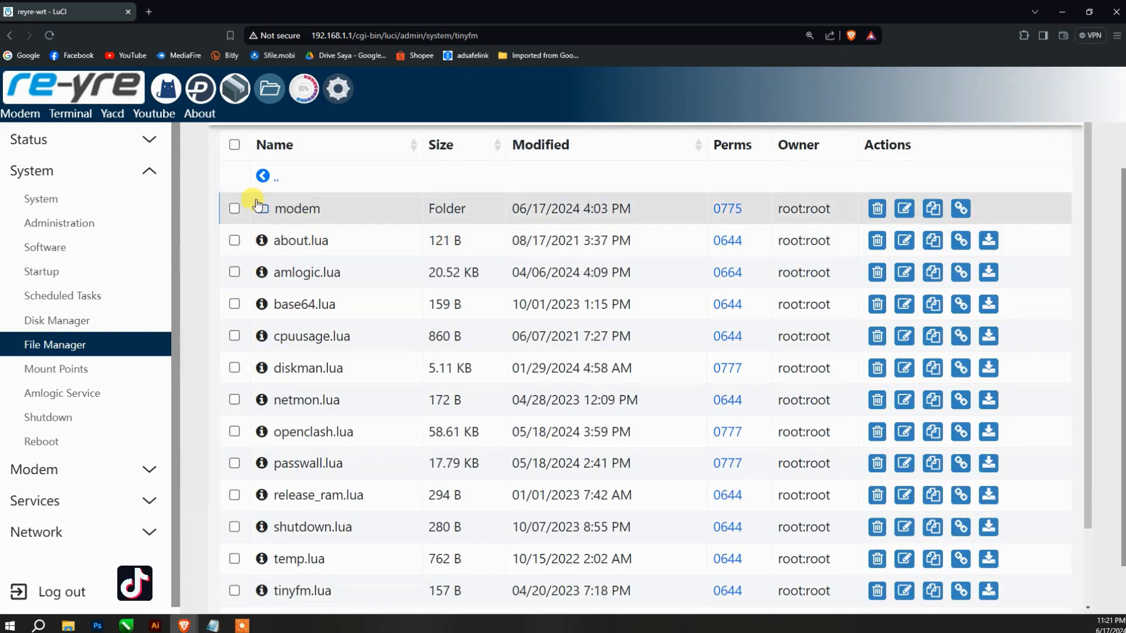
click(263, 176)
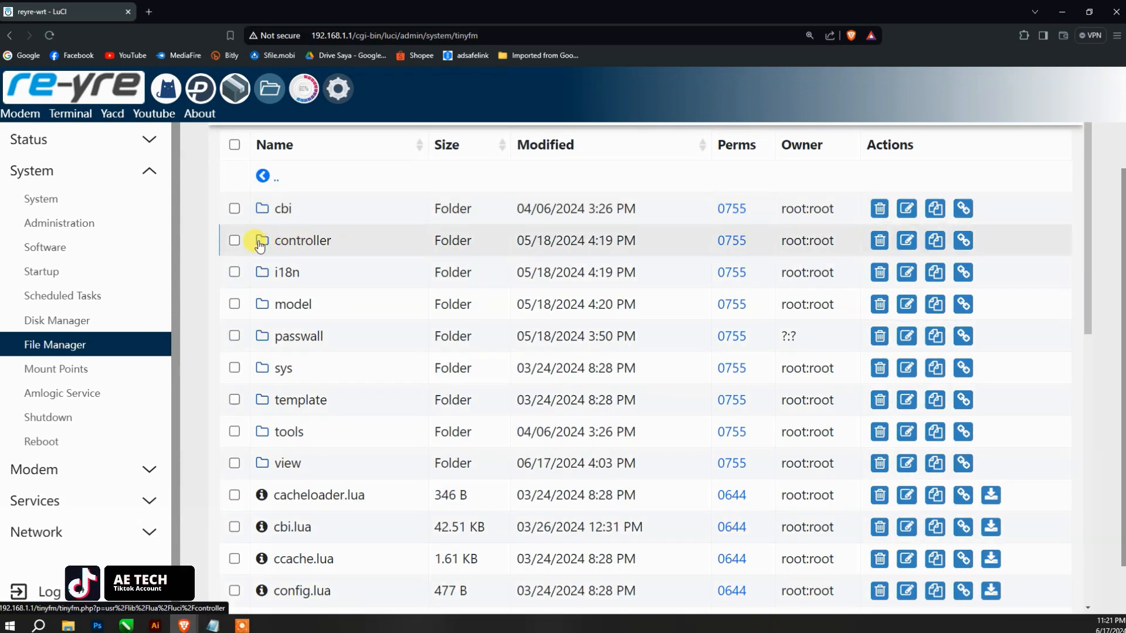
click(288, 242)
scroll(327, 247, down, 3)
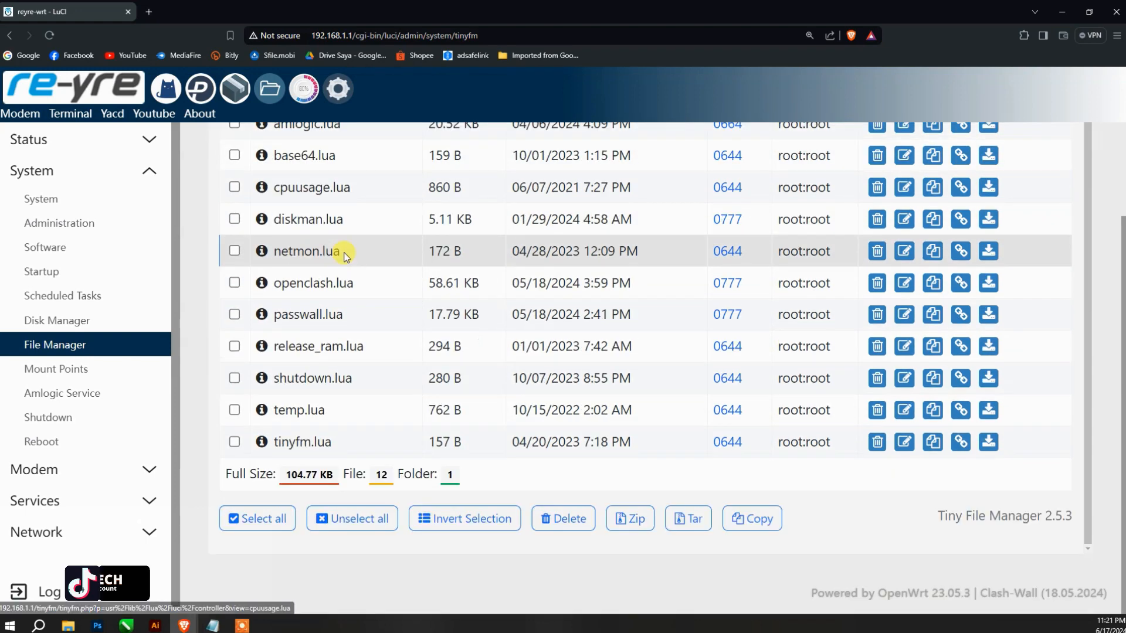
scroll(345, 256, up, 2)
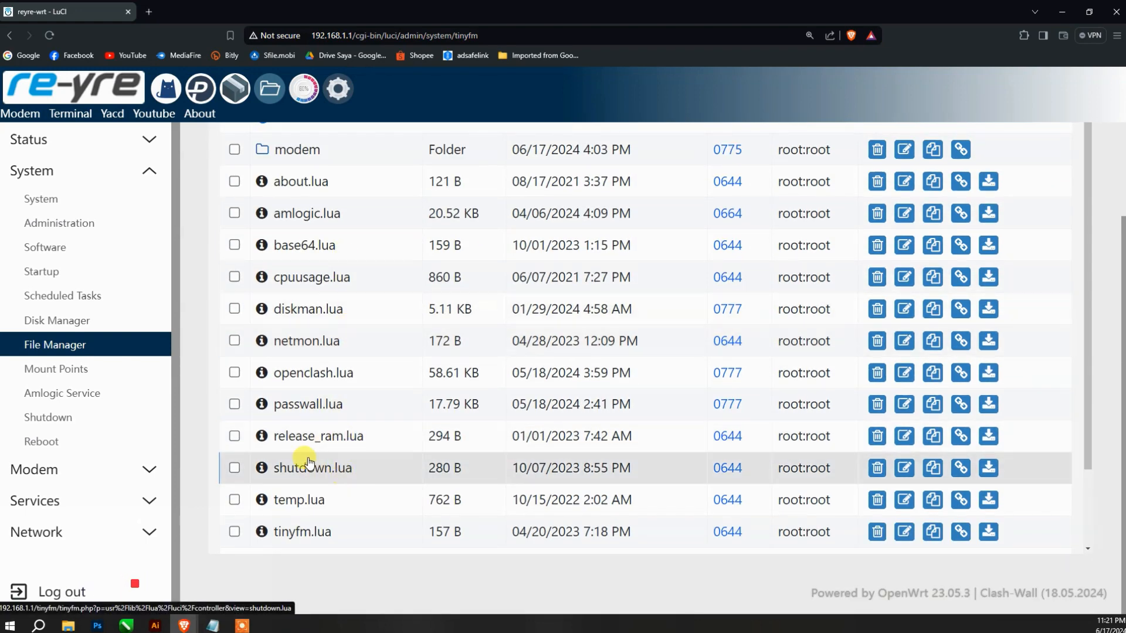
scroll(329, 474, up, 3)
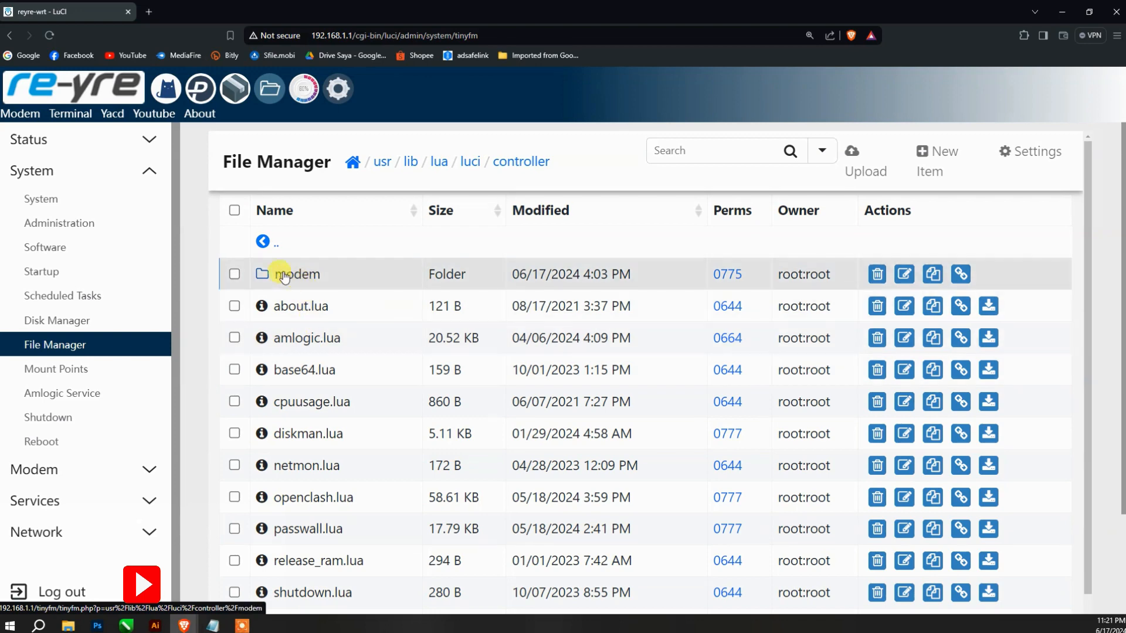
click(281, 275)
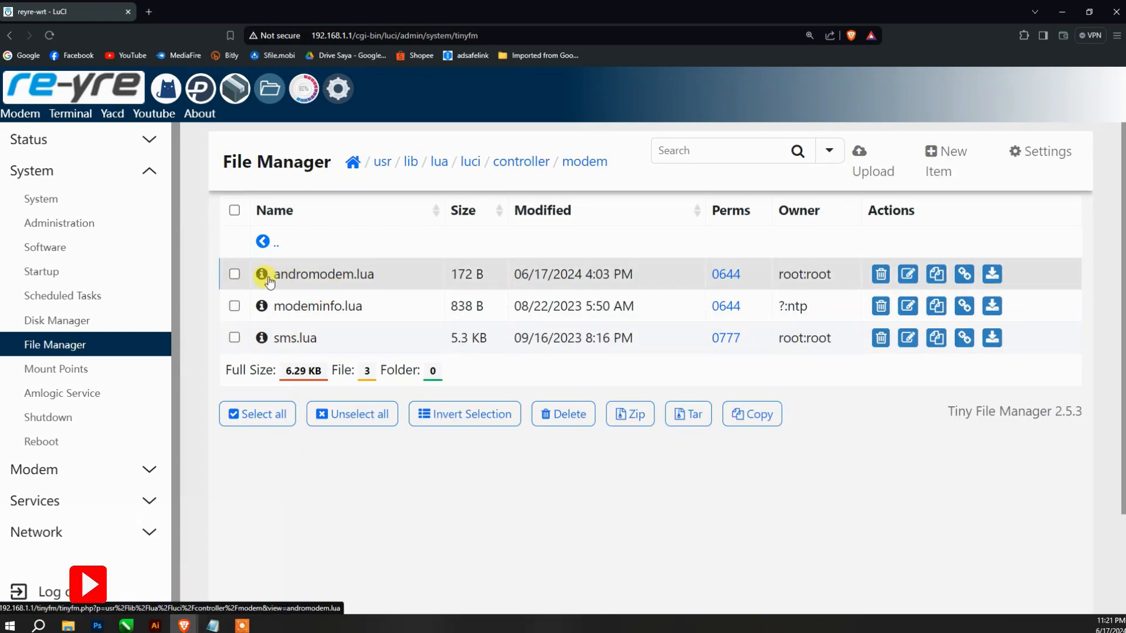
- Check the router's Modem entries and delete andromodem.lua from the controller/modem folder
click(135, 467)
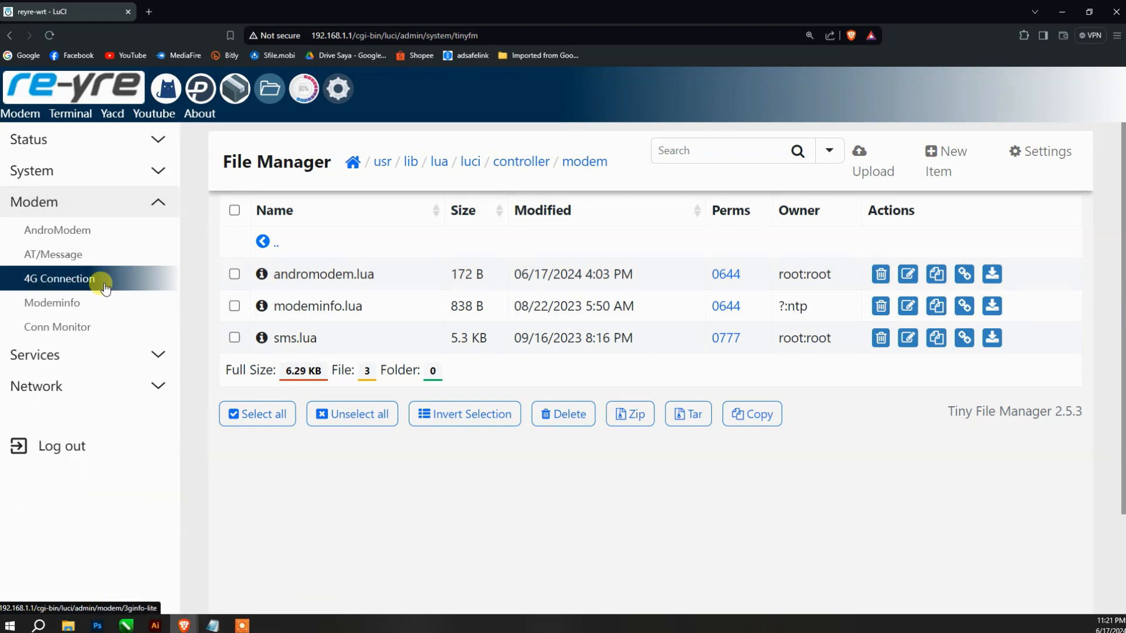
click(234, 275)
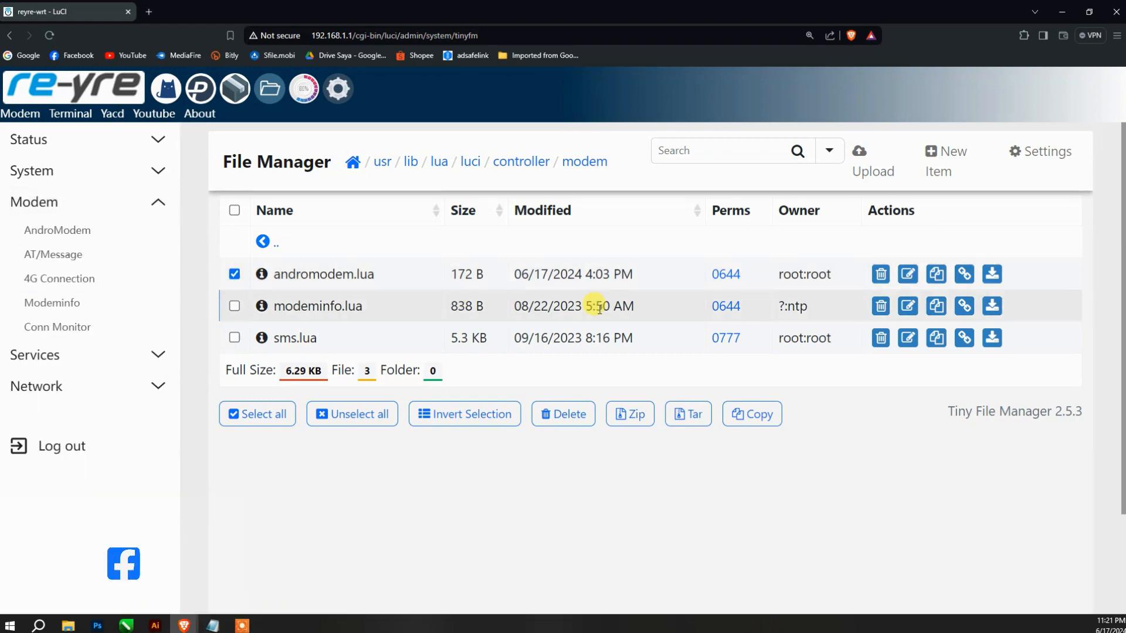
click(881, 274)
click(780, 271)
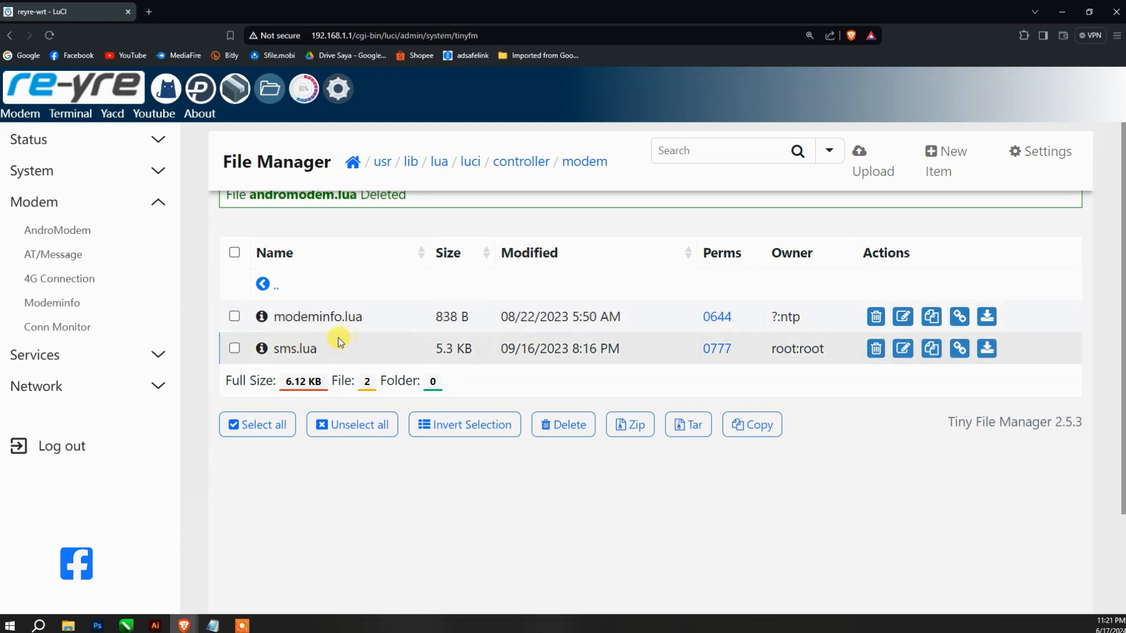
- Reopen the router's status Overview in a new tab, close the old tab, and check the Modem entries for AndroModem
click(79, 387)
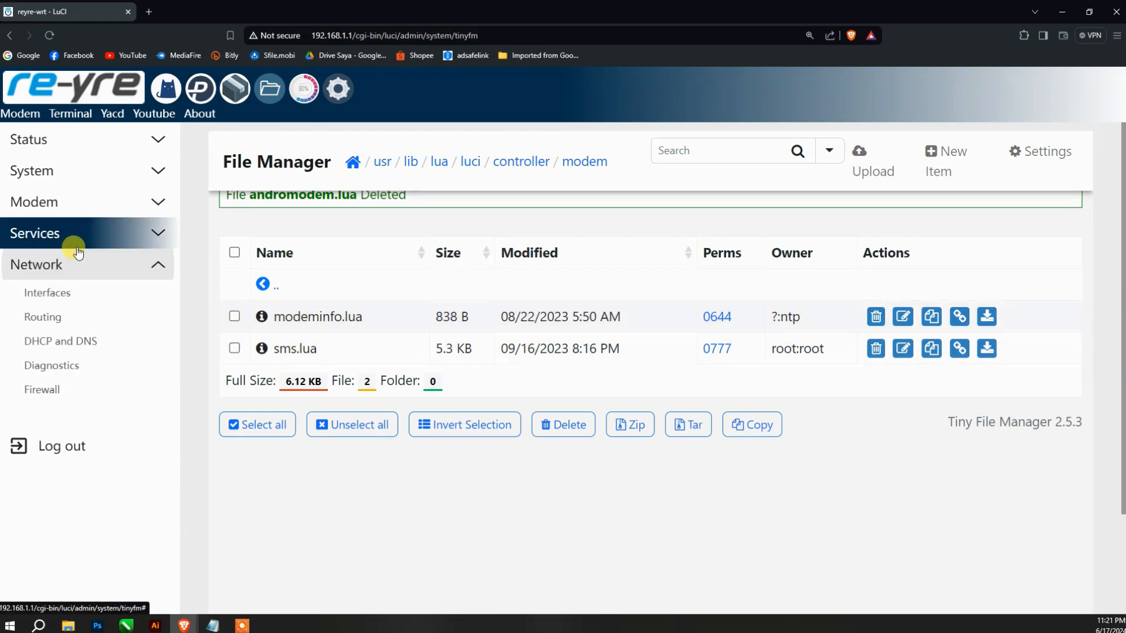
click(36, 139)
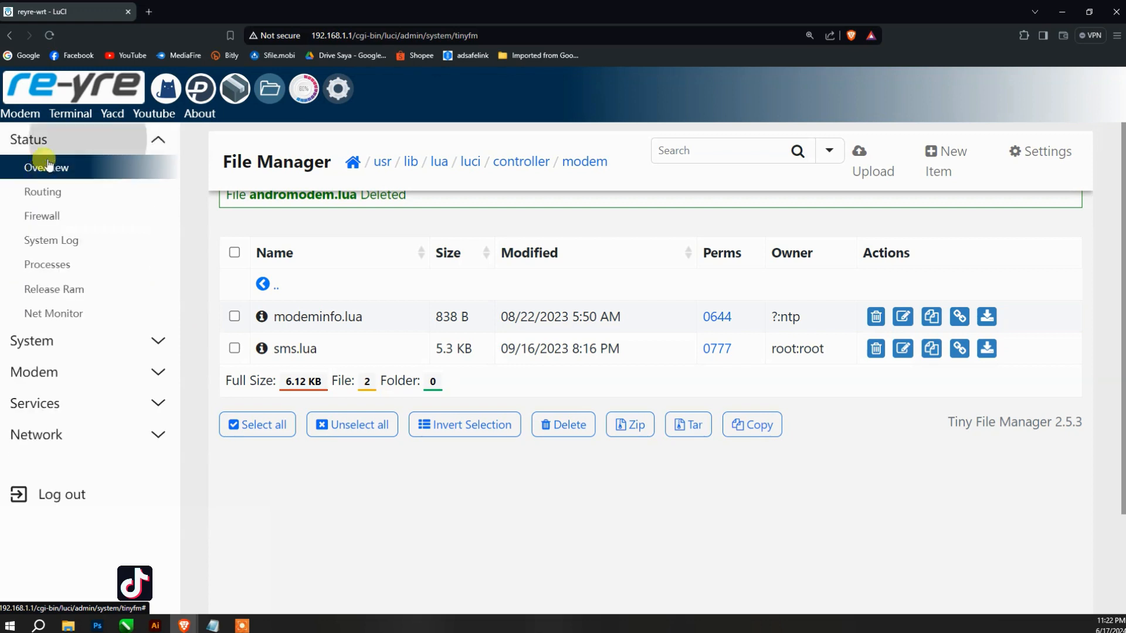
right_click(41, 168)
click(75, 179)
click(128, 13)
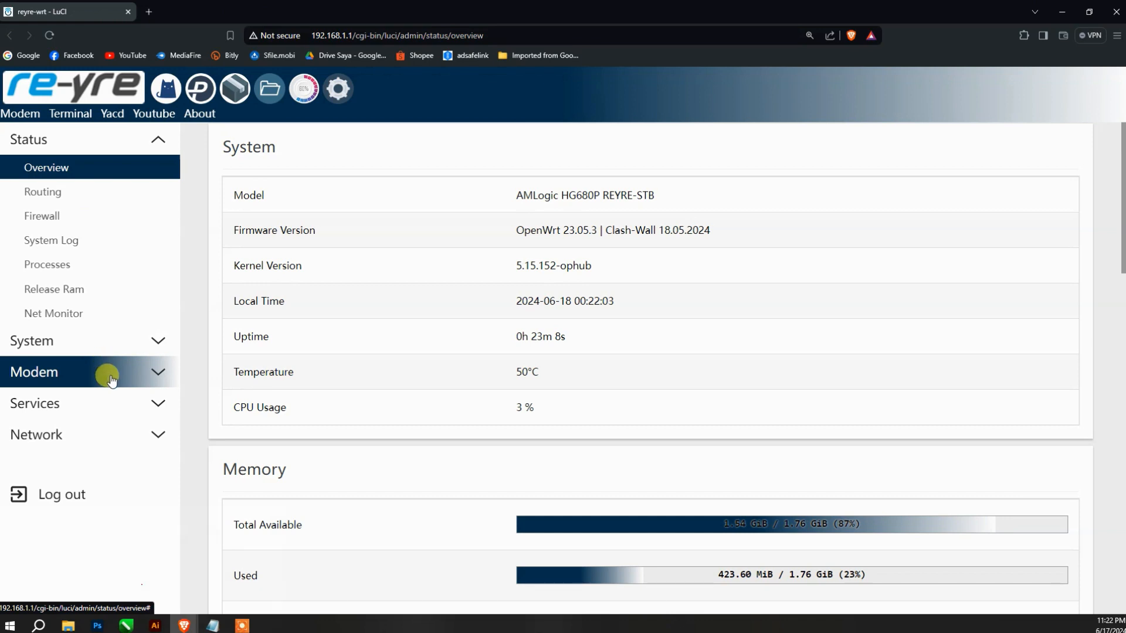
click(112, 378)
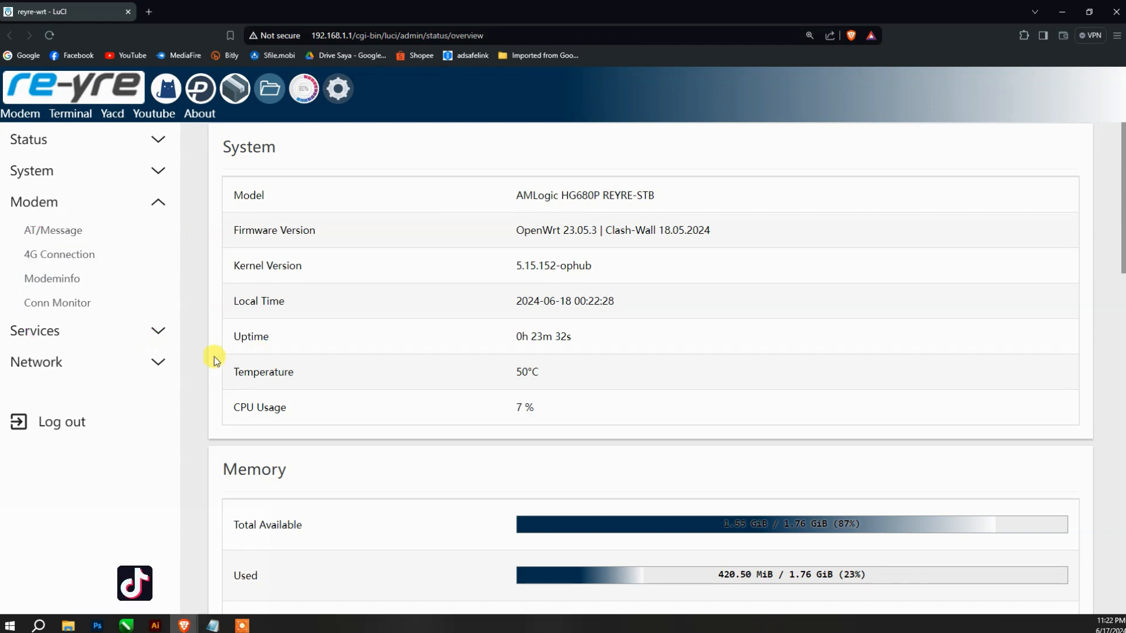
- Check the Services entries, try the header shortcut to the HomeProxy page, and open the Pass Wall page
click(138, 329)
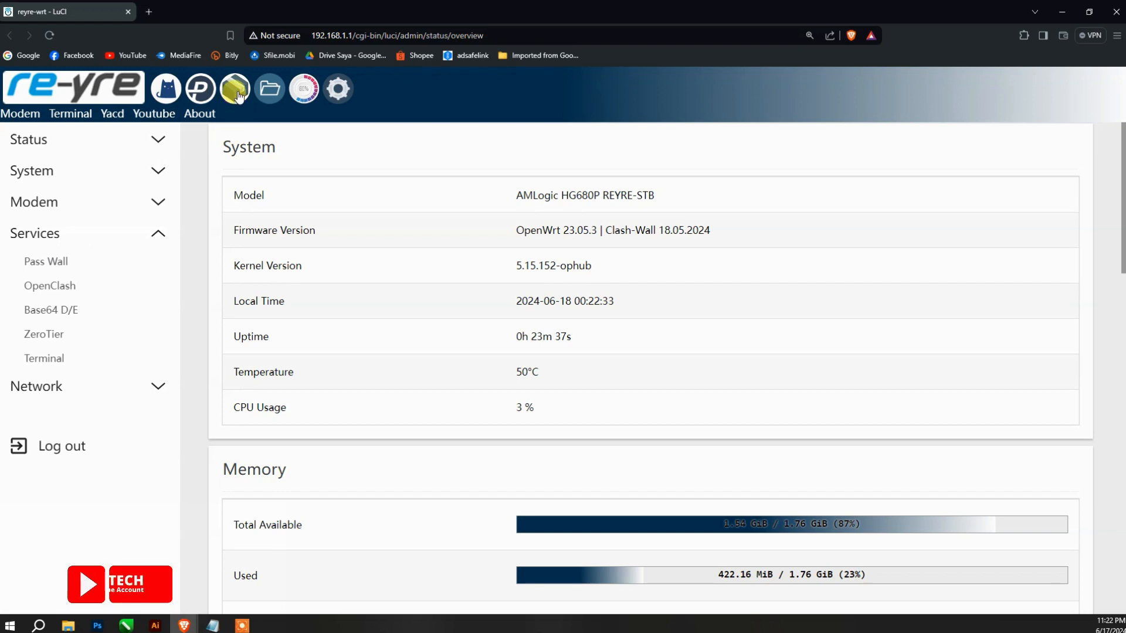
click(238, 94)
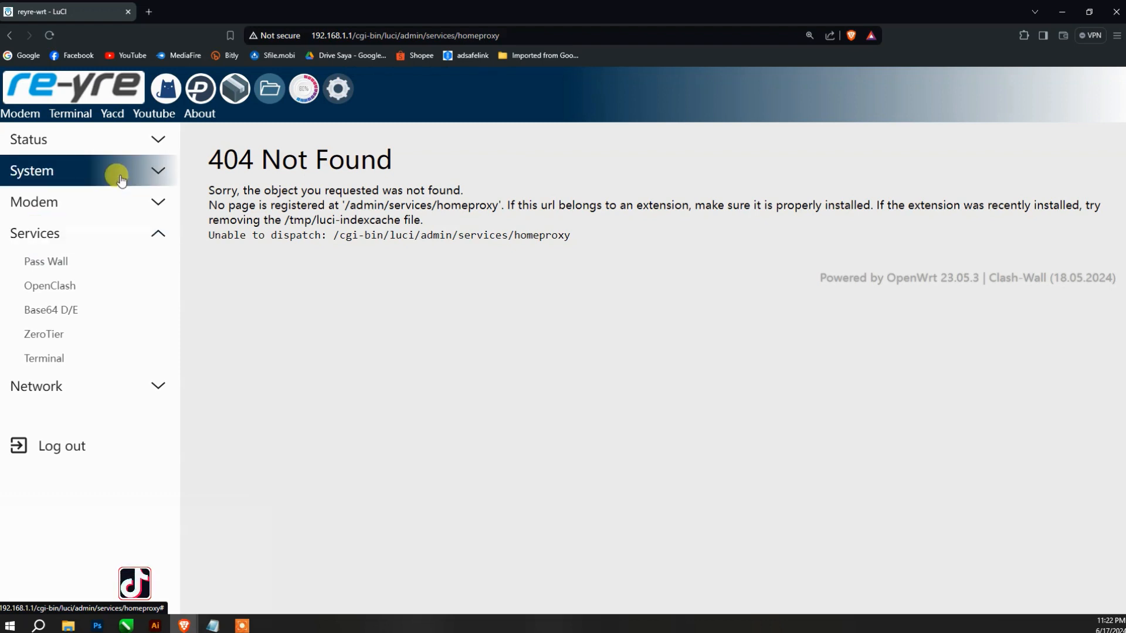
click(70, 260)
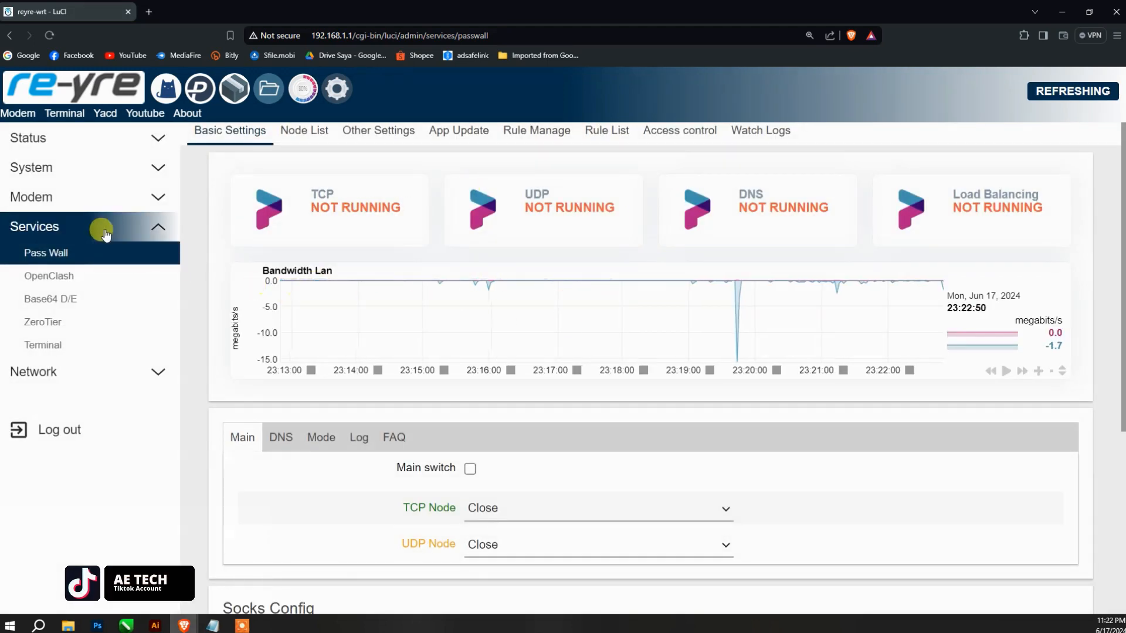
- Open the Software page and filter the installed packages by "pas"
click(69, 179)
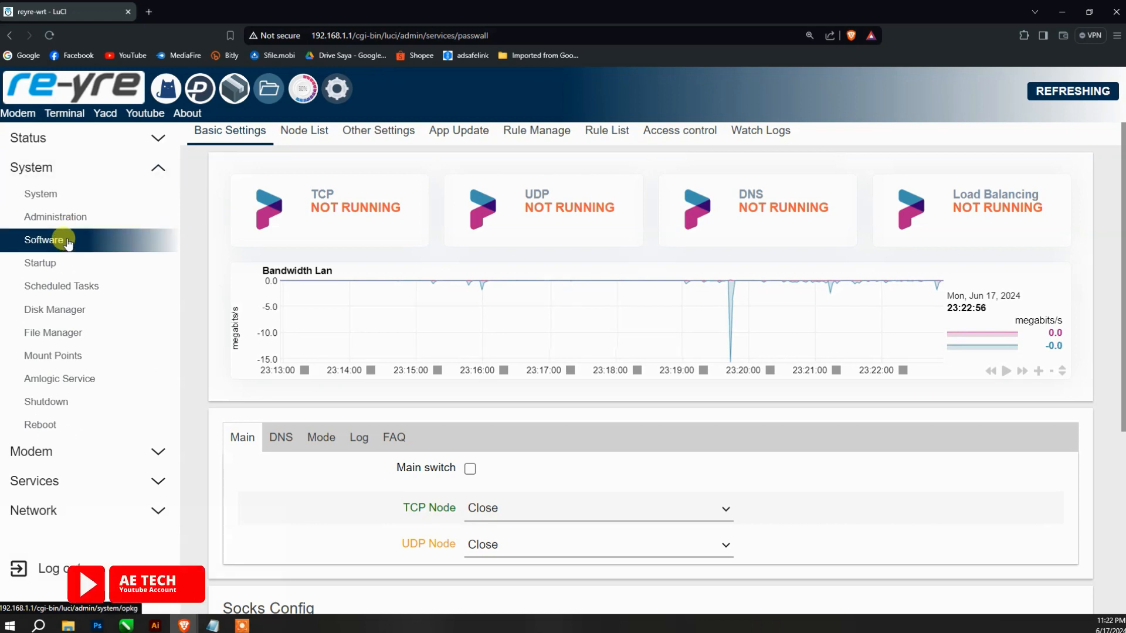
click(68, 243)
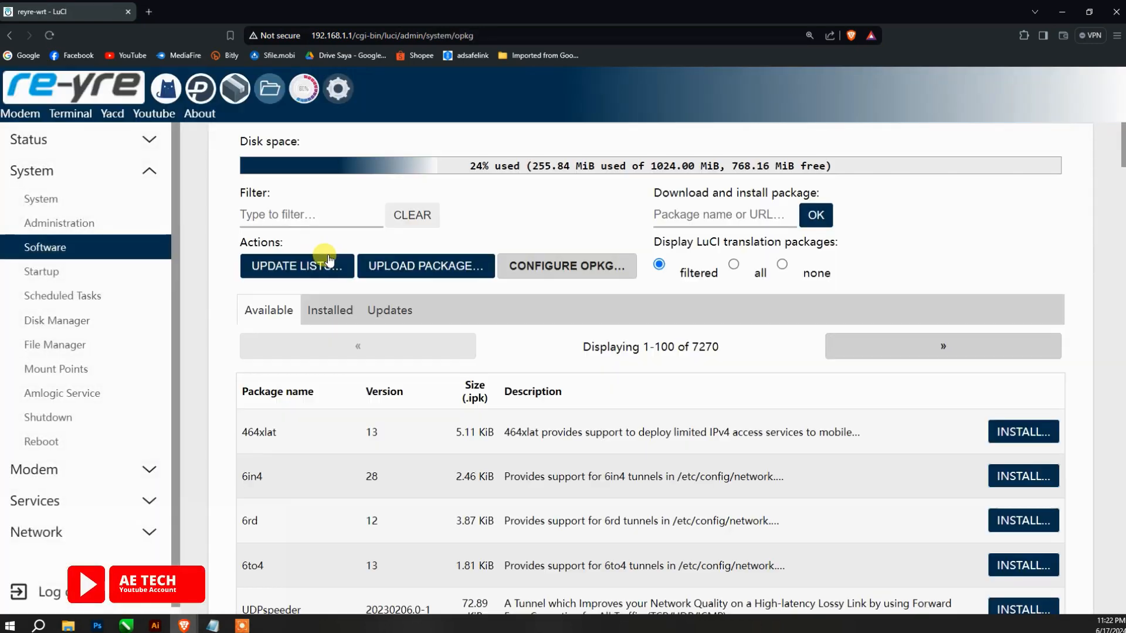
click(328, 310)
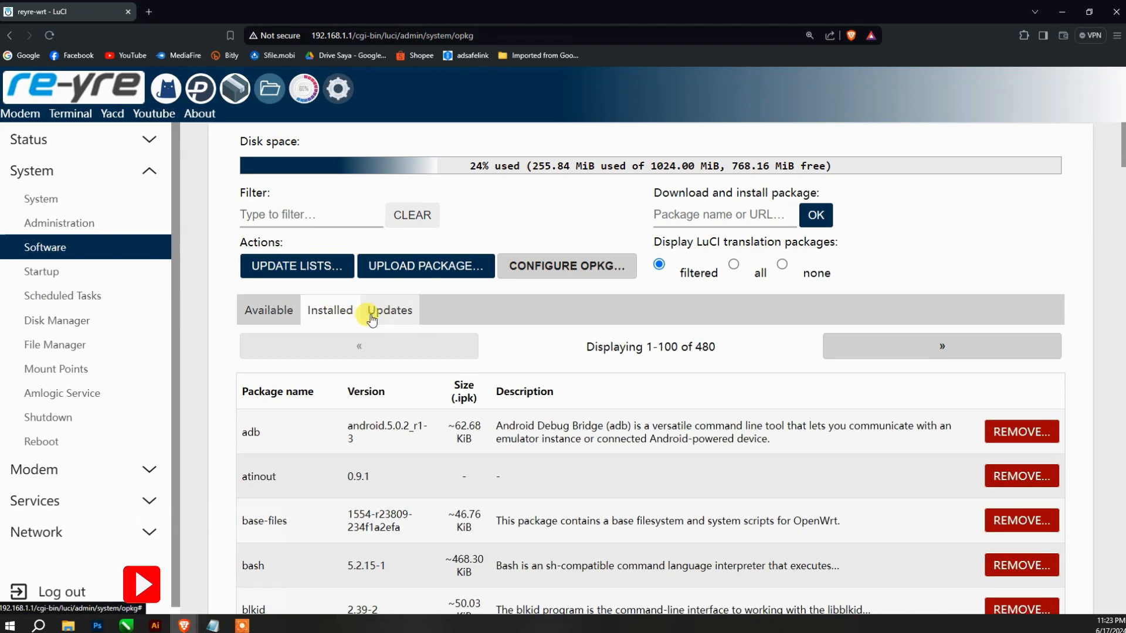
click(330, 217)
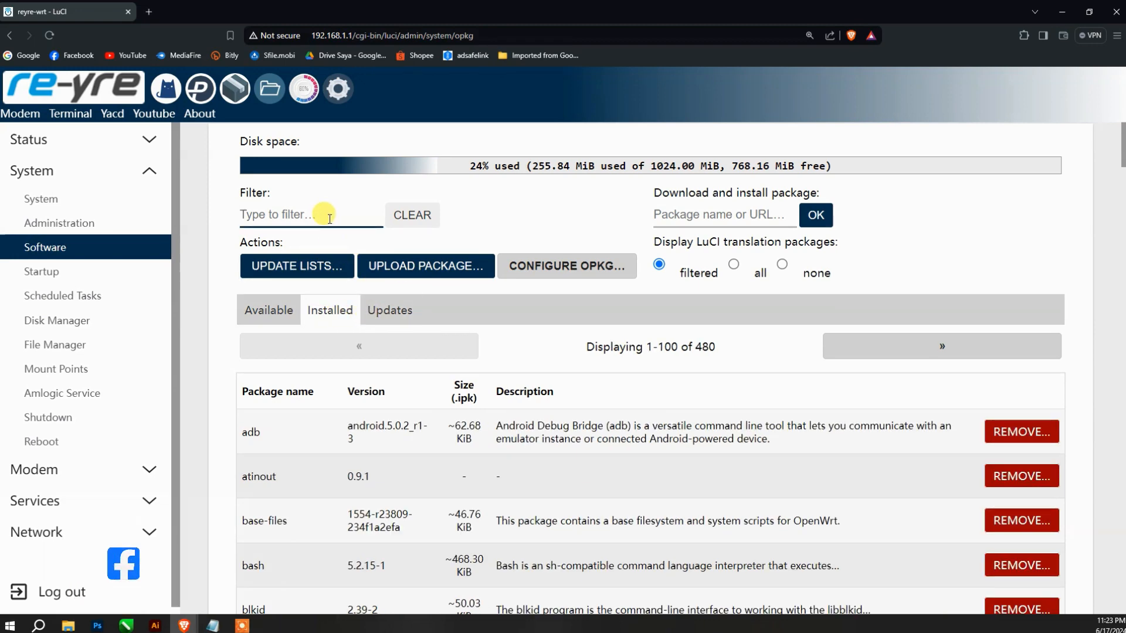
text(pas)
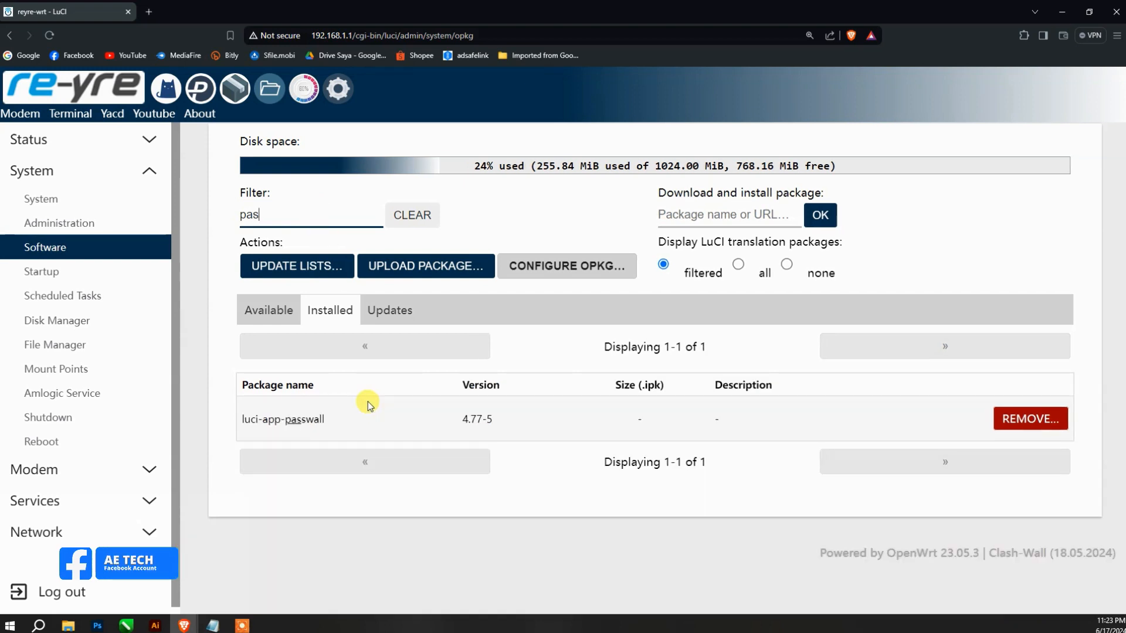
drag(292, 458, 215, 390)
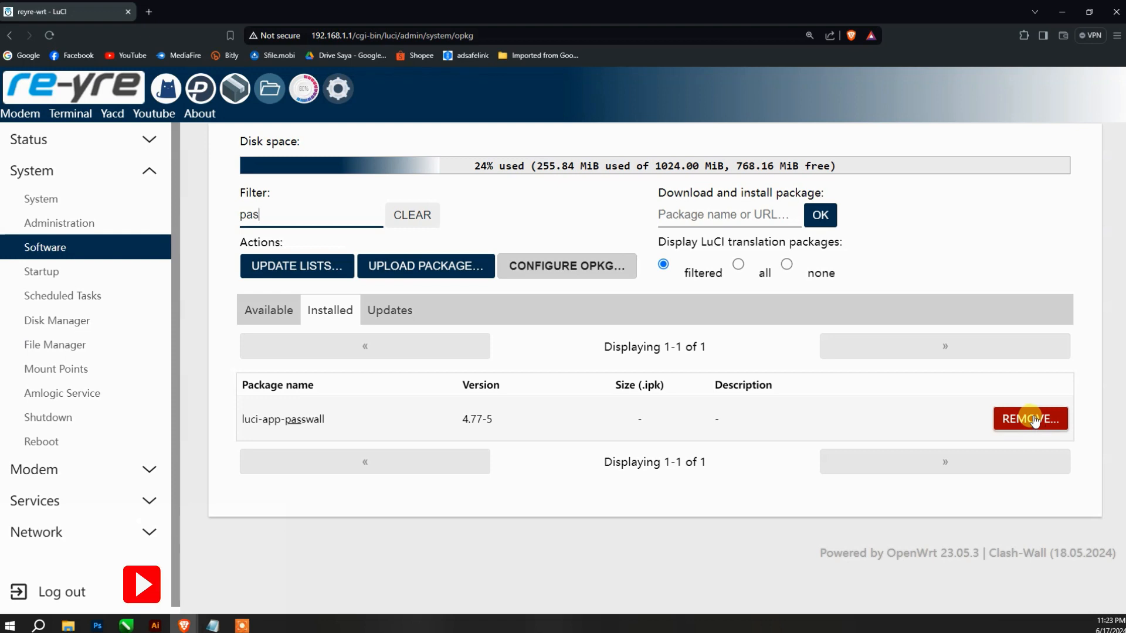
- Remove the luci-app-passwall package along with its unused dependencies and dismiss the package manager output
click(1034, 420)
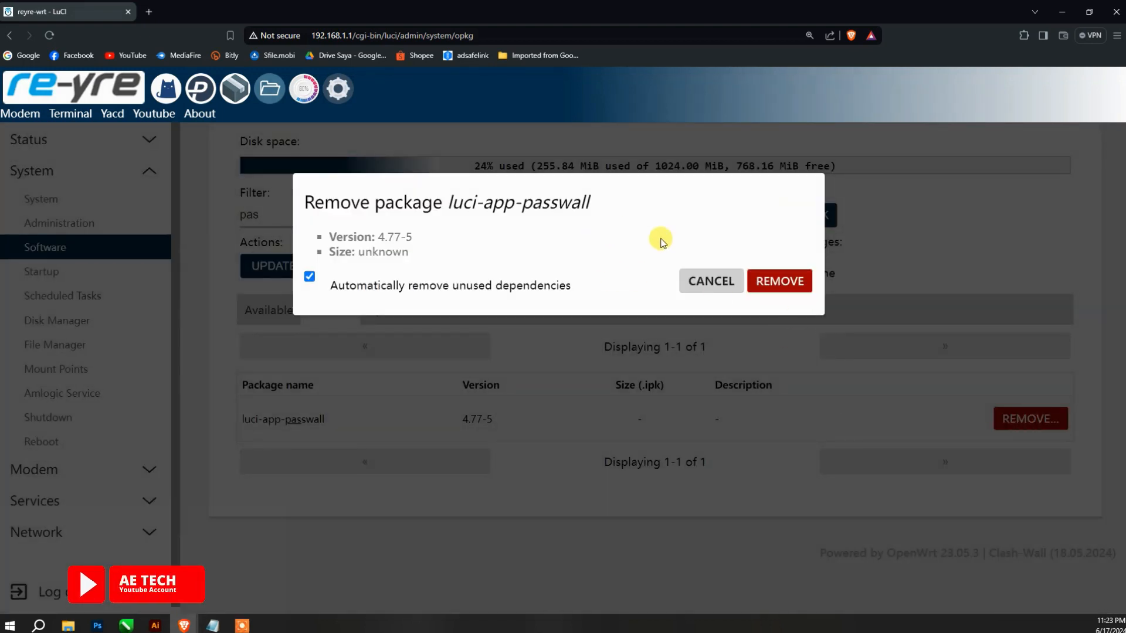
click(768, 281)
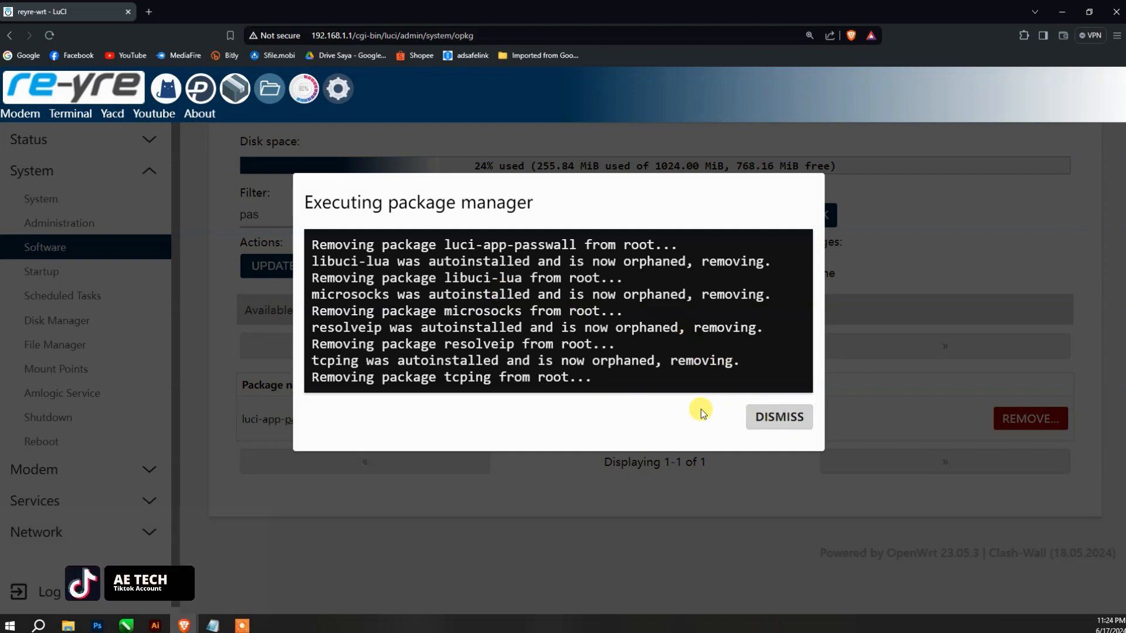
click(785, 418)
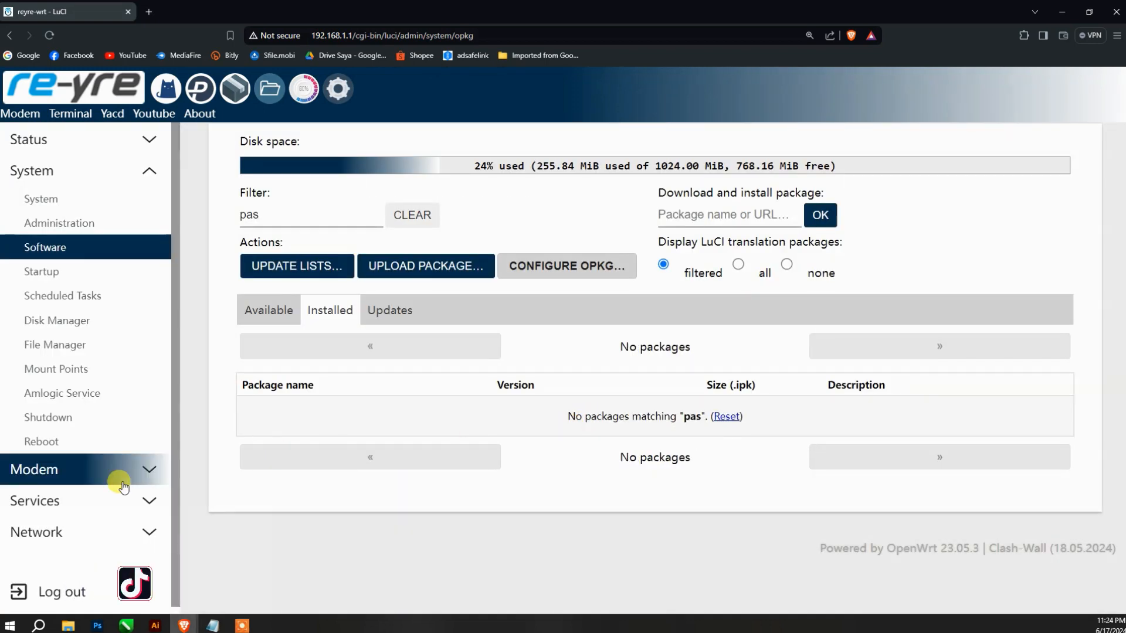
- Reload the status Overview in a fresh tab and check the Services entries and the passwall page address after the removal
click(122, 500)
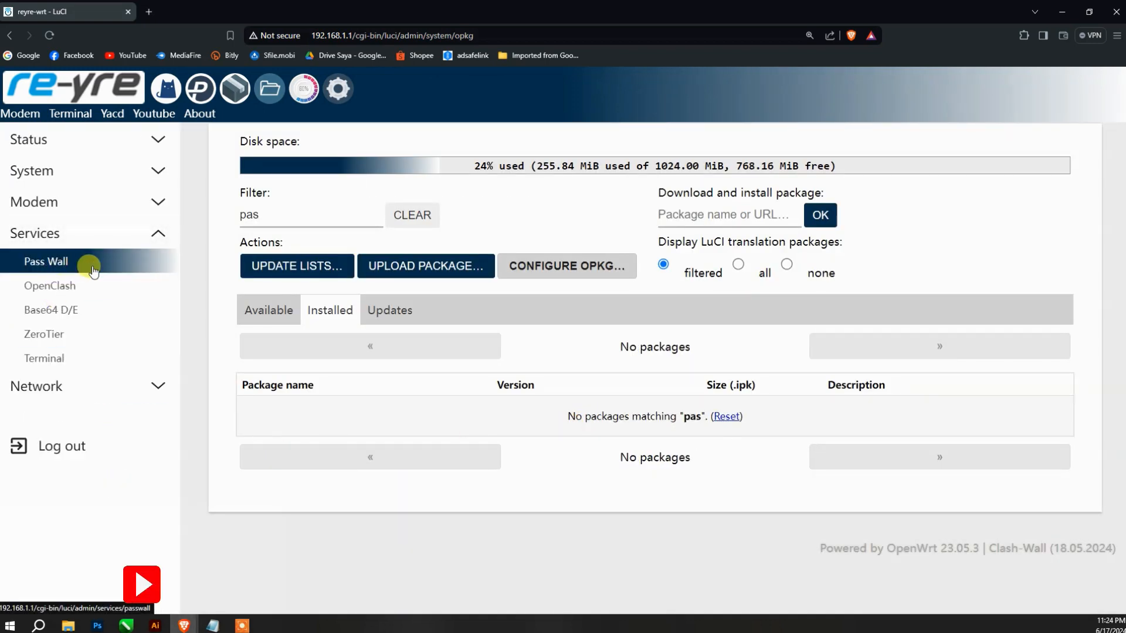
click(68, 142)
right_click(59, 168)
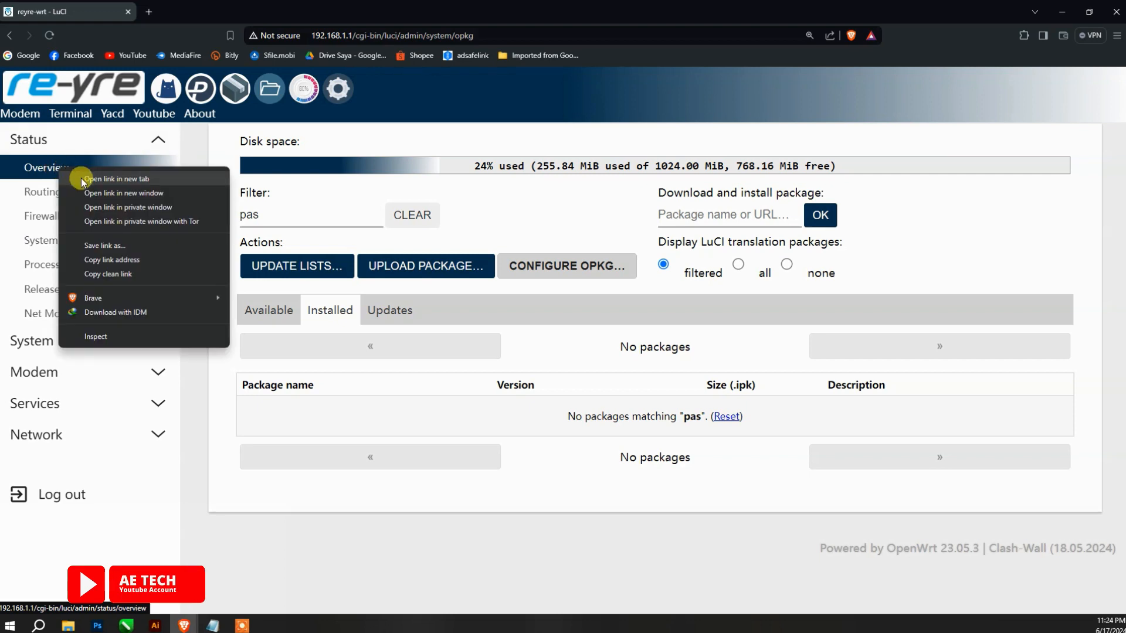
click(83, 180)
click(128, 12)
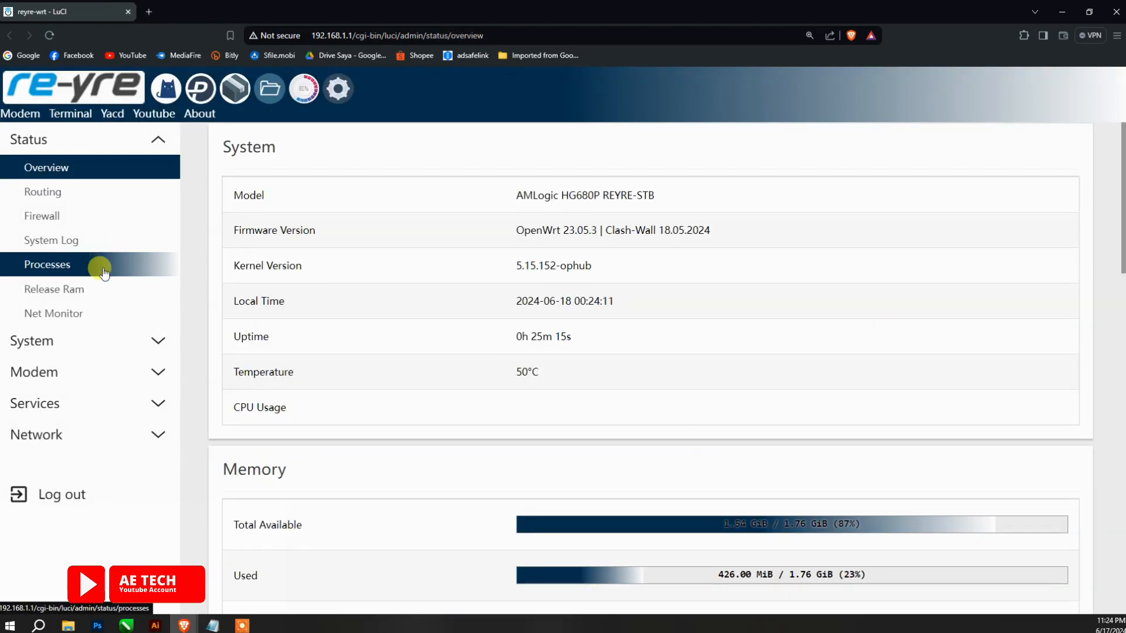
click(88, 403)
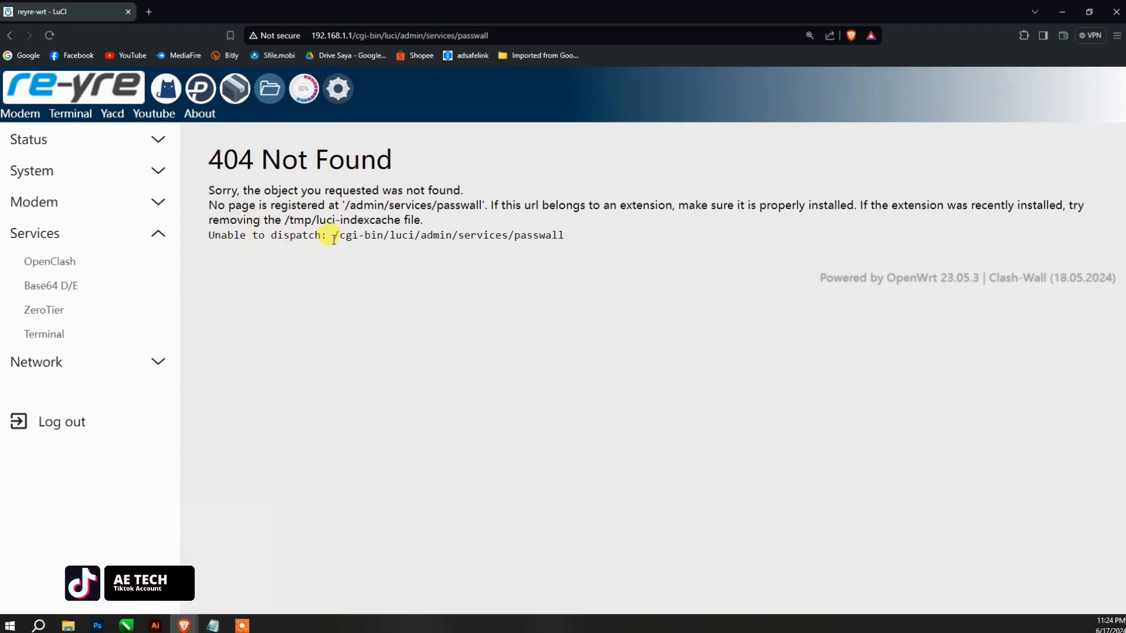
drag(379, 240, 552, 240)
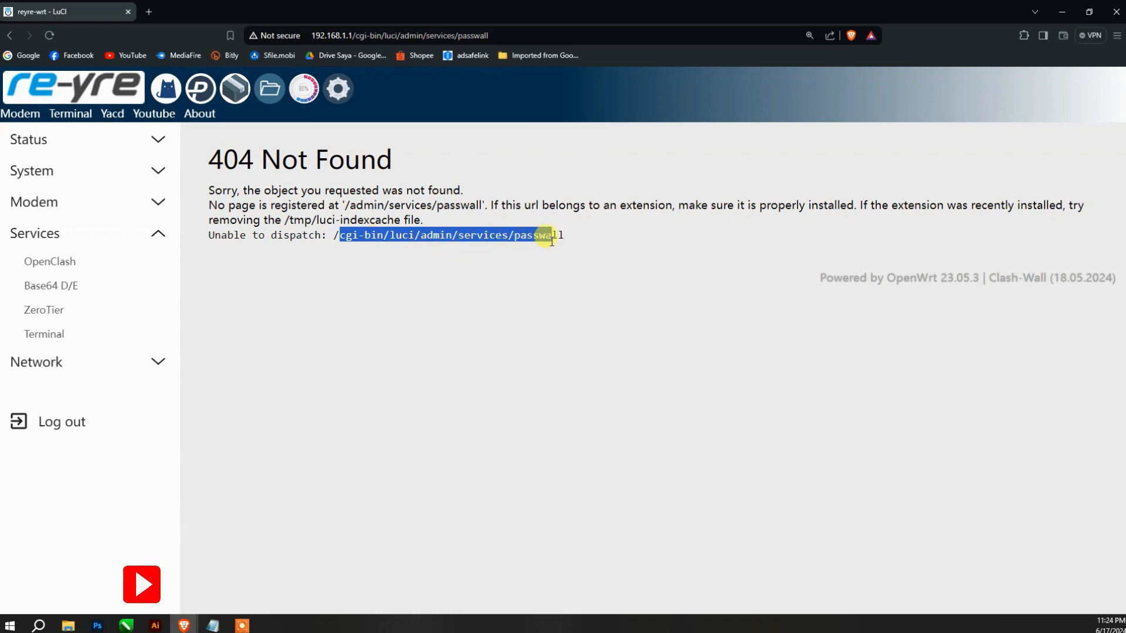
- Open the File Manager, look through www/luci-static/material, and return to the root folder
click(139, 172)
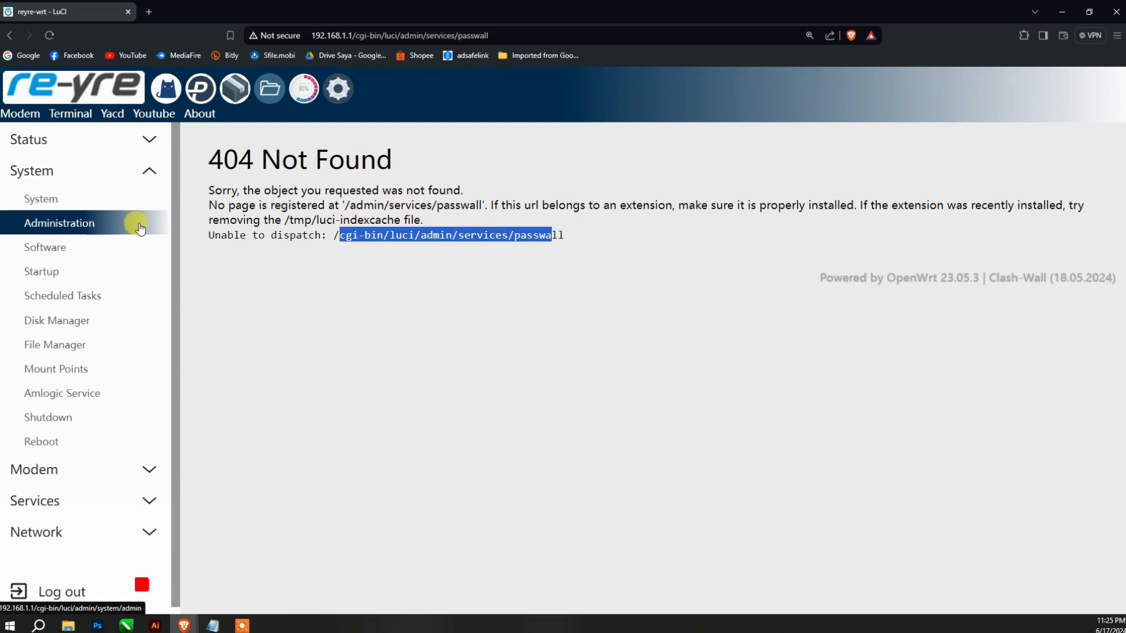
click(54, 346)
scroll(372, 334, down, 6)
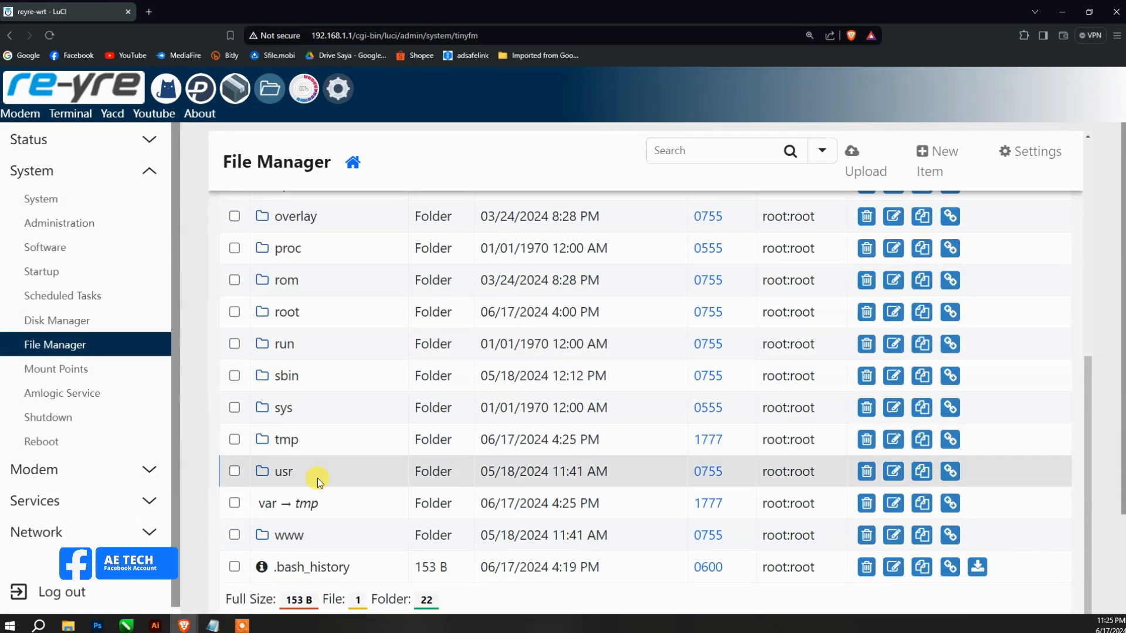
click(304, 535)
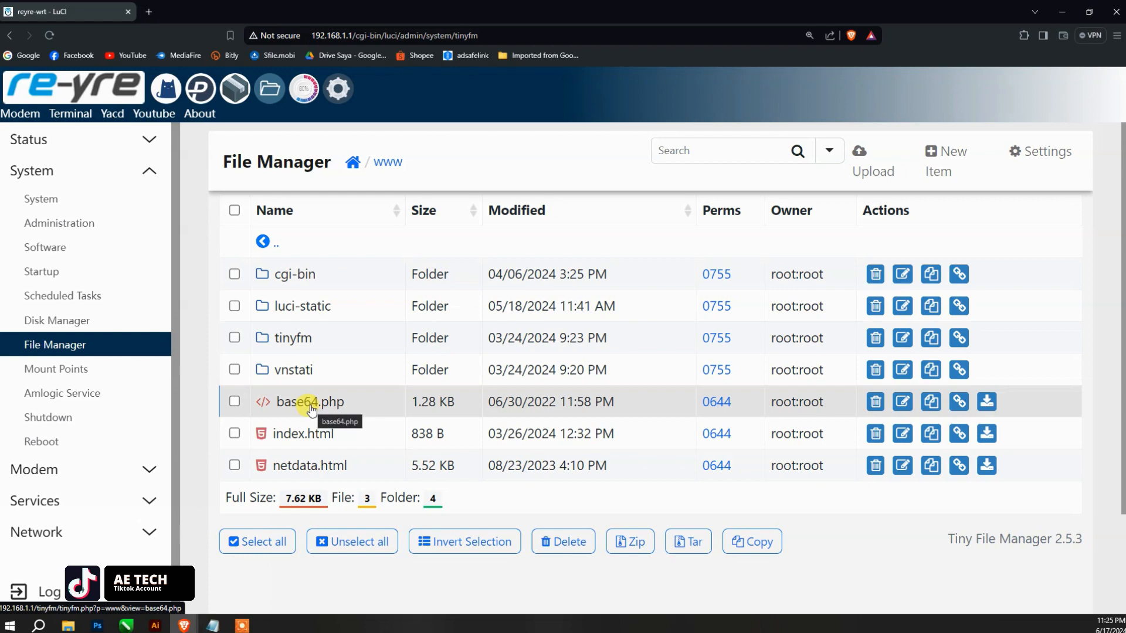
click(297, 309)
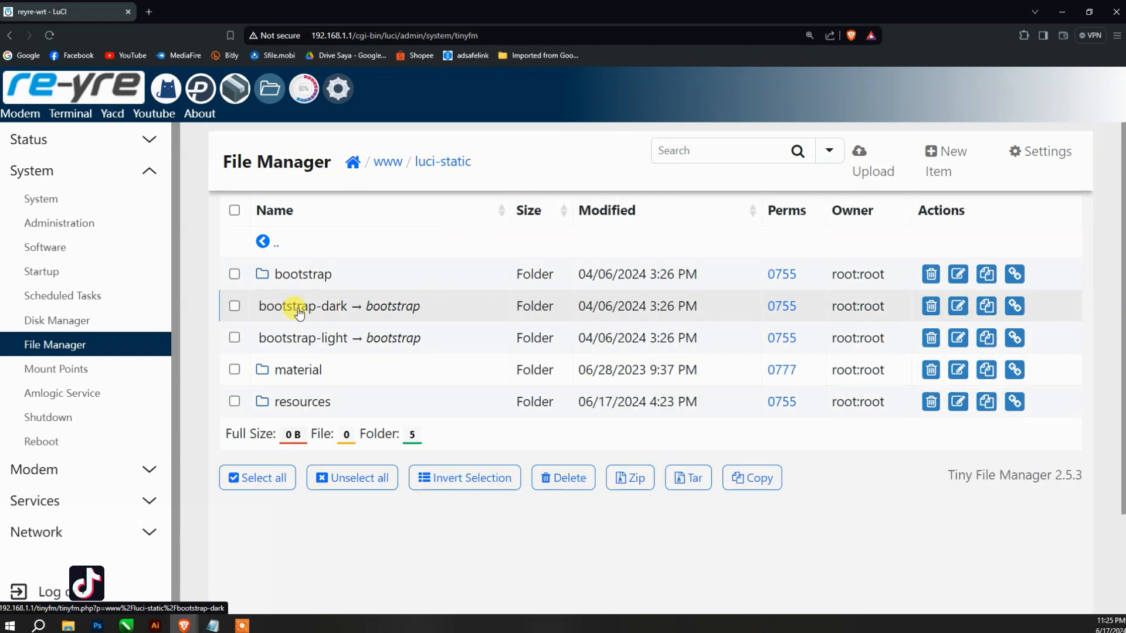
click(300, 370)
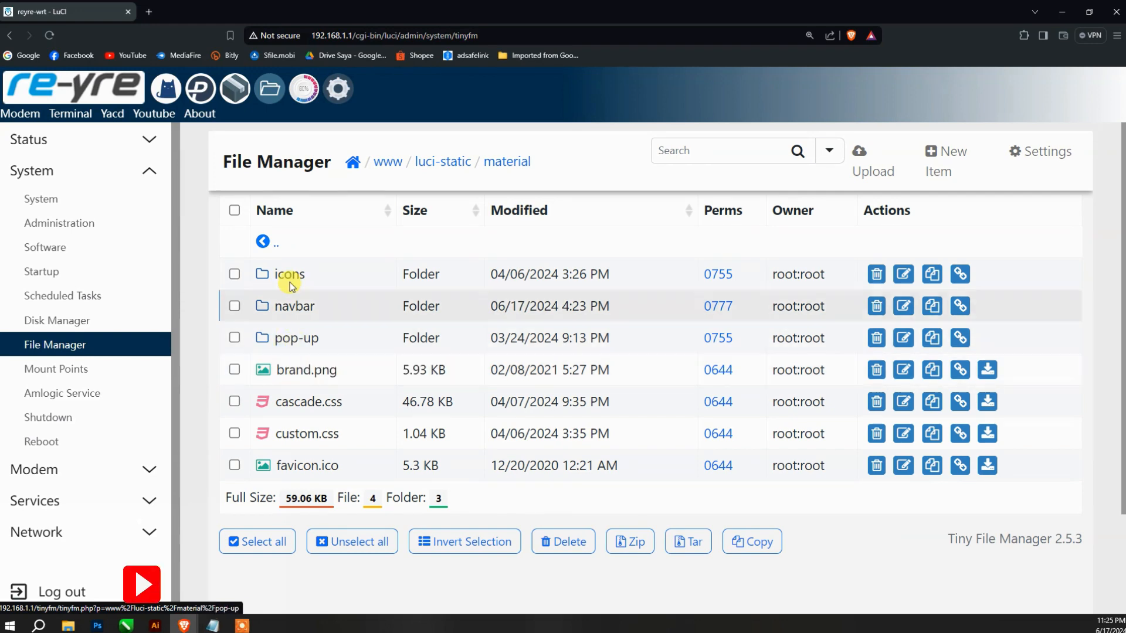
click(269, 245)
click(270, 247)
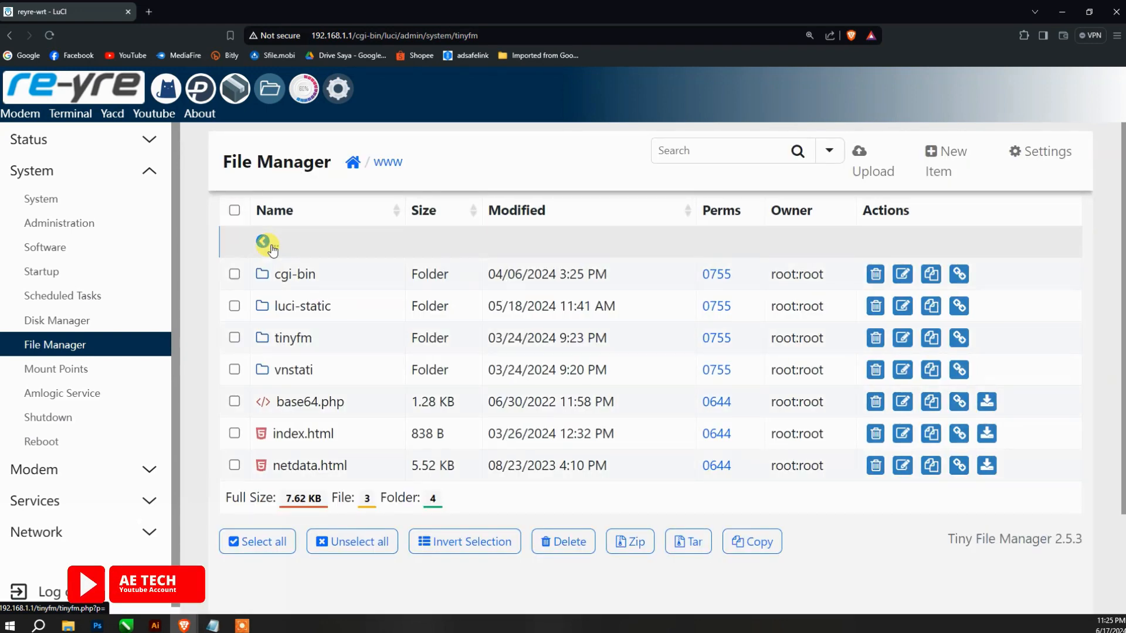
click(269, 245)
- Navigate from the root folder to usr/lib/lua/luci
scroll(275, 352, down, 6)
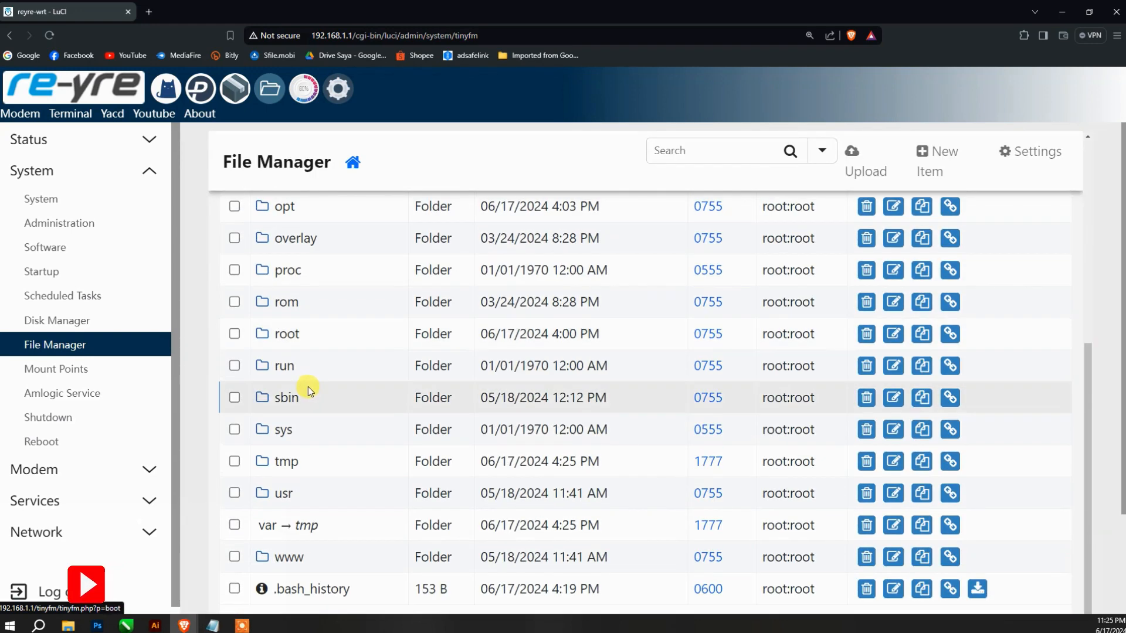
click(286, 471)
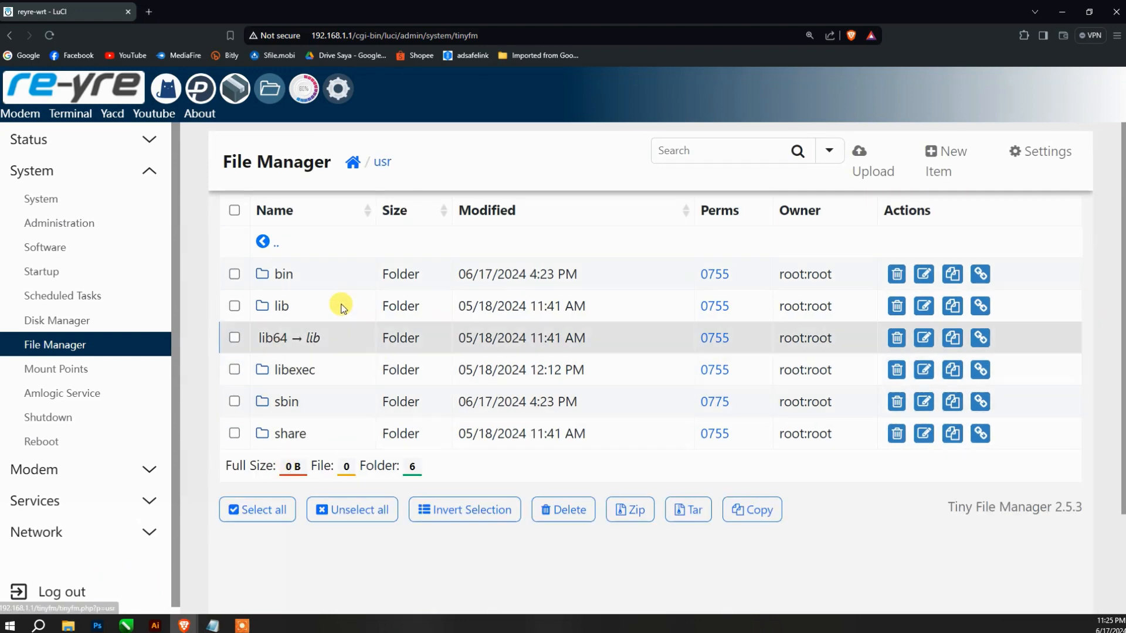
click(283, 305)
click(280, 338)
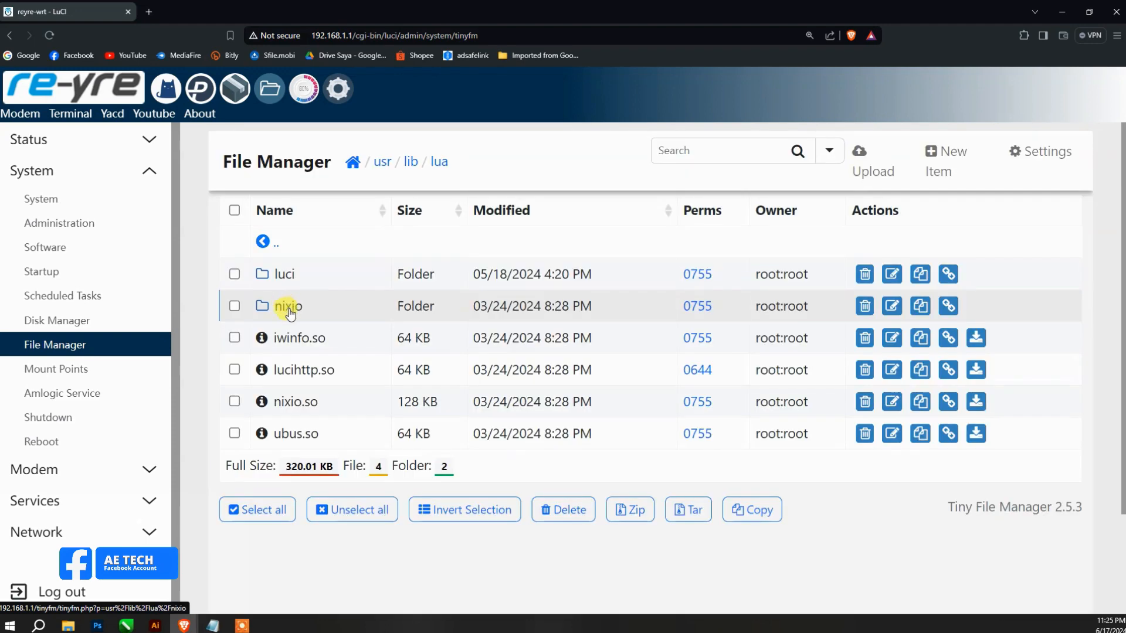
click(284, 271)
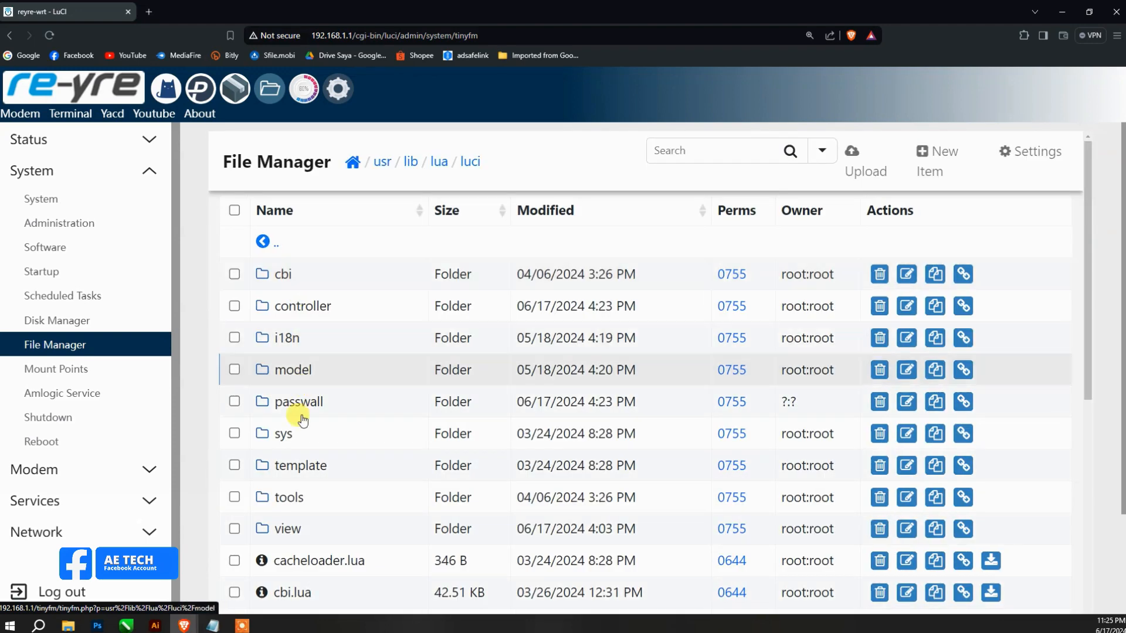
- Open the view folder in usr/lib/lua/luci and examine its contents for leftover app files such as andromodem.htm
click(295, 528)
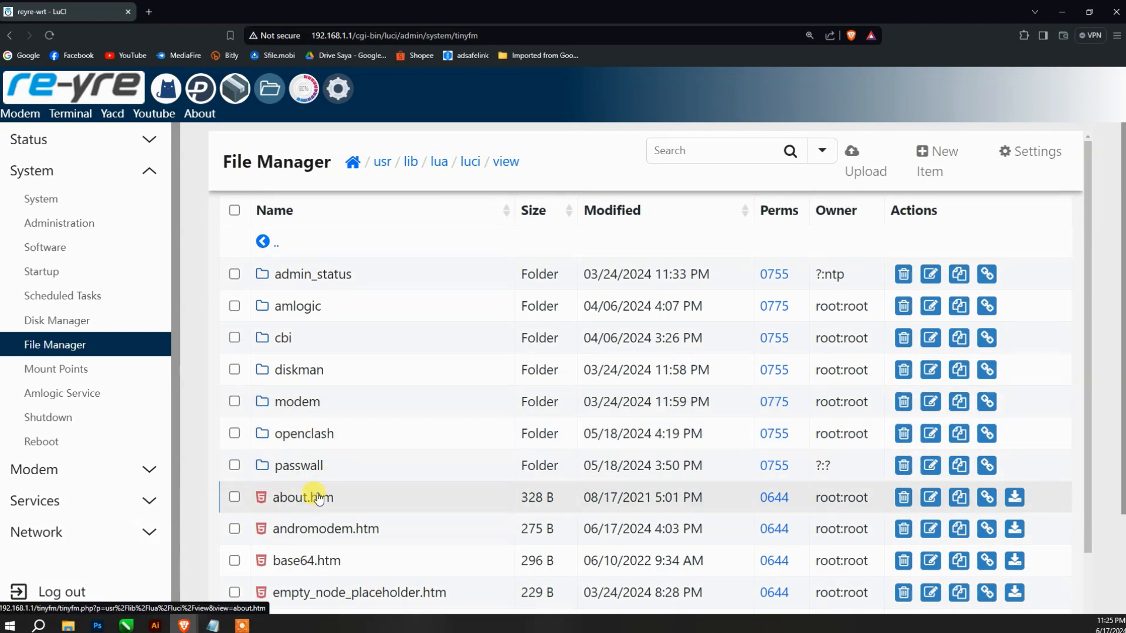
scroll(317, 516, down, 3)
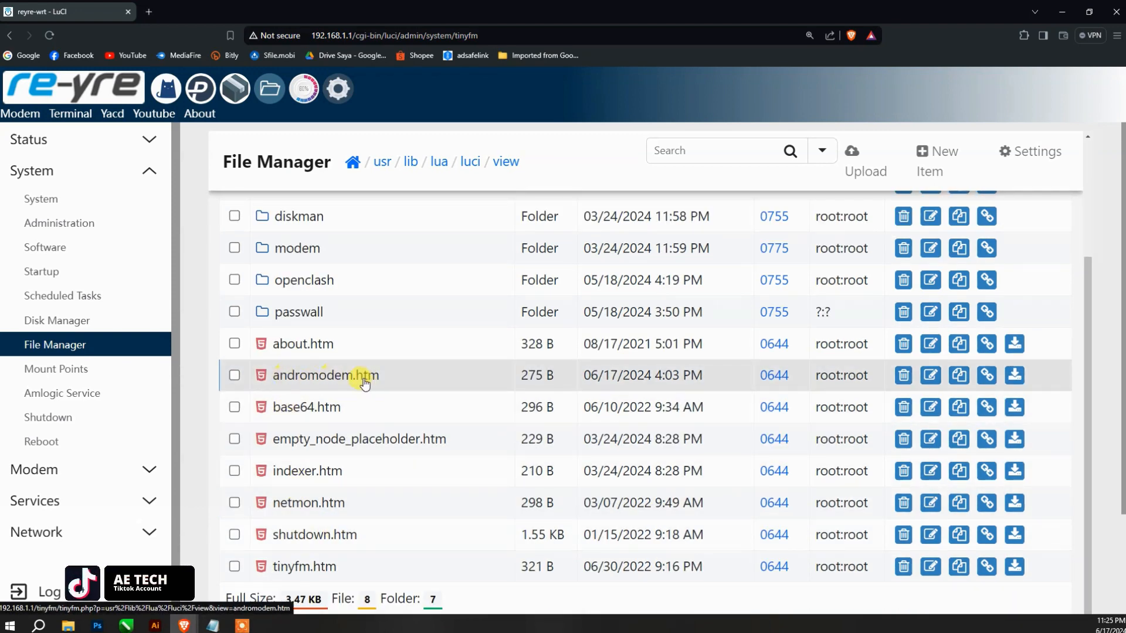
scroll(363, 382, up, 3)
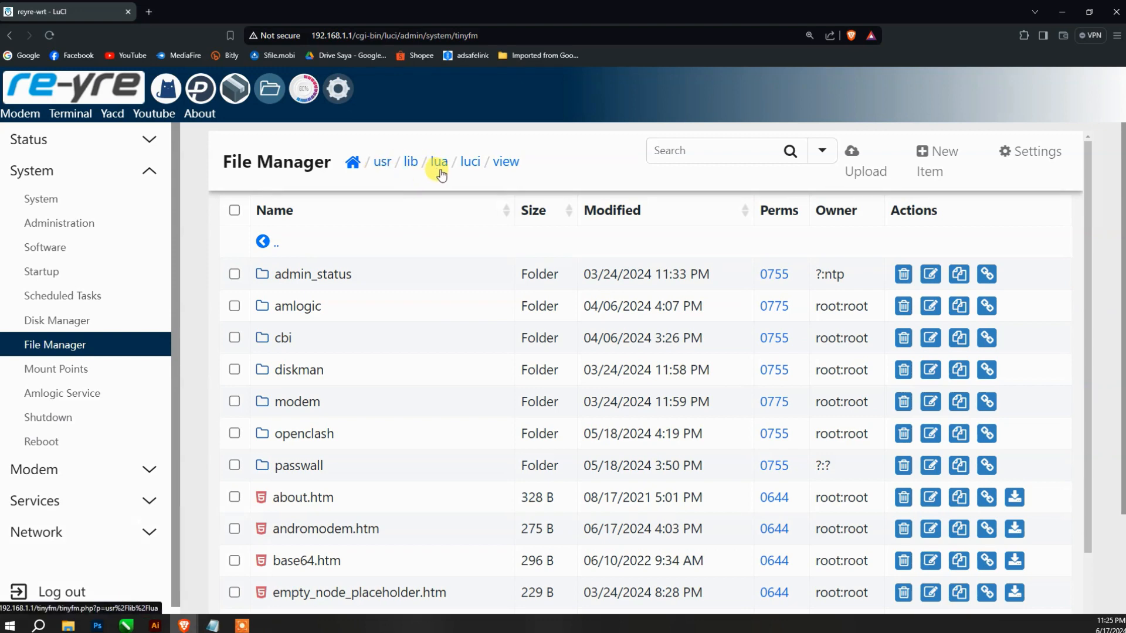
scroll(352, 317, down, 3)
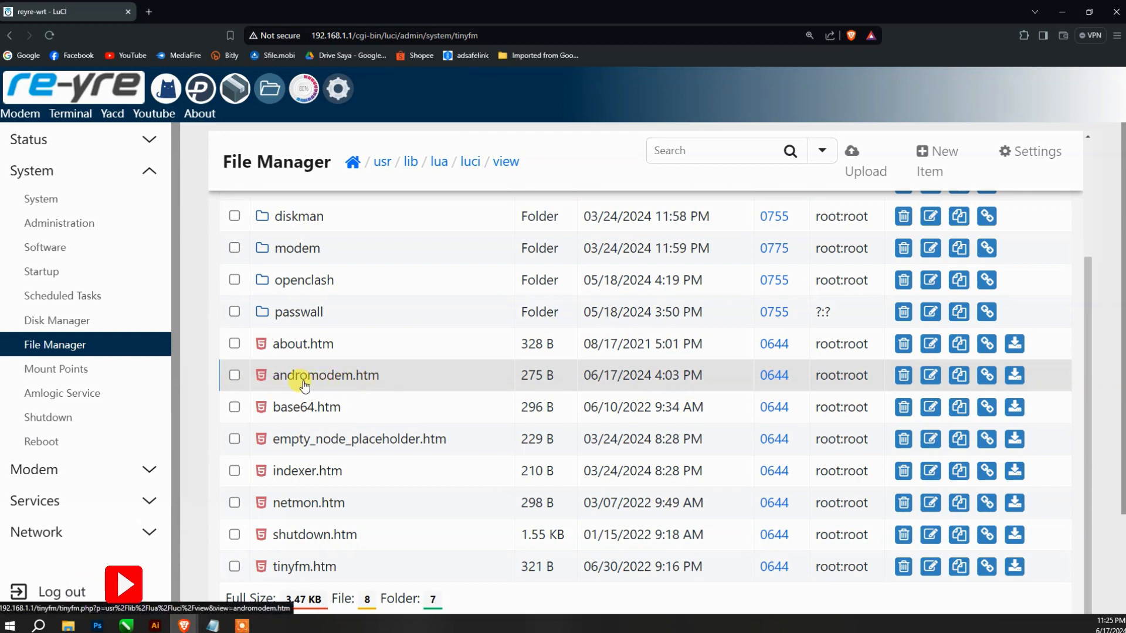
- Delete the andromodem.htm file from the usr/lib/lua/luci/view folder and confirm the deletion
click(234, 375)
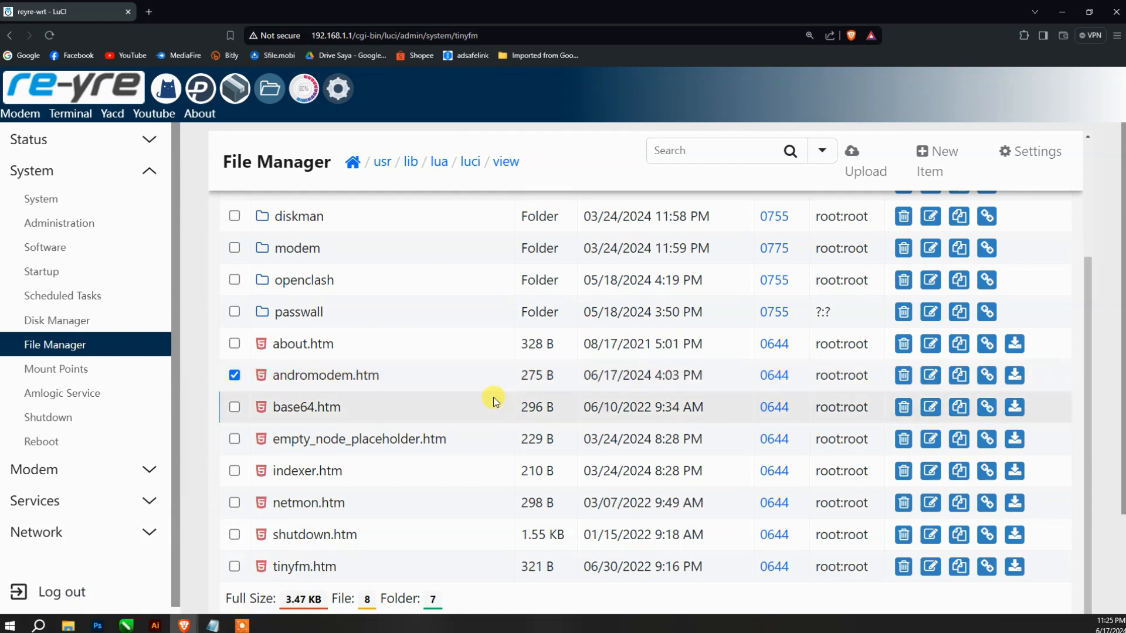
click(903, 375)
click(800, 275)
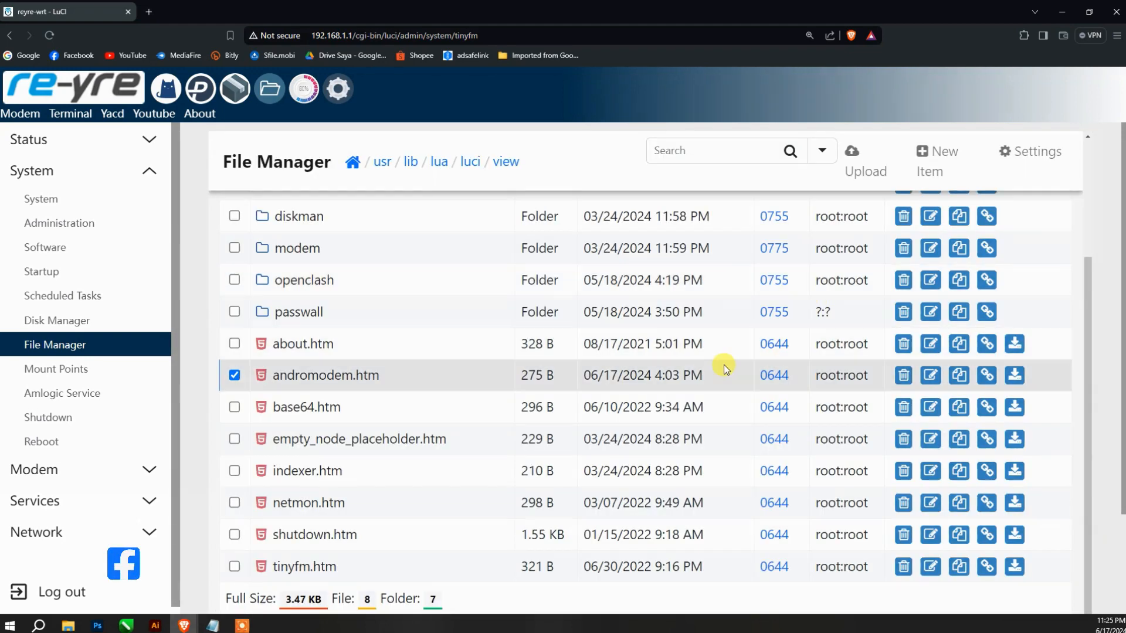
- Delete the passwall folder from usr/lib/lua/luci/view and confirm the deletion
scroll(537, 416, down, 2)
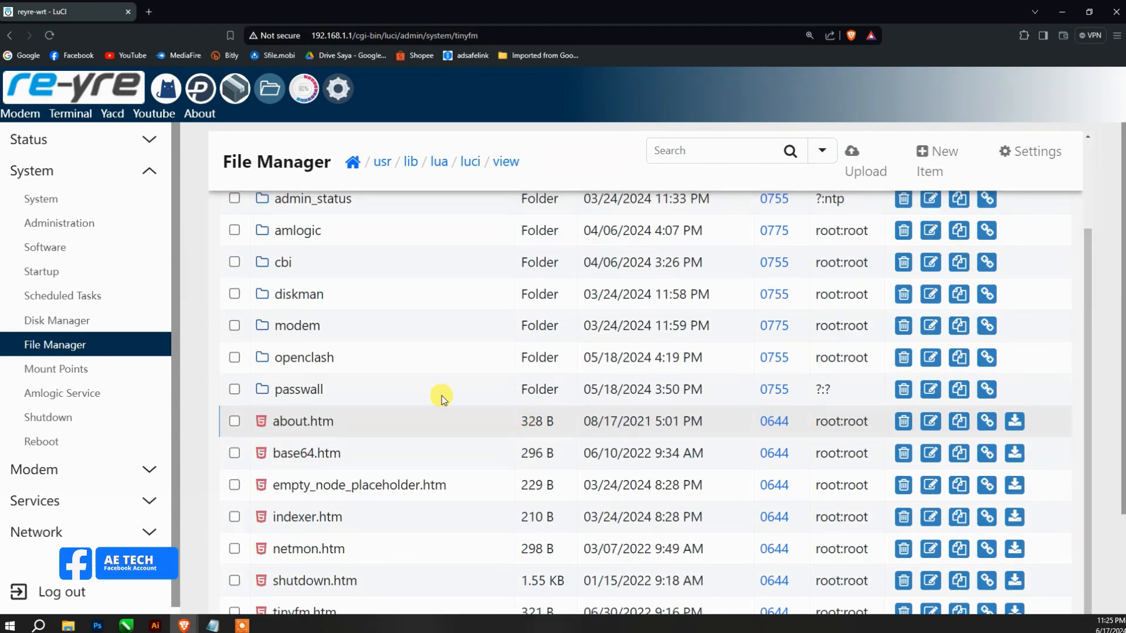
scroll(340, 360, up, 1)
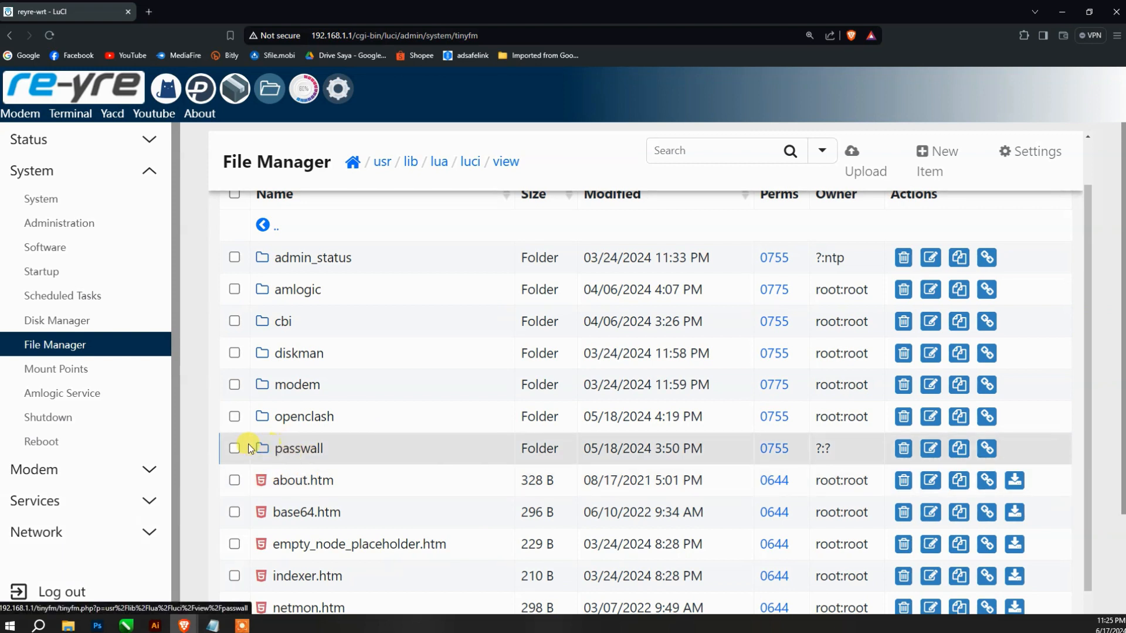
click(902, 449)
click(762, 271)
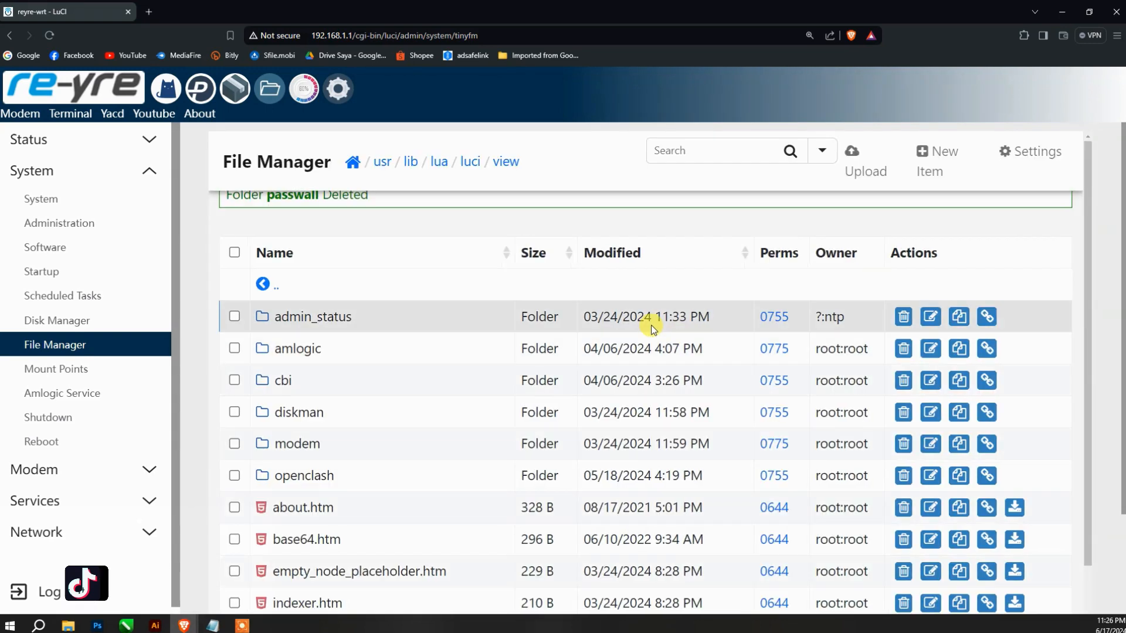
- Check the remaining entries in the view folder, go up to usr/lib/lua, and reopen its luci folder
scroll(303, 308, down, 4)
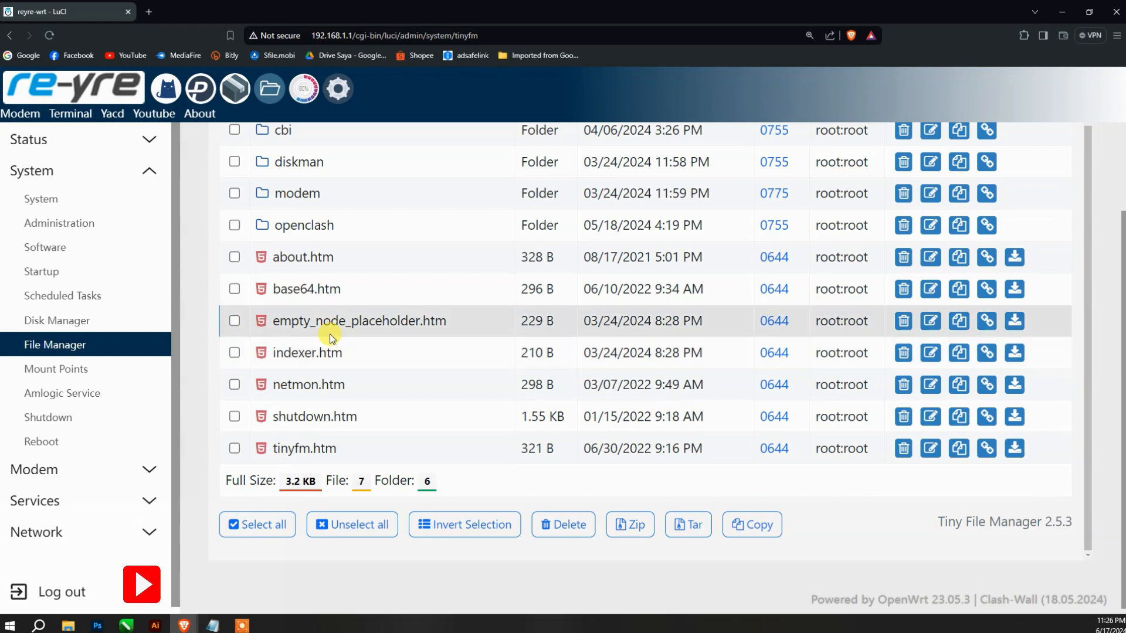
scroll(330, 339, up, 2)
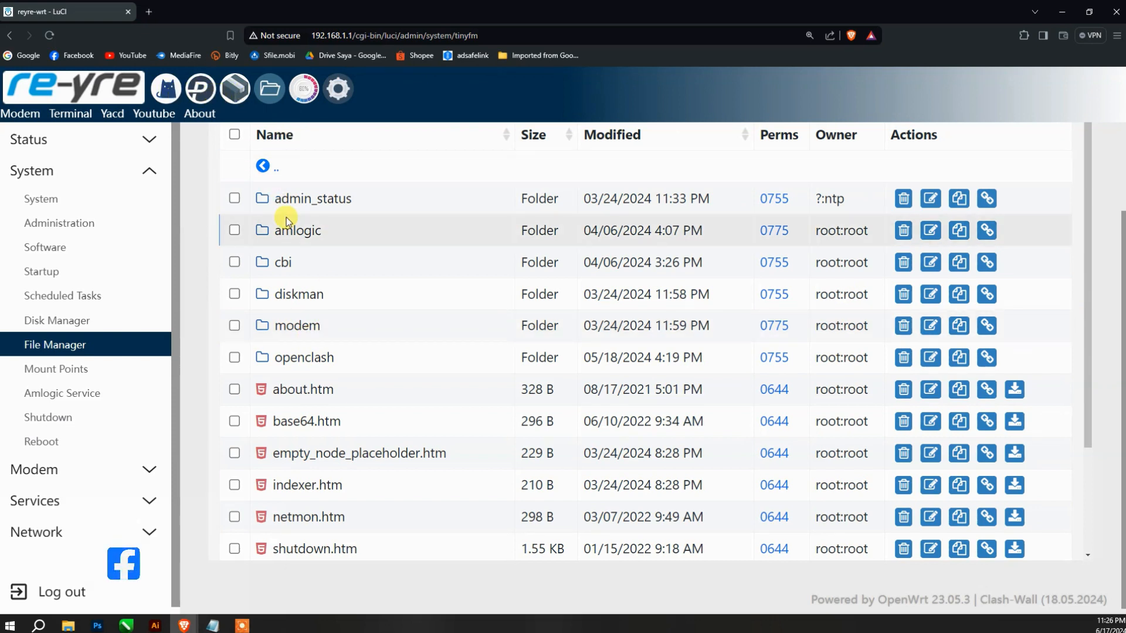
click(264, 164)
scroll(288, 222, up, 2)
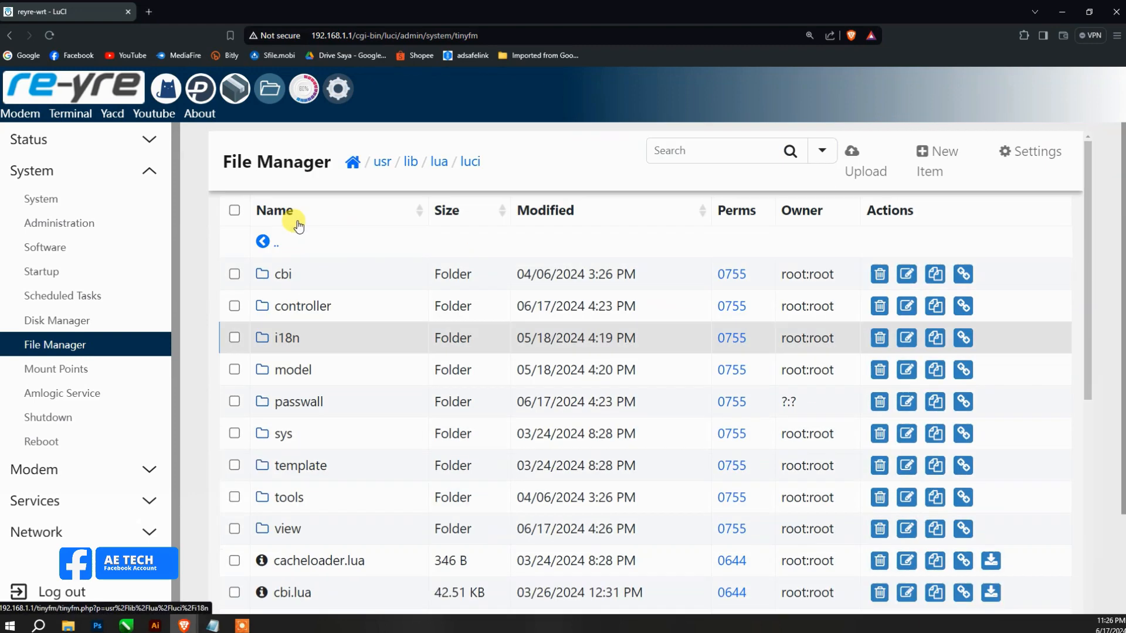
click(264, 241)
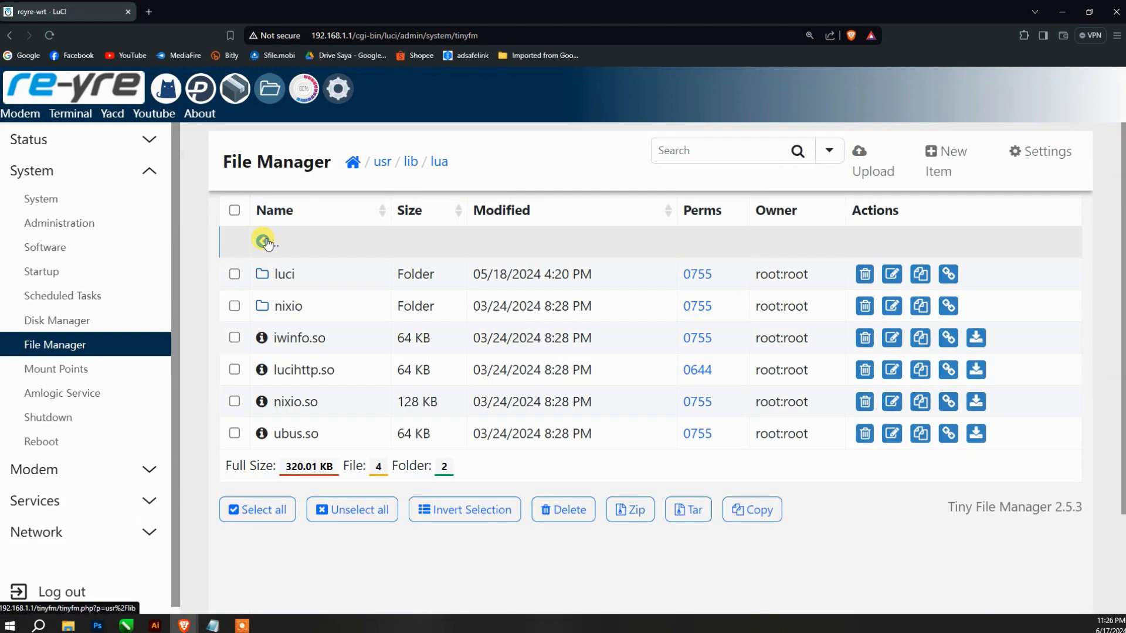
click(285, 275)
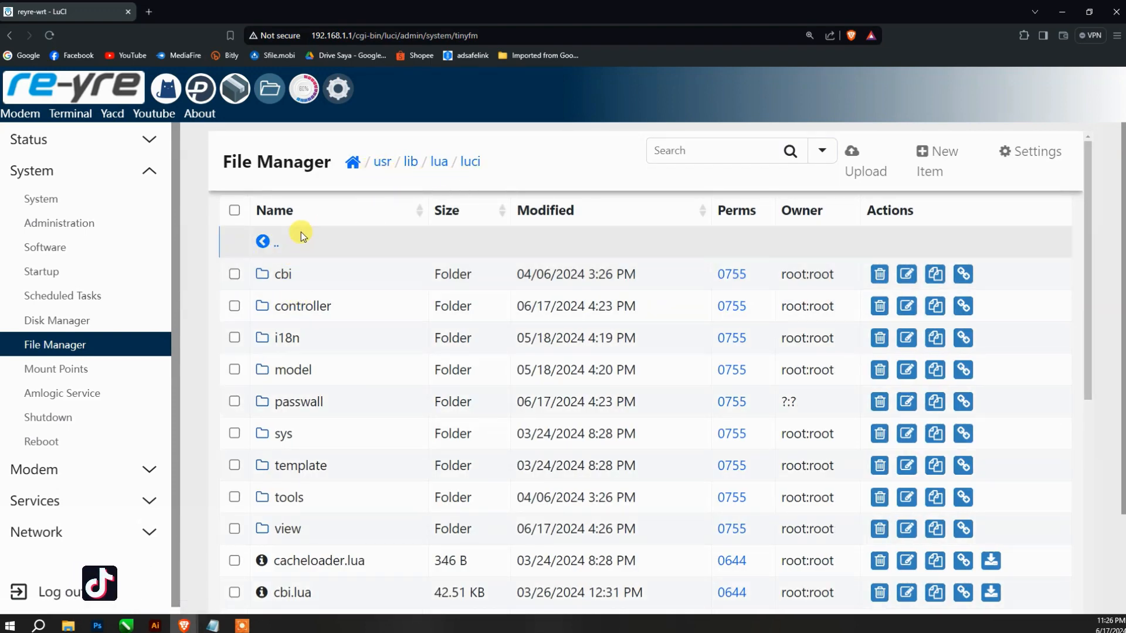
- Look through the controller folder and its modem subfolder for leftover app files, and return to usr/lib/lua/luci
click(283, 306)
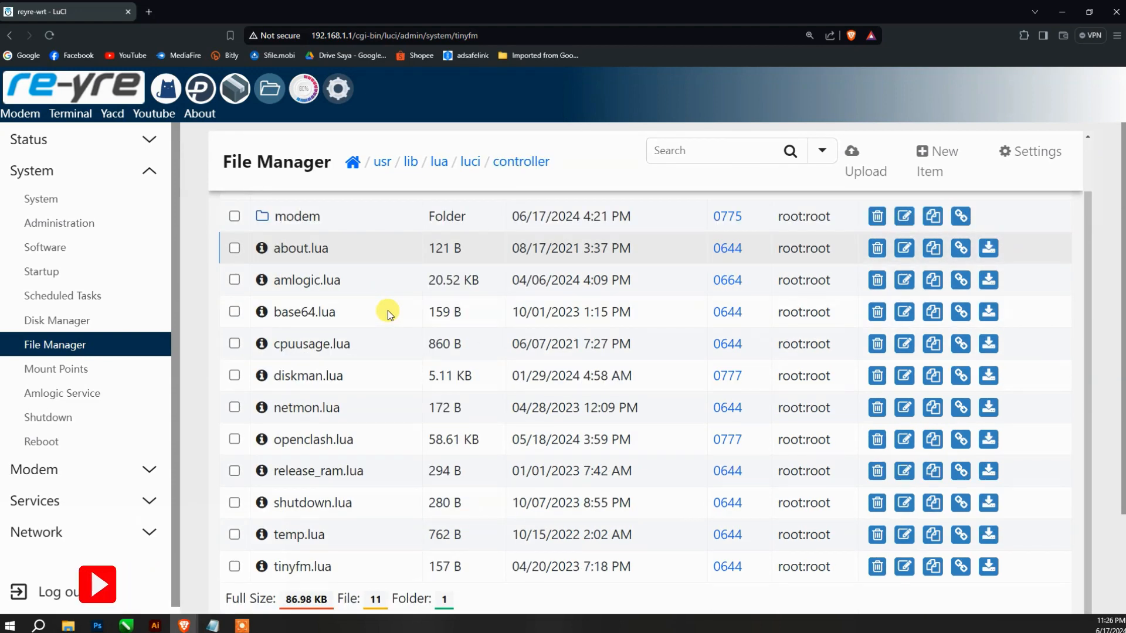
click(296, 274)
click(263, 241)
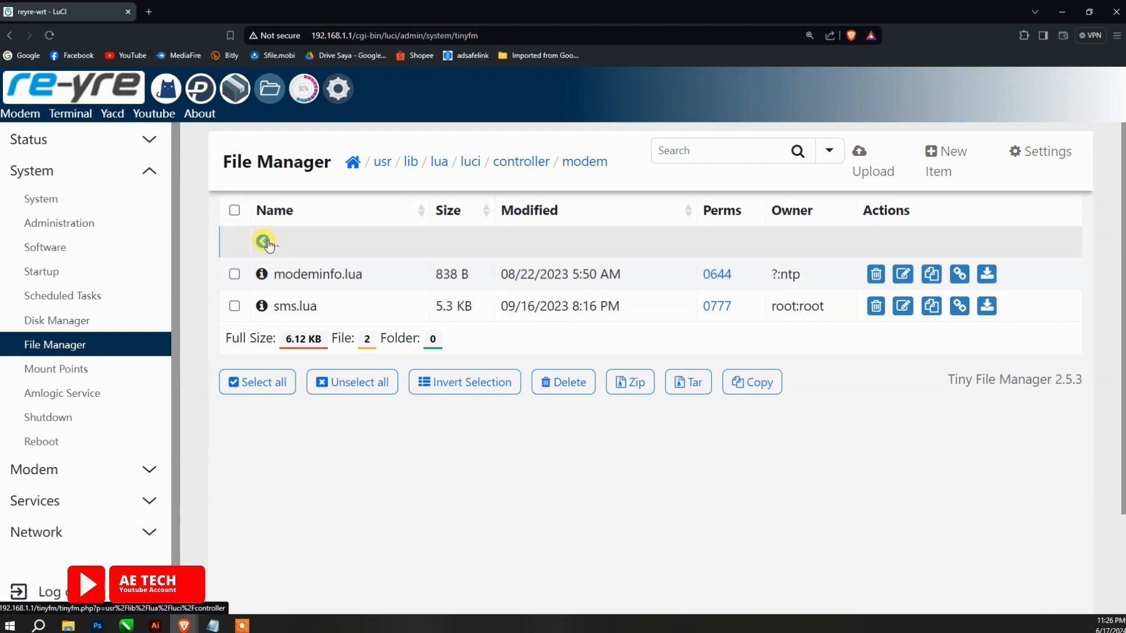
click(264, 242)
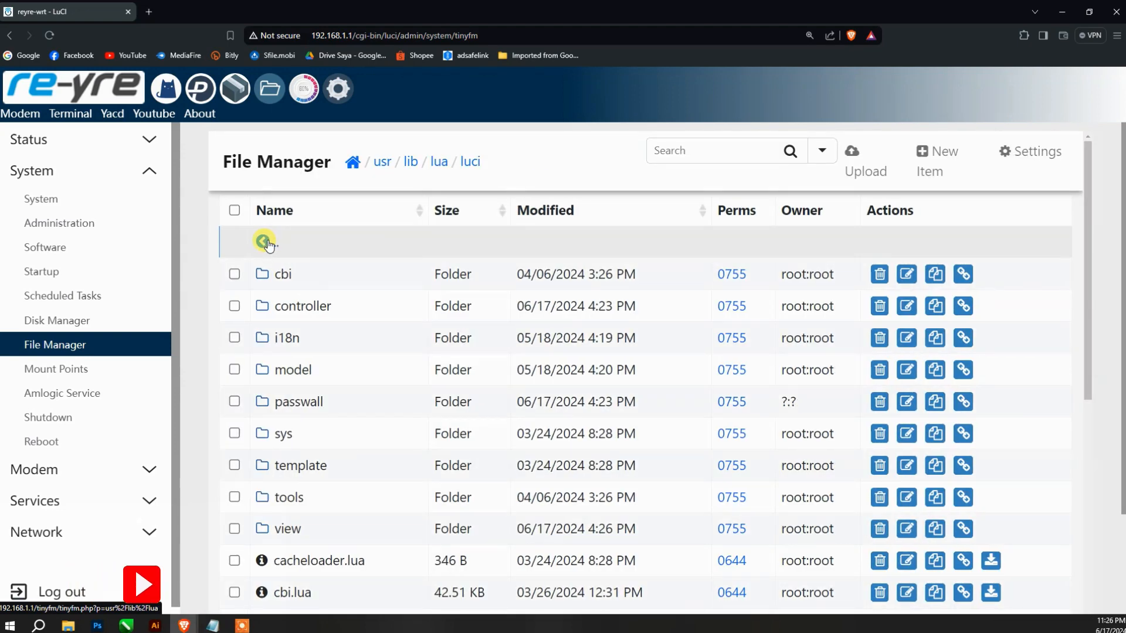
- Go up from usr/lib/lua/luci to usr/lib and examine its folders for leftovers of the removed apps
scroll(300, 281, down, 2)
scroll(300, 281, up, 3)
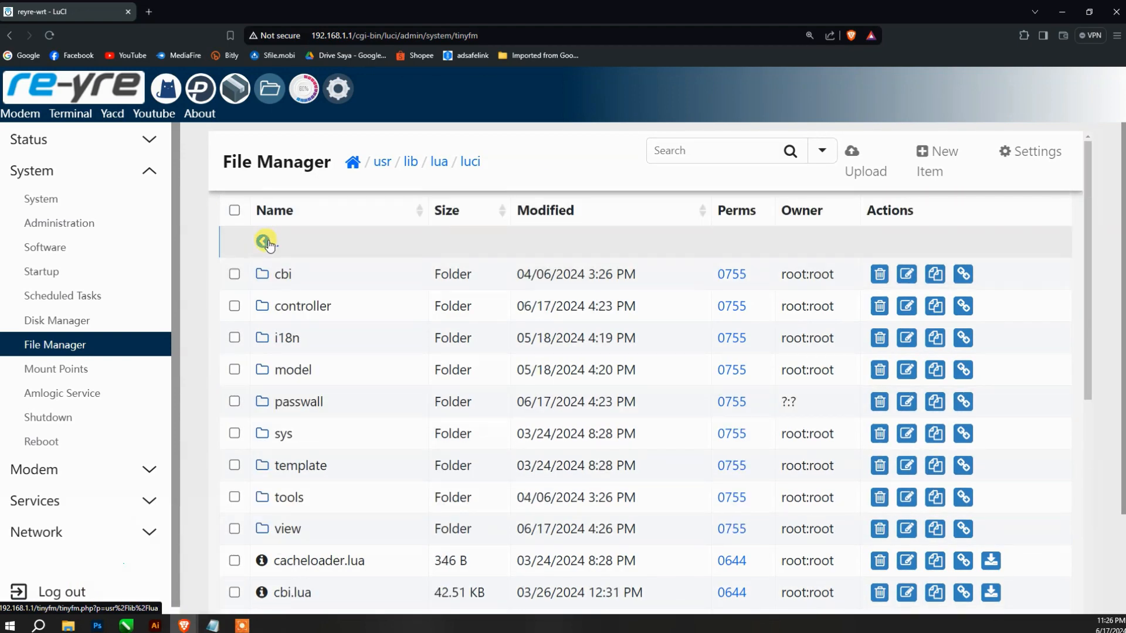
click(264, 242)
click(263, 243)
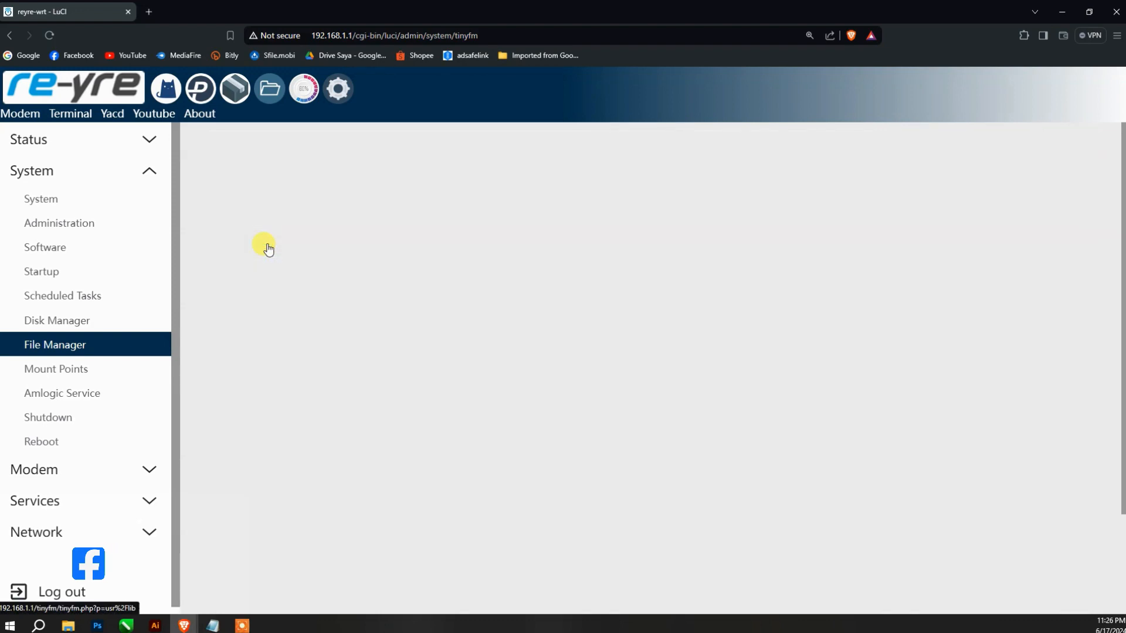
scroll(324, 304, down, 4)
scroll(325, 305, up, 4)
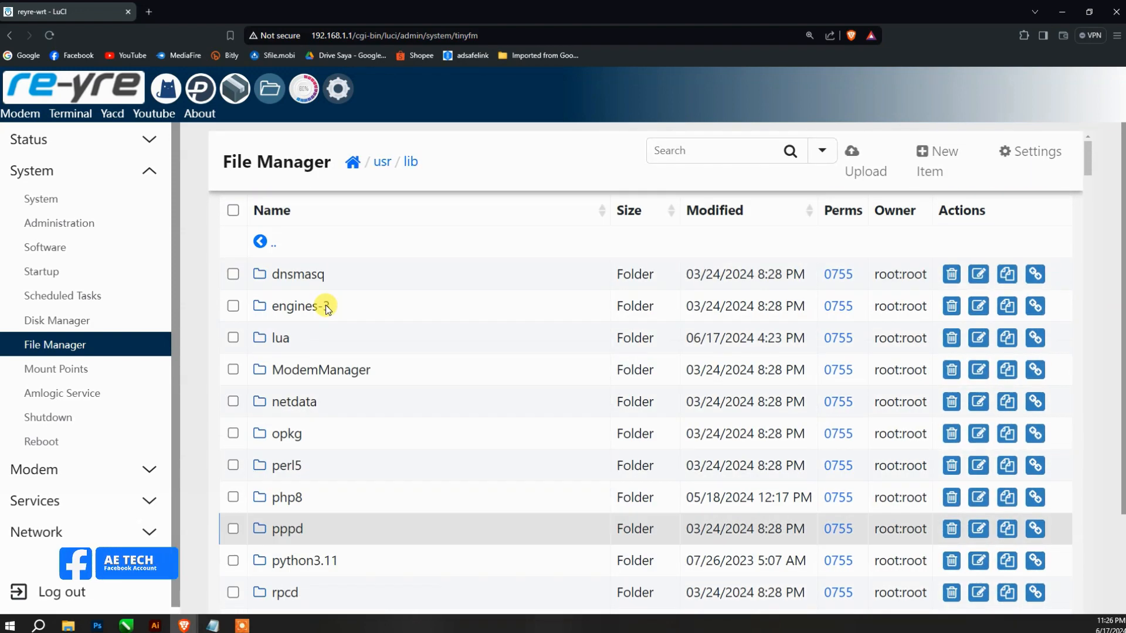
scroll(302, 319, down, 2)
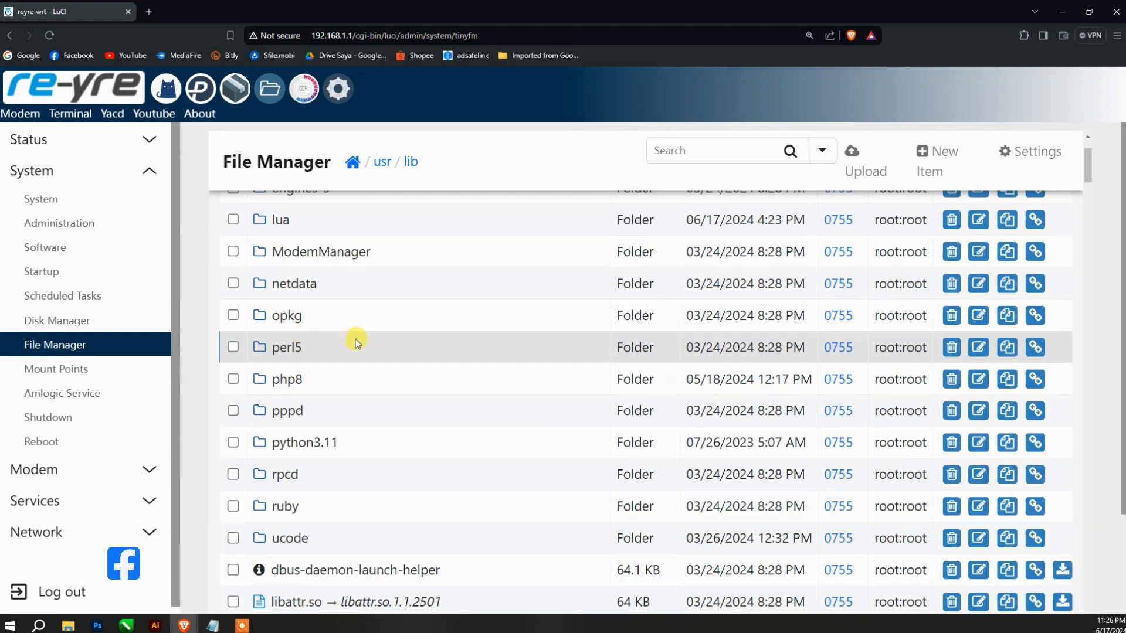
scroll(346, 329, up, 3)
- Navigate to usr/share/luci/menu.d and examine its JSON files for leftover app menu entries
click(265, 243)
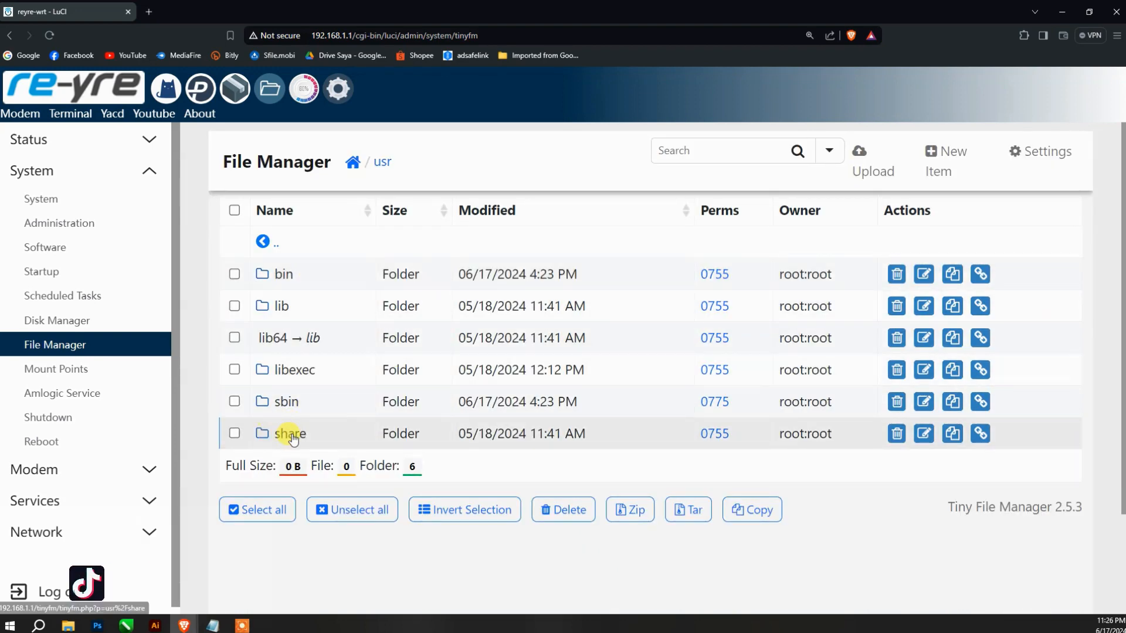
click(264, 435)
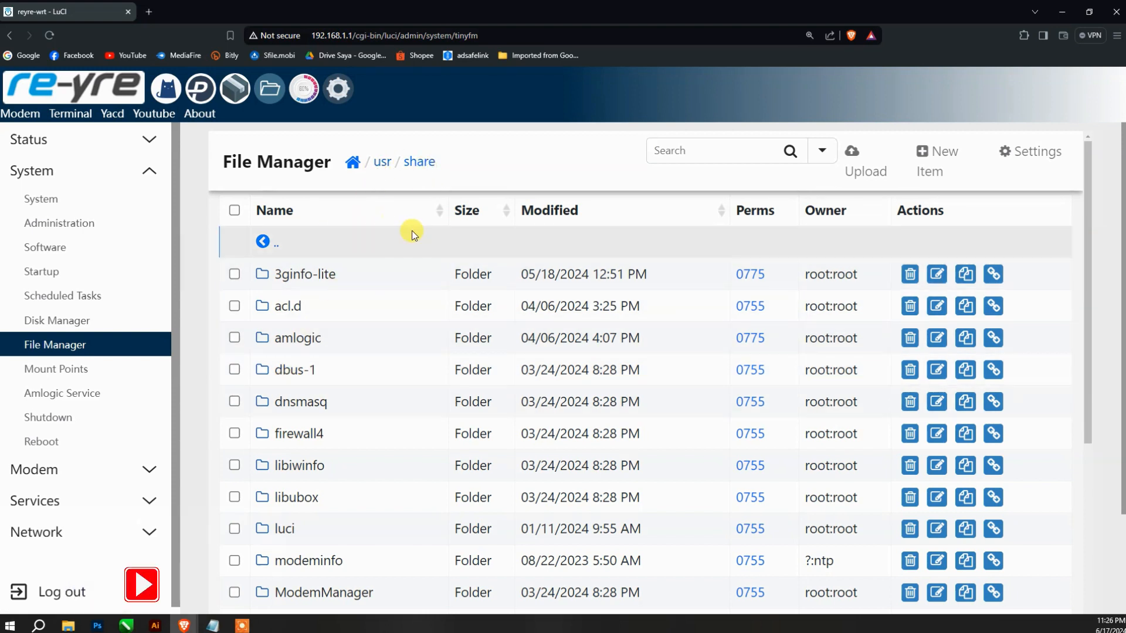
scroll(393, 304, down, 2)
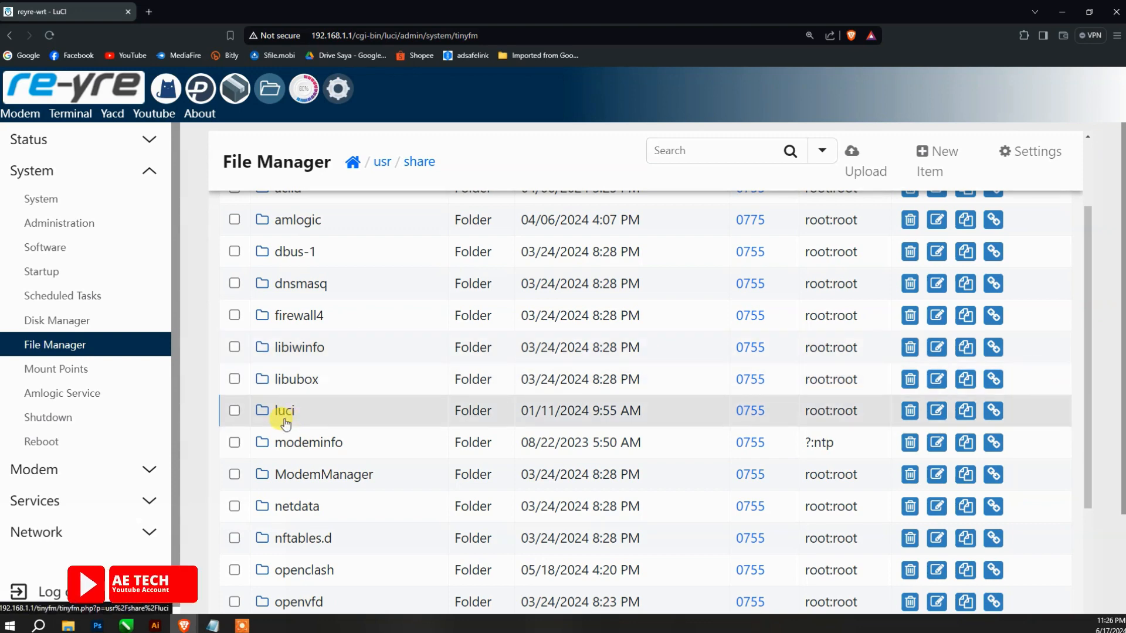
click(284, 411)
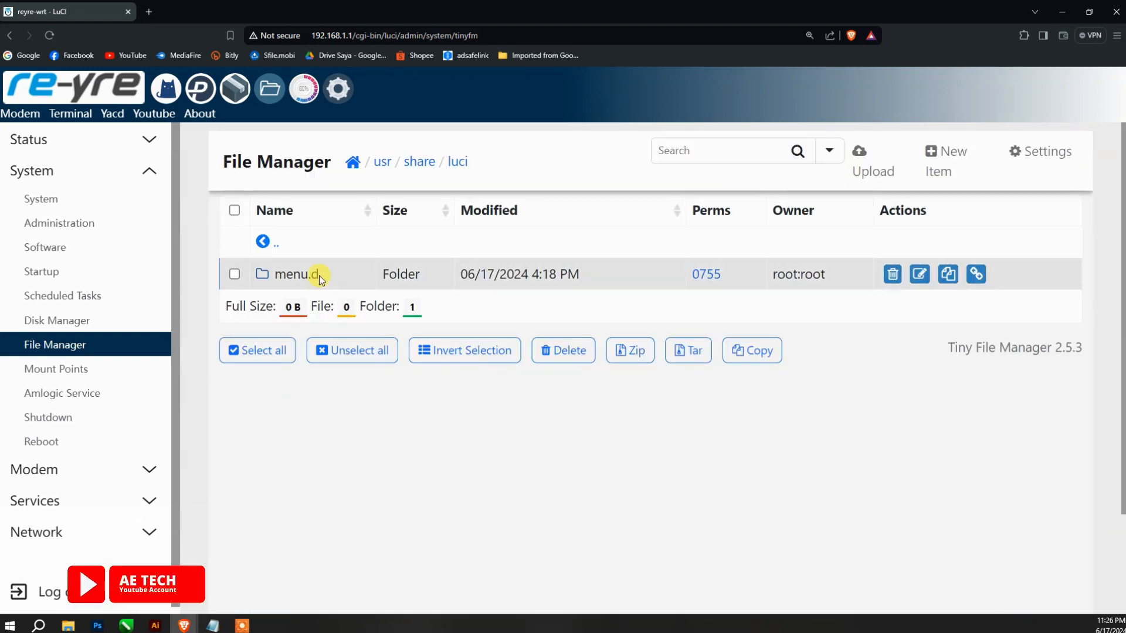
click(288, 275)
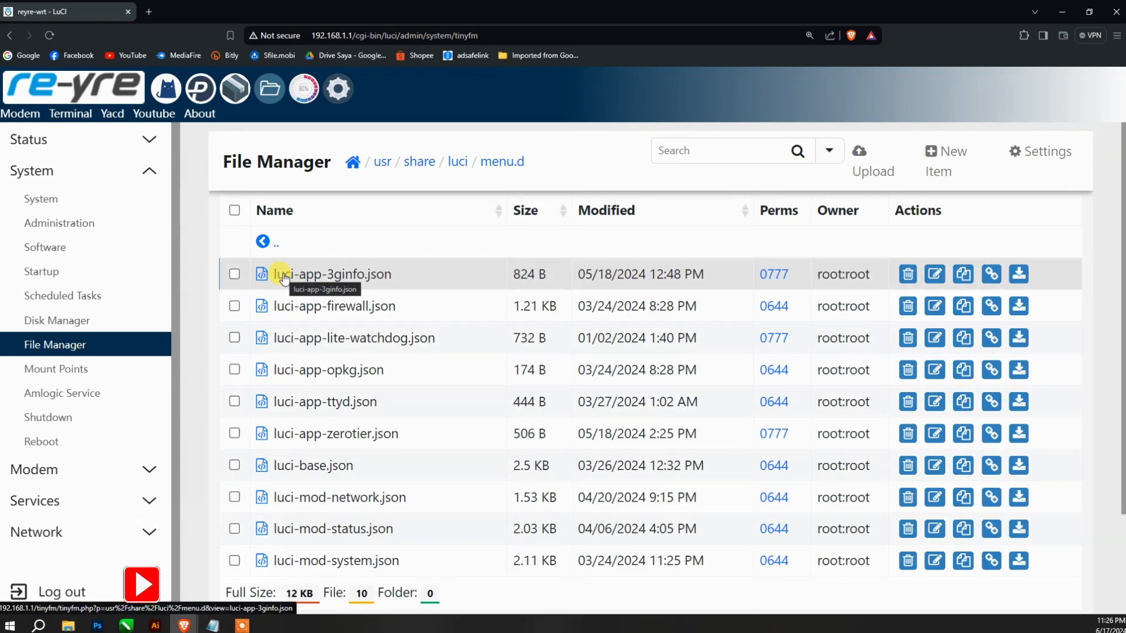
scroll(301, 330, down, 2)
scroll(298, 350, up, 2)
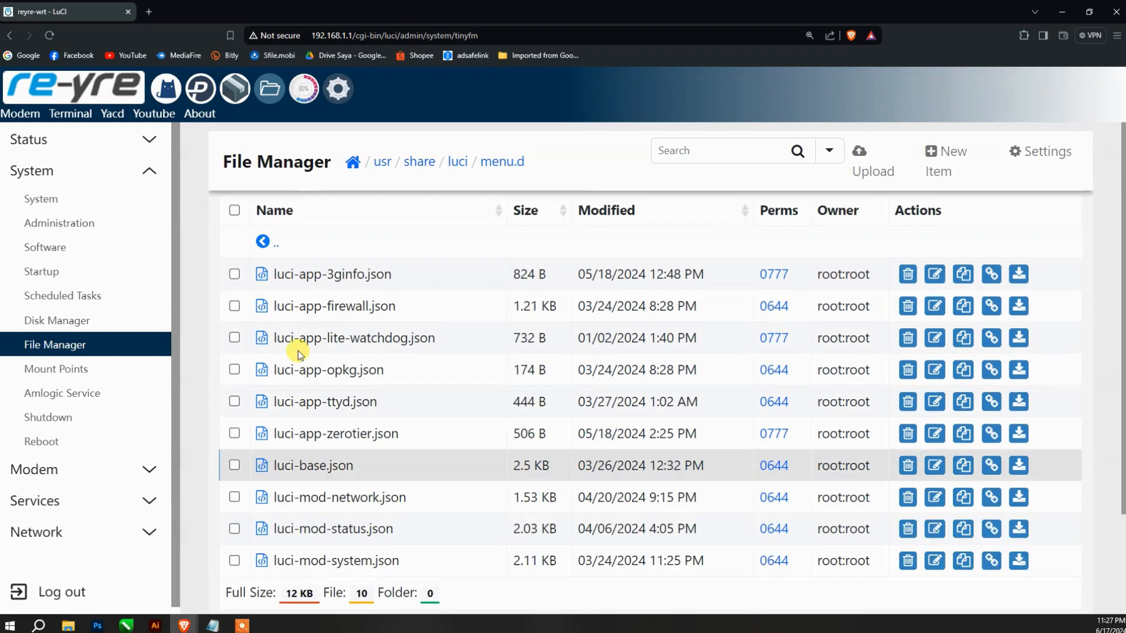
- Return to usr/share and look through its folder list for leftover app folders
click(266, 243)
click(267, 243)
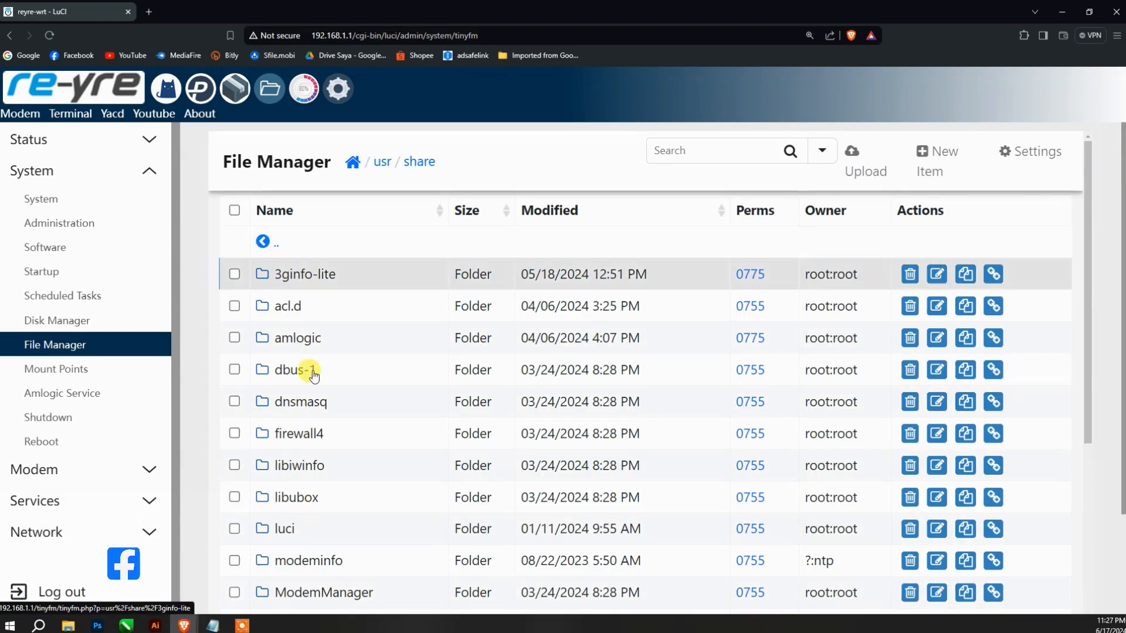
scroll(309, 412, down, 6)
scroll(329, 417, down, 2)
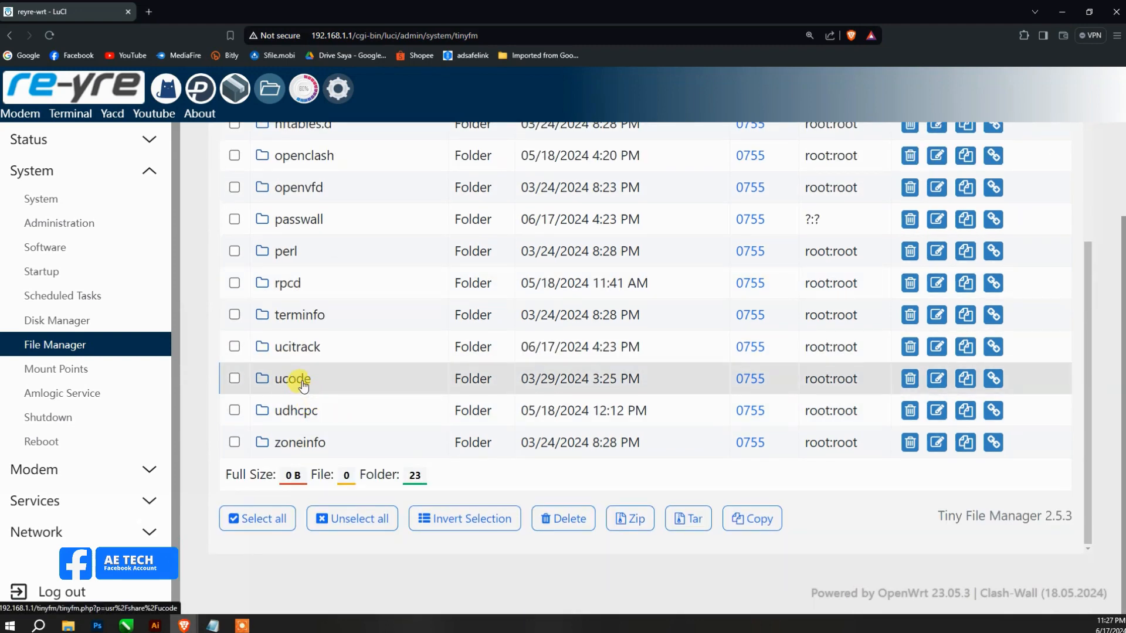
scroll(252, 226, up, 7)
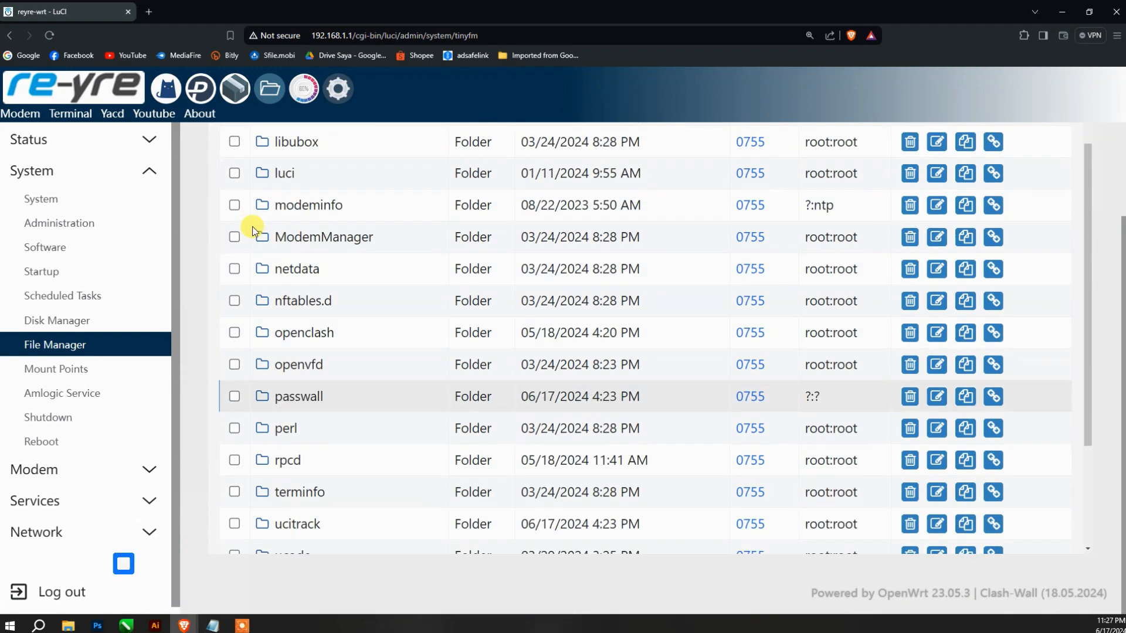
scroll(393, 185, up, 2)
- Delete the perl folder from usr/share and confirm the deletion
scroll(381, 222, down, 8)
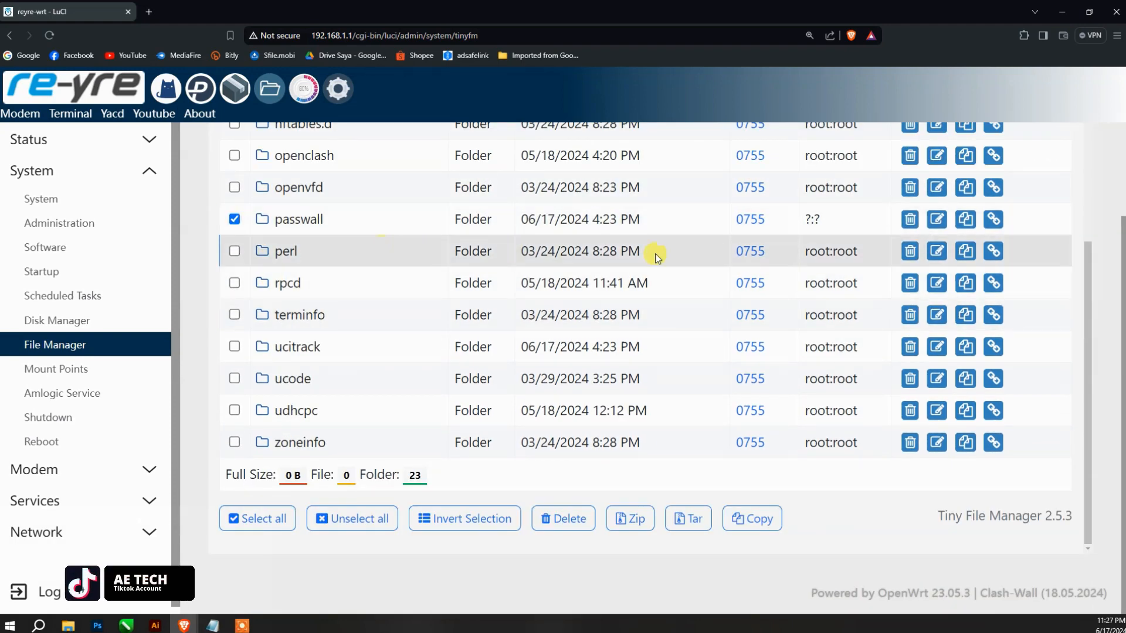
click(909, 255)
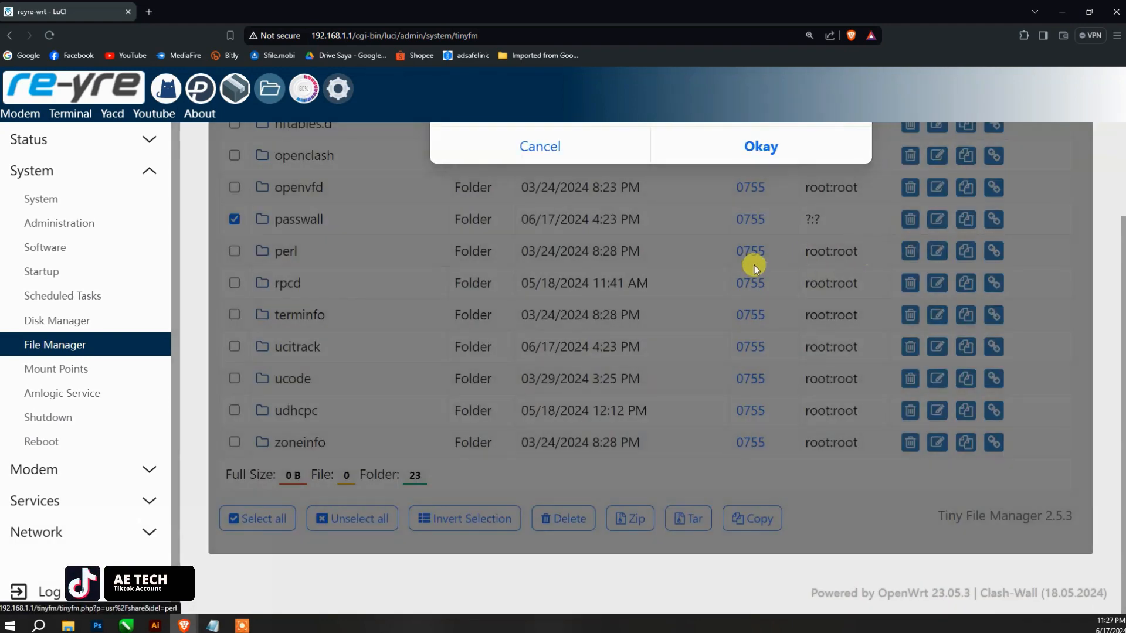
click(738, 145)
- Find the passwall folder in usr/share, delete it, and confirm the deletion
scroll(376, 375, down, 4)
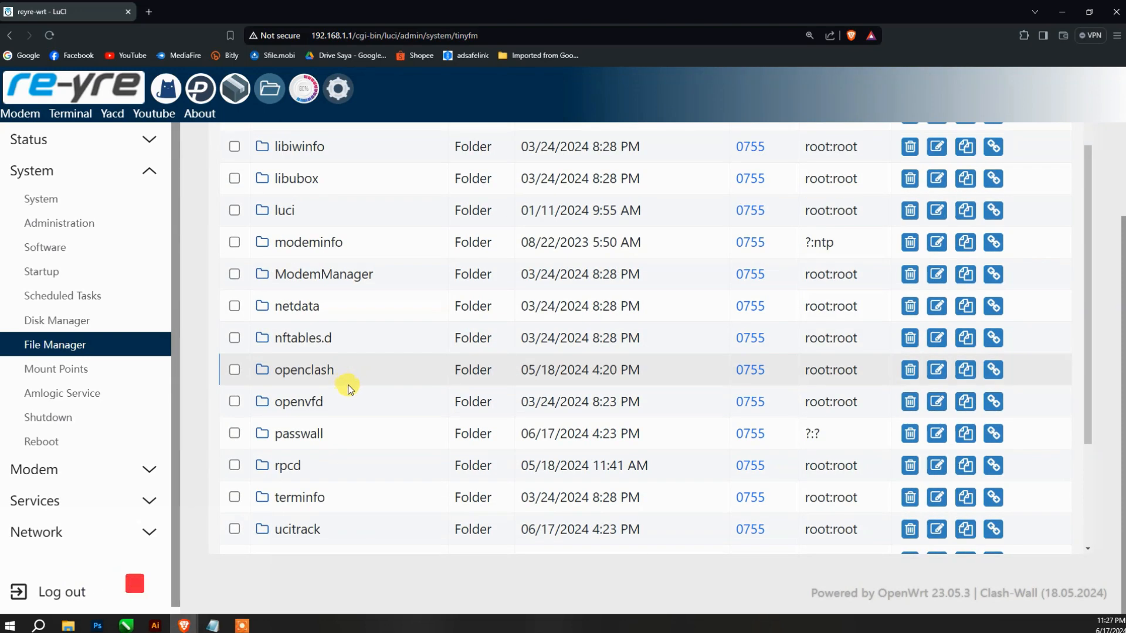
scroll(286, 422, down, 3)
scroll(287, 432, up, 1)
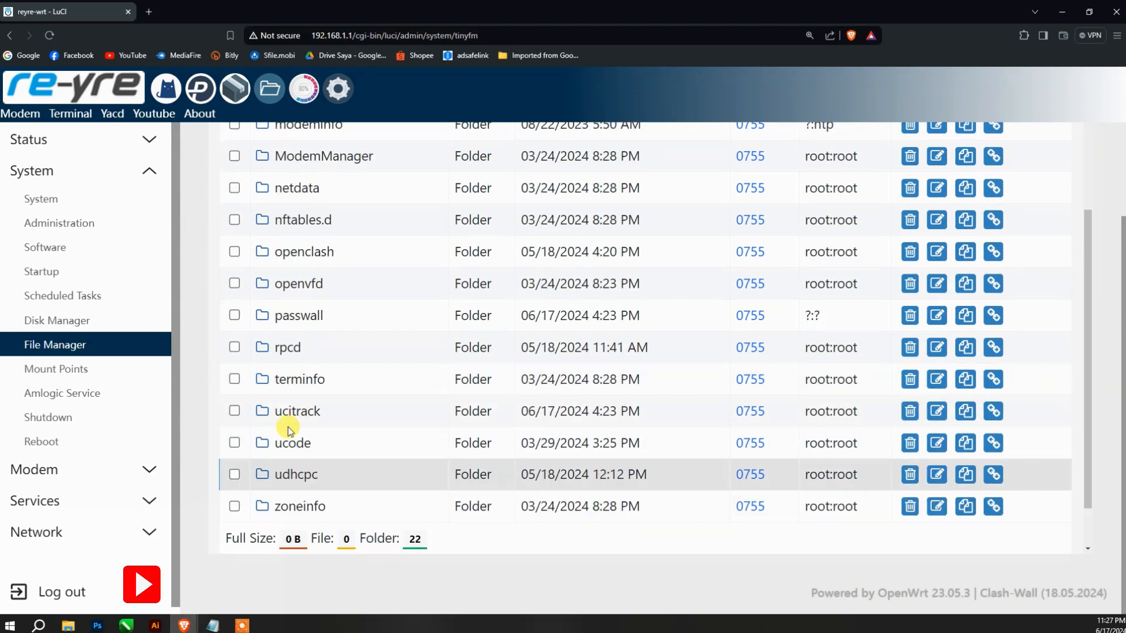
click(235, 315)
click(908, 315)
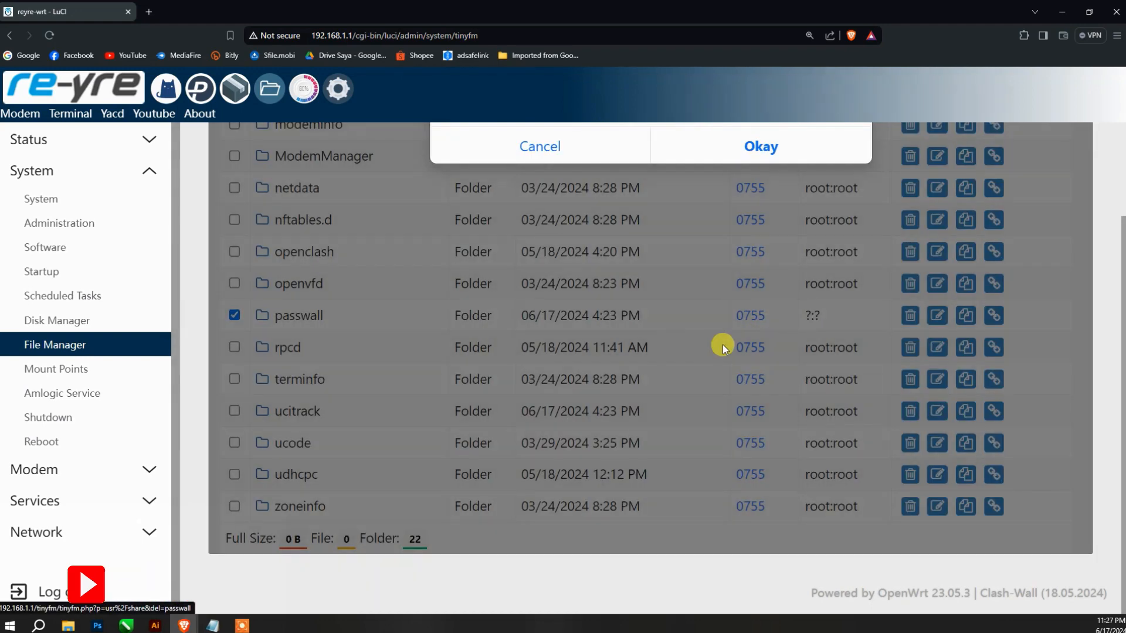
click(757, 147)
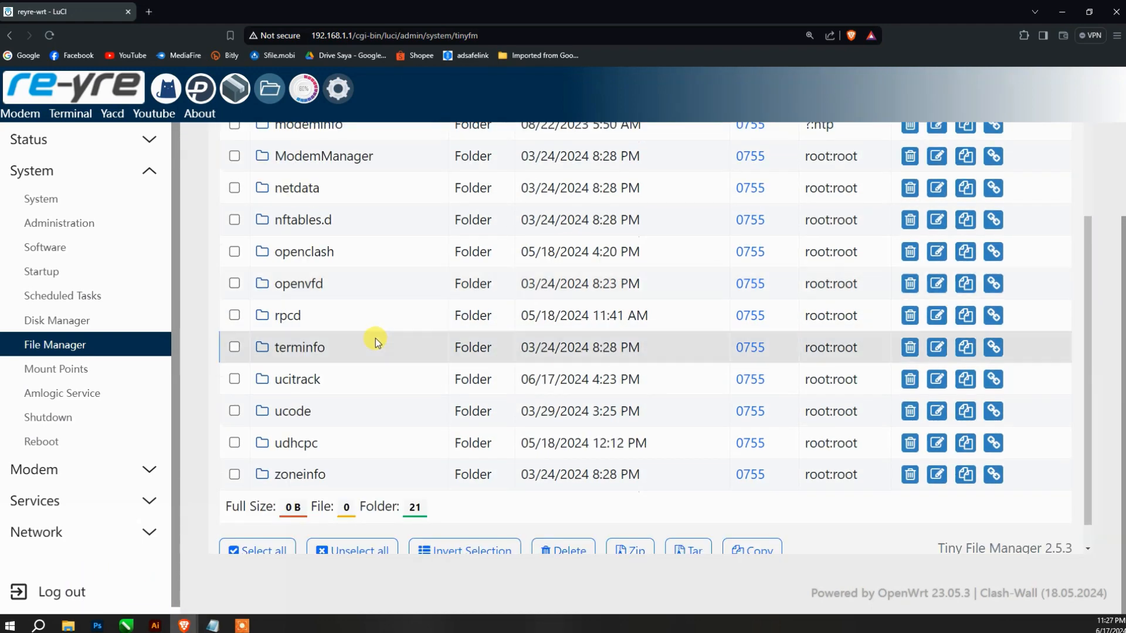
- Look inside the ucode folder, return to usr/share, and check the remaining folders
click(293, 411)
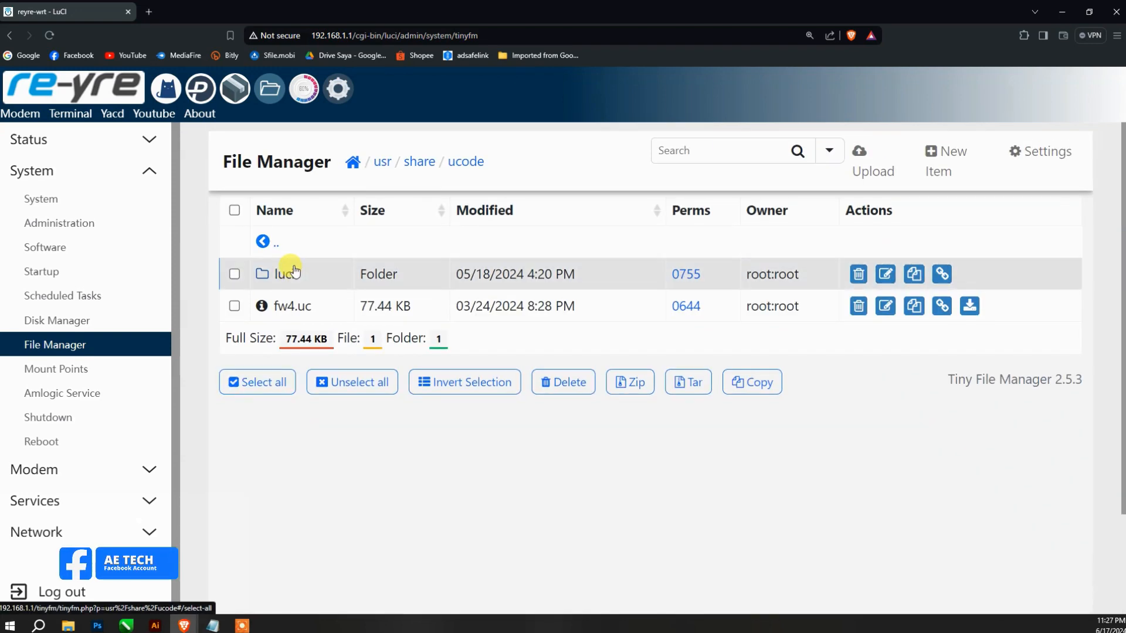
click(262, 241)
scroll(318, 329, down, 5)
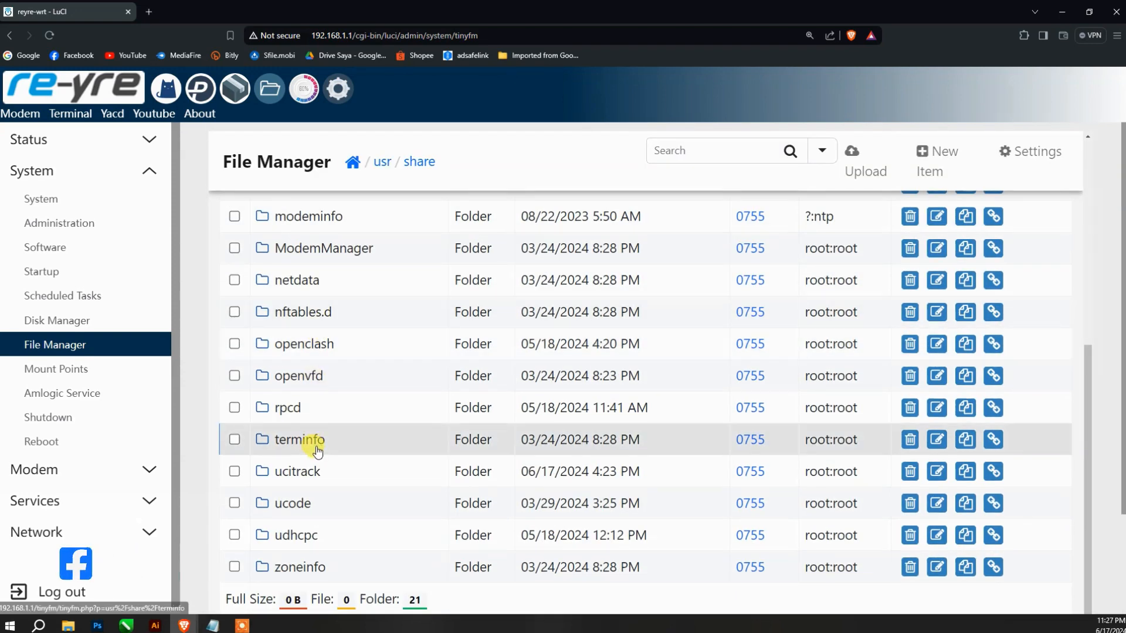
scroll(286, 511, down, 1)
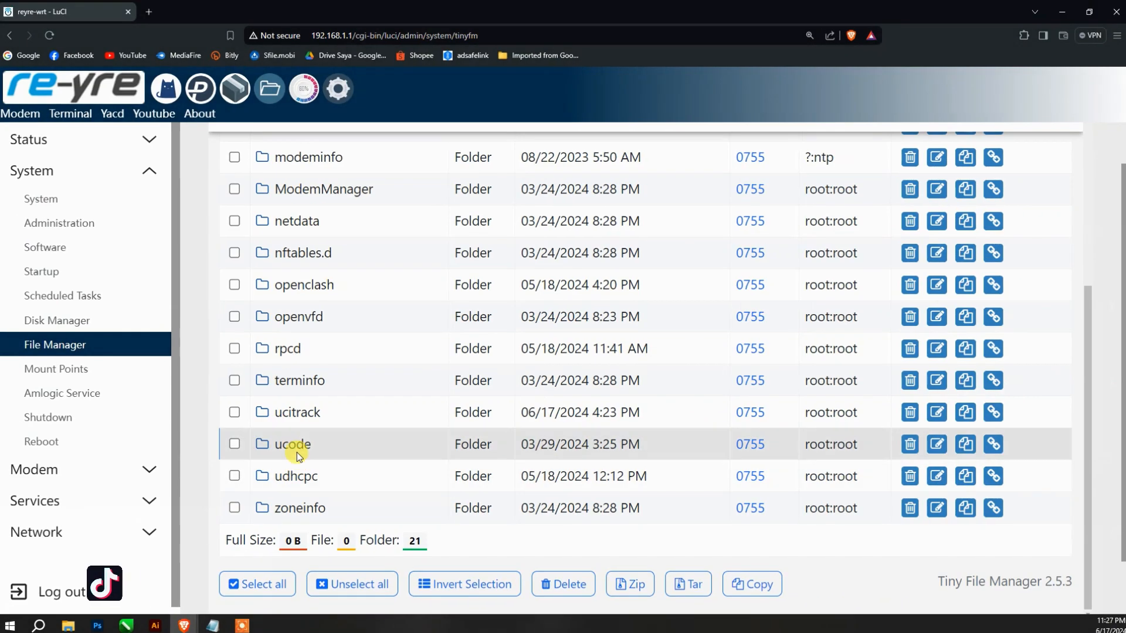
- Browse from usr/share through ucode, luci, template and themes into the material theme folder
click(297, 447)
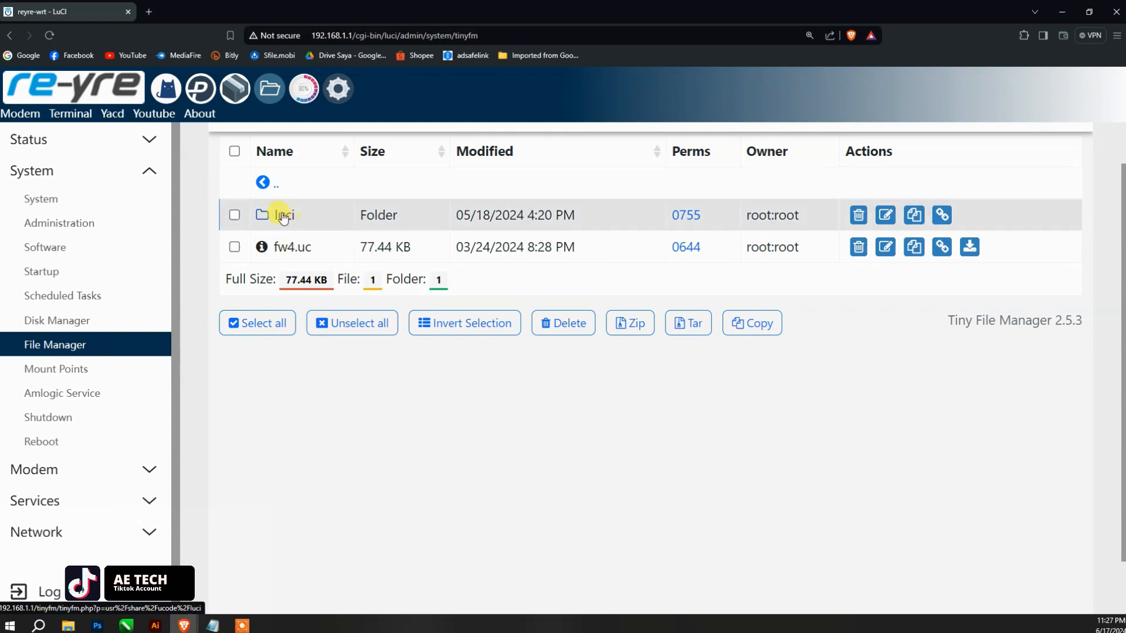
scroll(281, 224, up, 1)
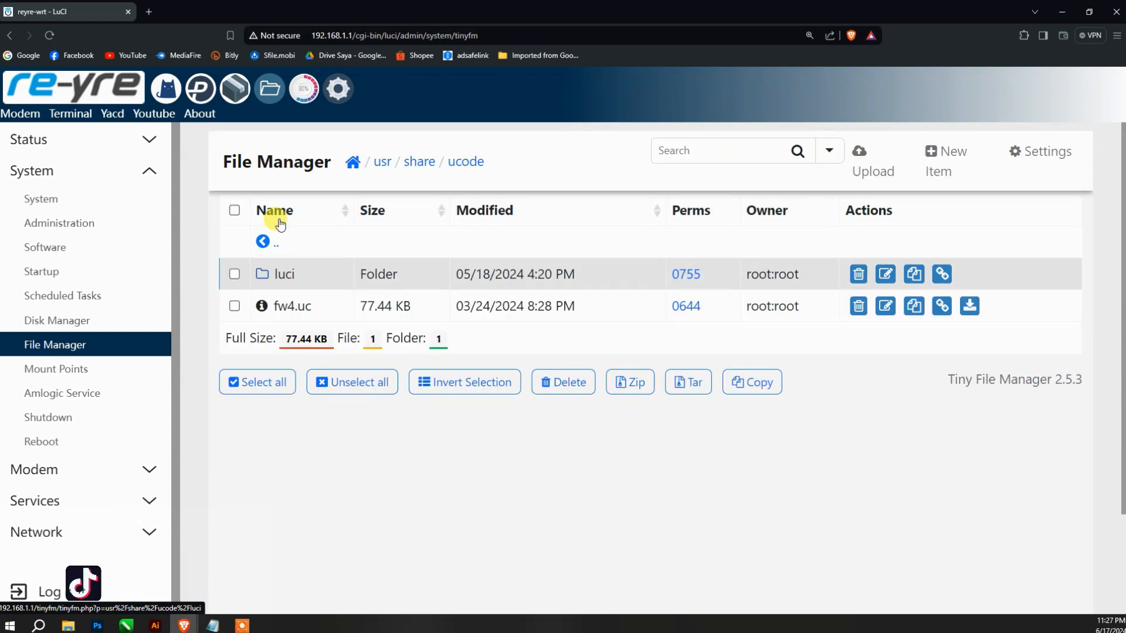
click(281, 274)
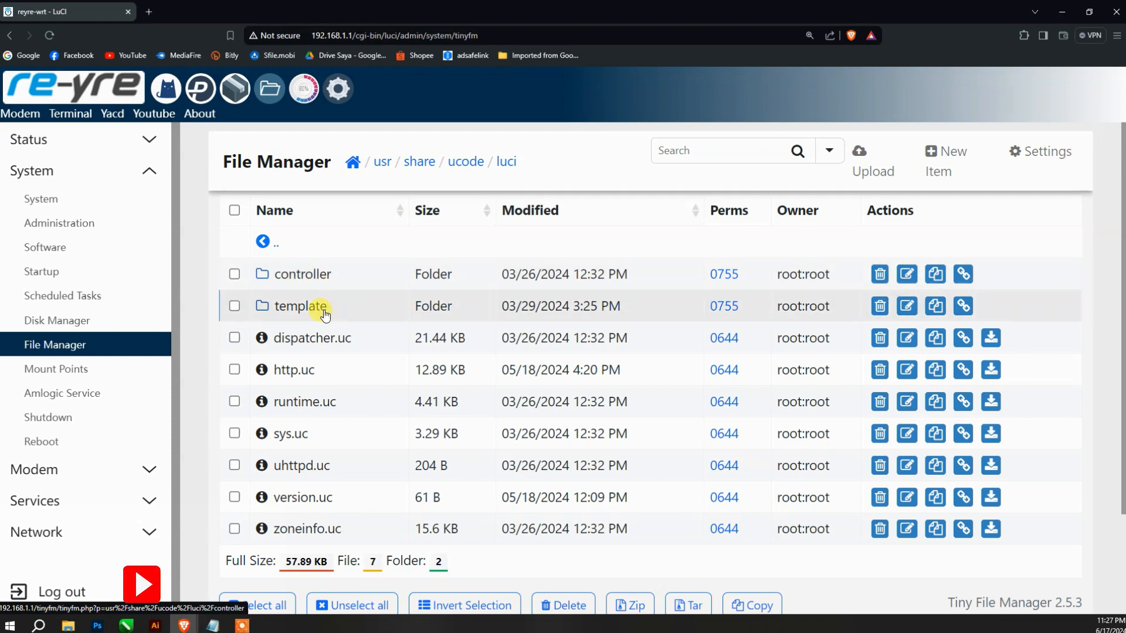
click(301, 306)
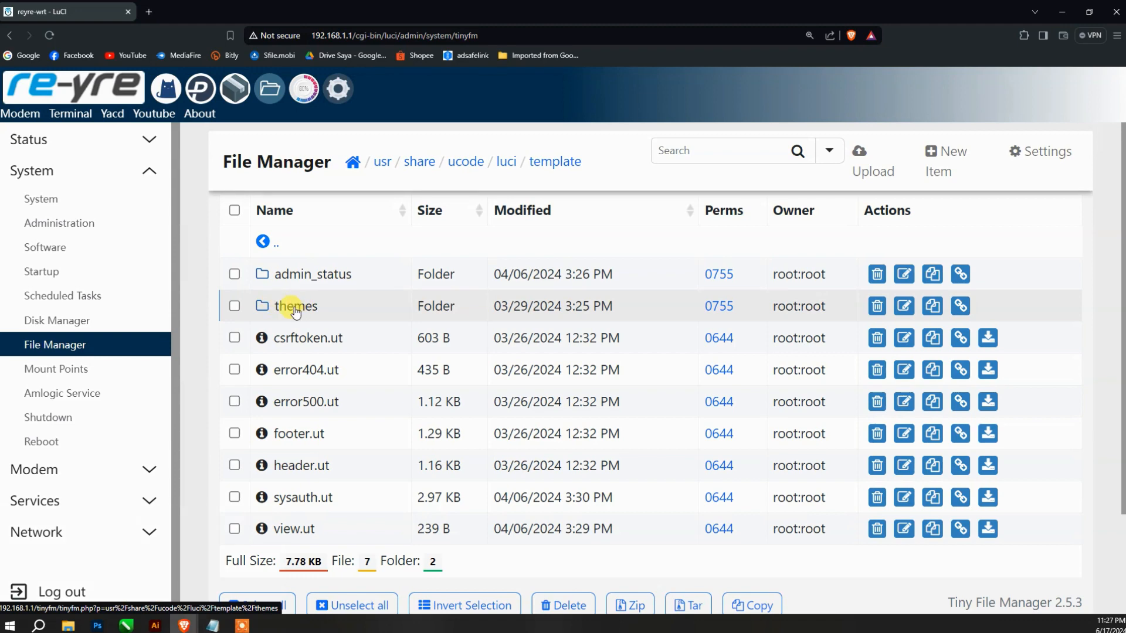
click(296, 310)
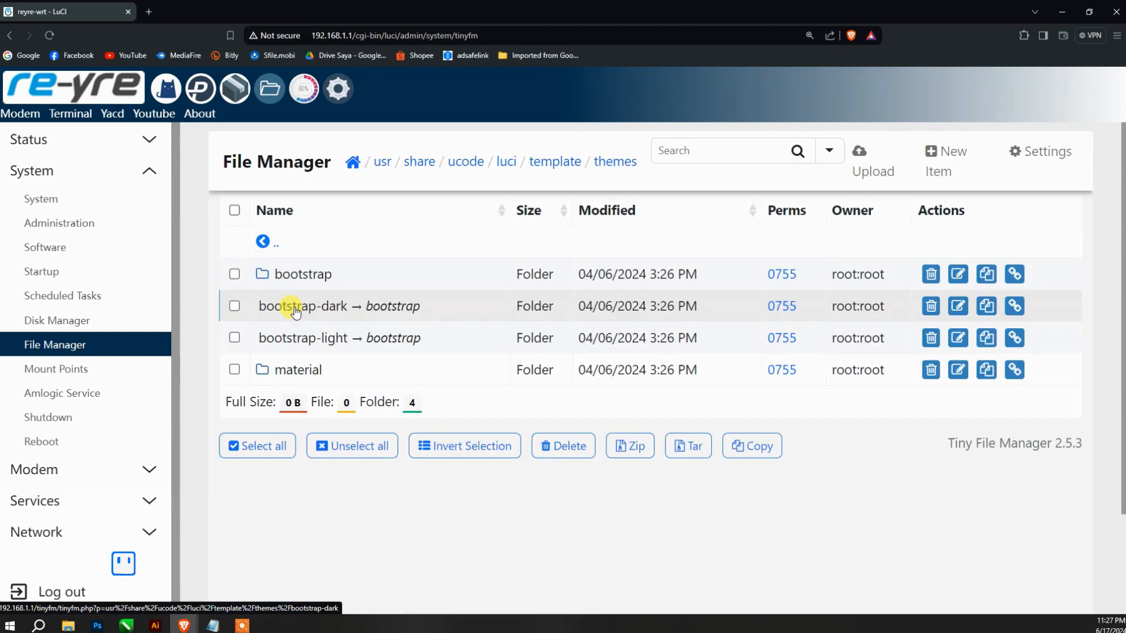
click(303, 371)
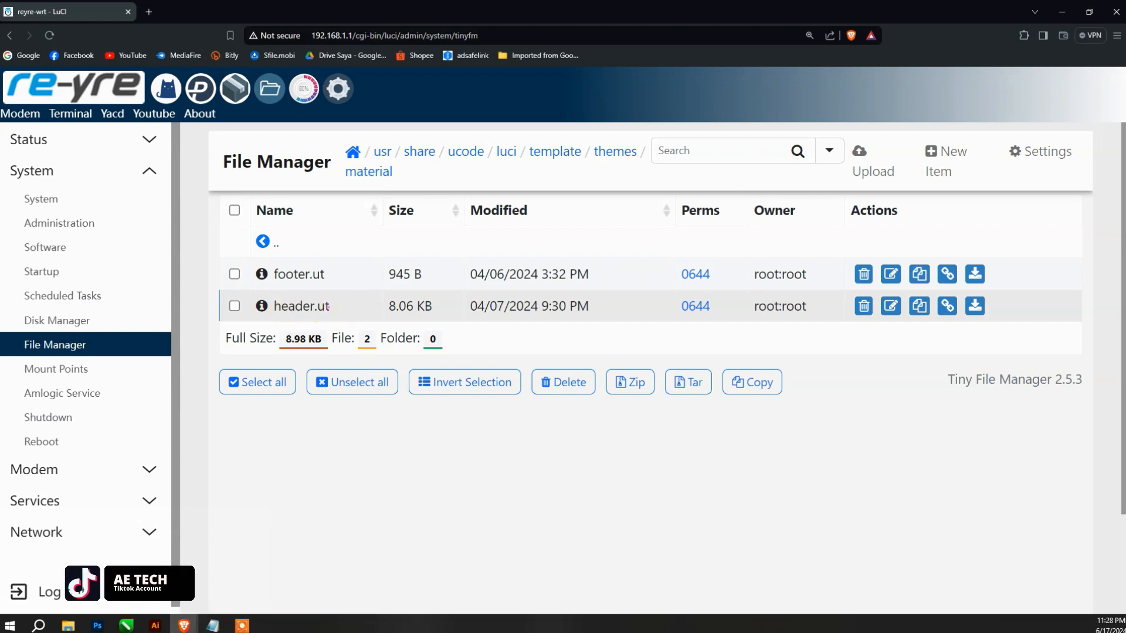
- Open the material theme's header.ut file and load it in the Advanced Editor
mouse_move(263, 294)
mouse_down()
mouse_move(330, 303)
mouse_move(407, 264)
mouse_move(385, 298)
mouse_up()
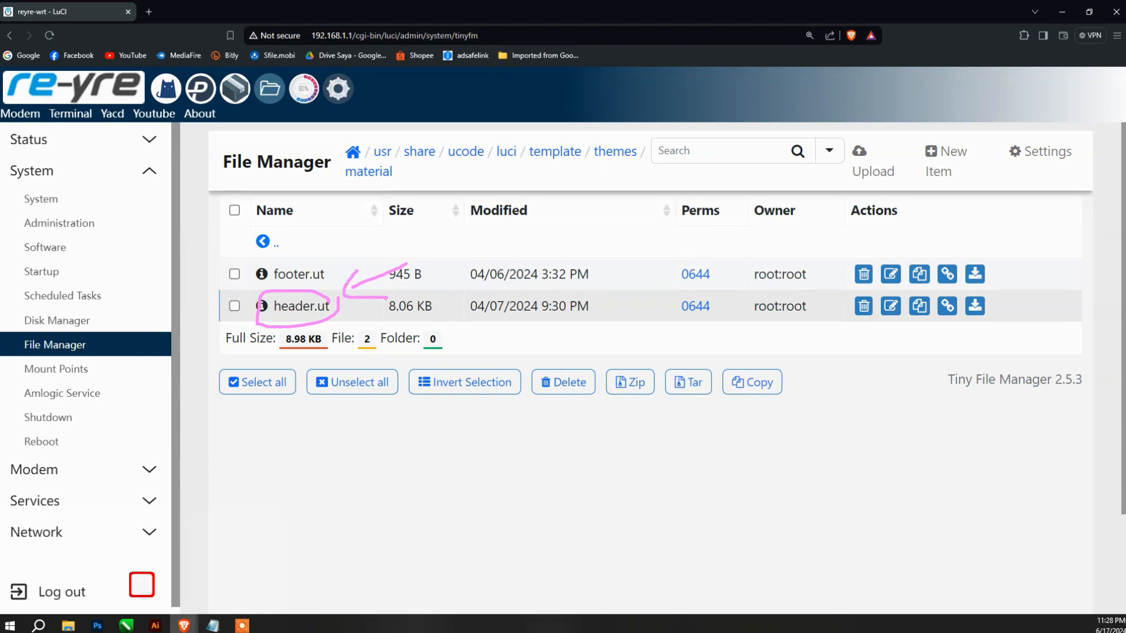
click(305, 305)
scroll(459, 332, down, 2)
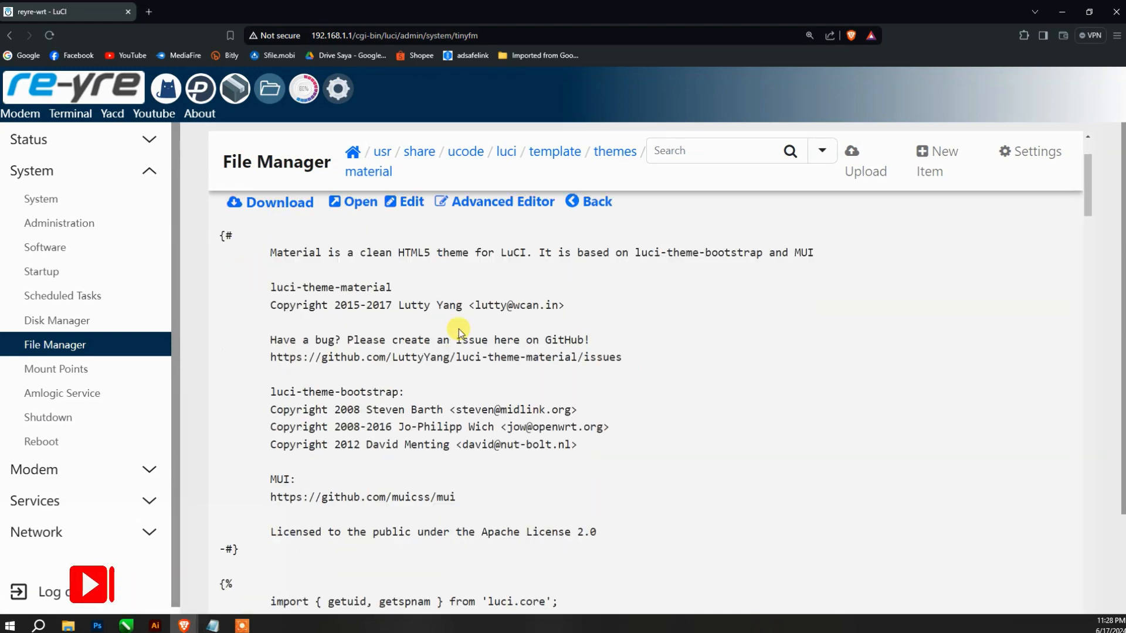
scroll(459, 331, up, 2)
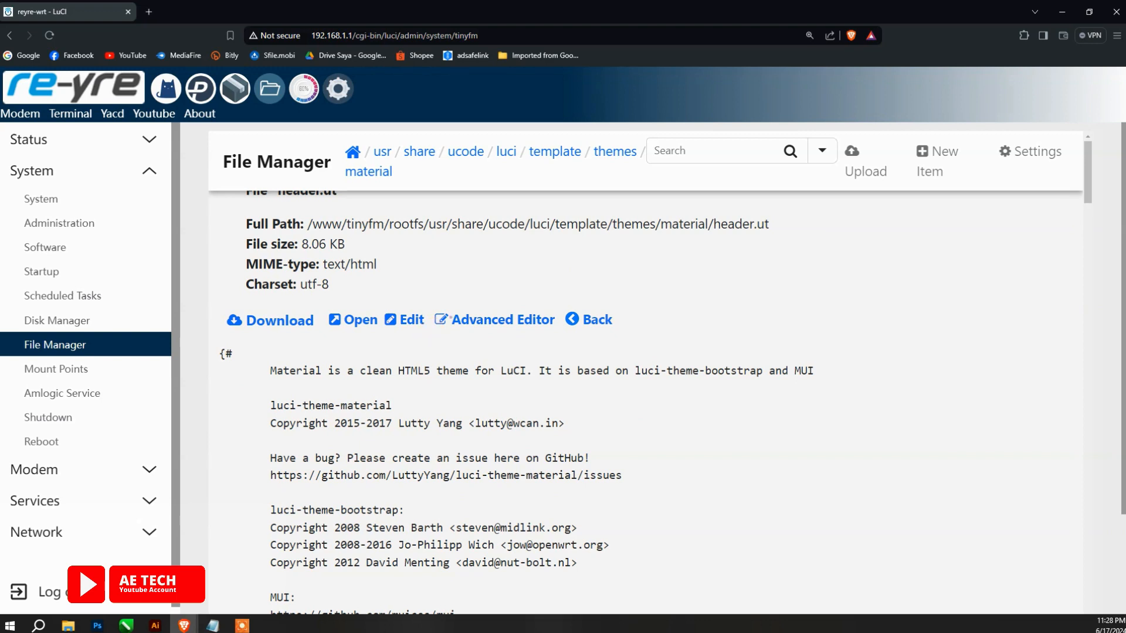
drag(391, 332, 551, 332)
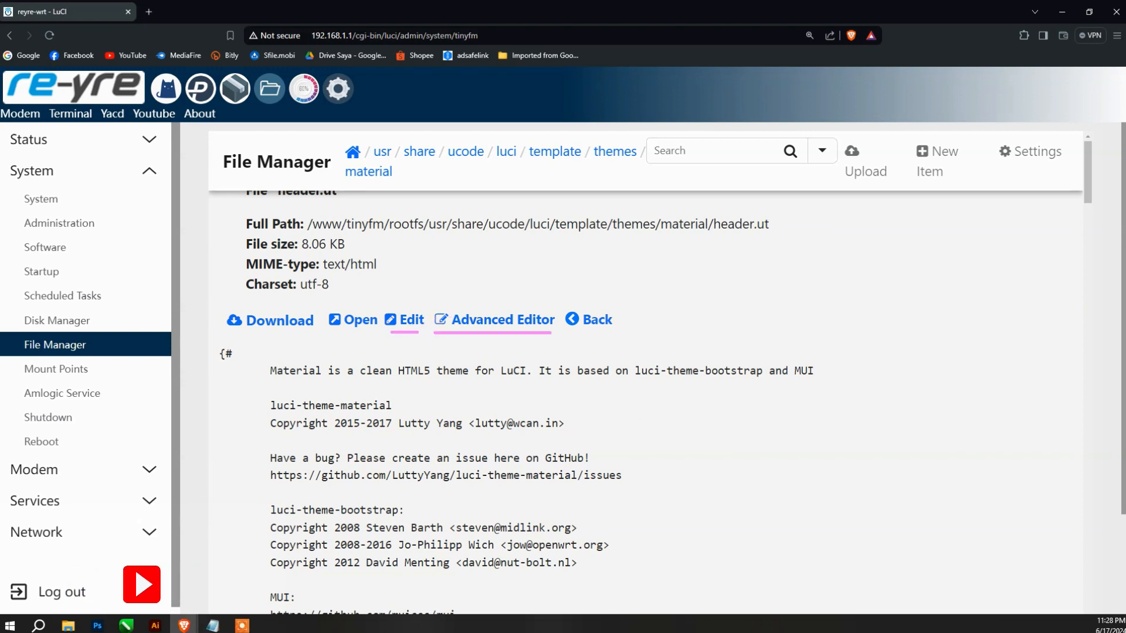
click(575, 319)
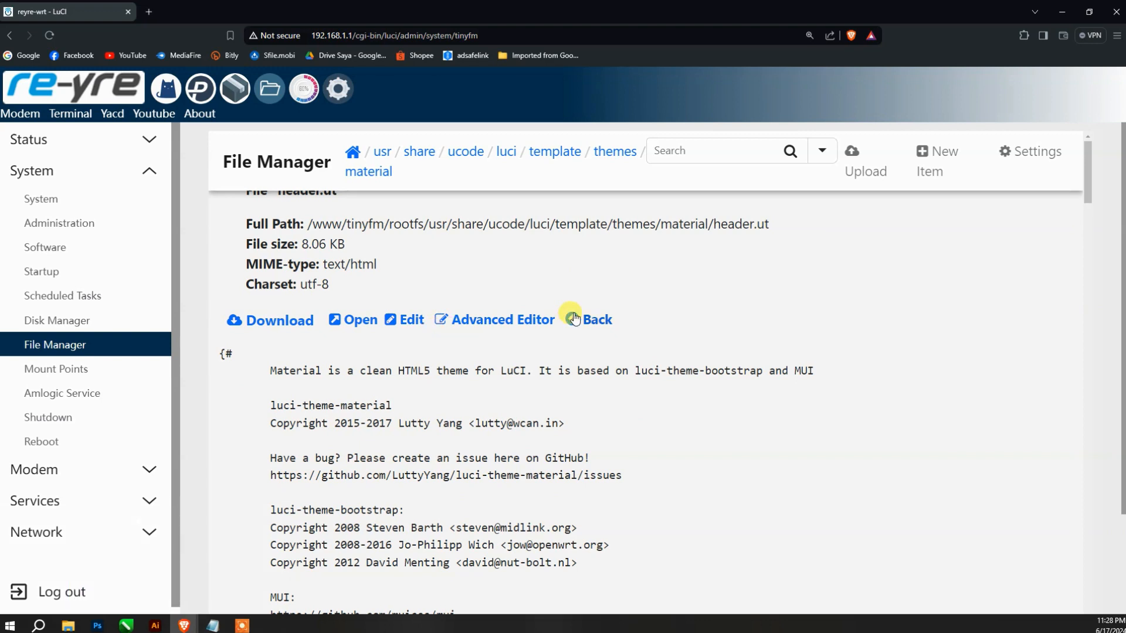
click(520, 322)
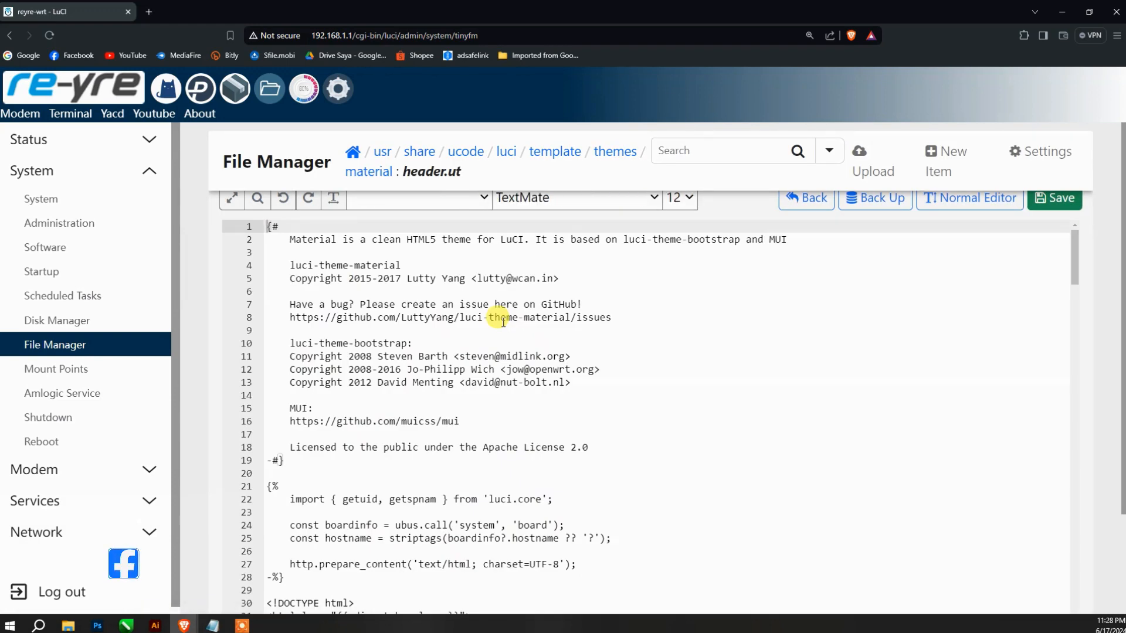
- Examine the header icon links in header.ut and locate the passwall and homeproxy entries
scroll(503, 322, down, 8)
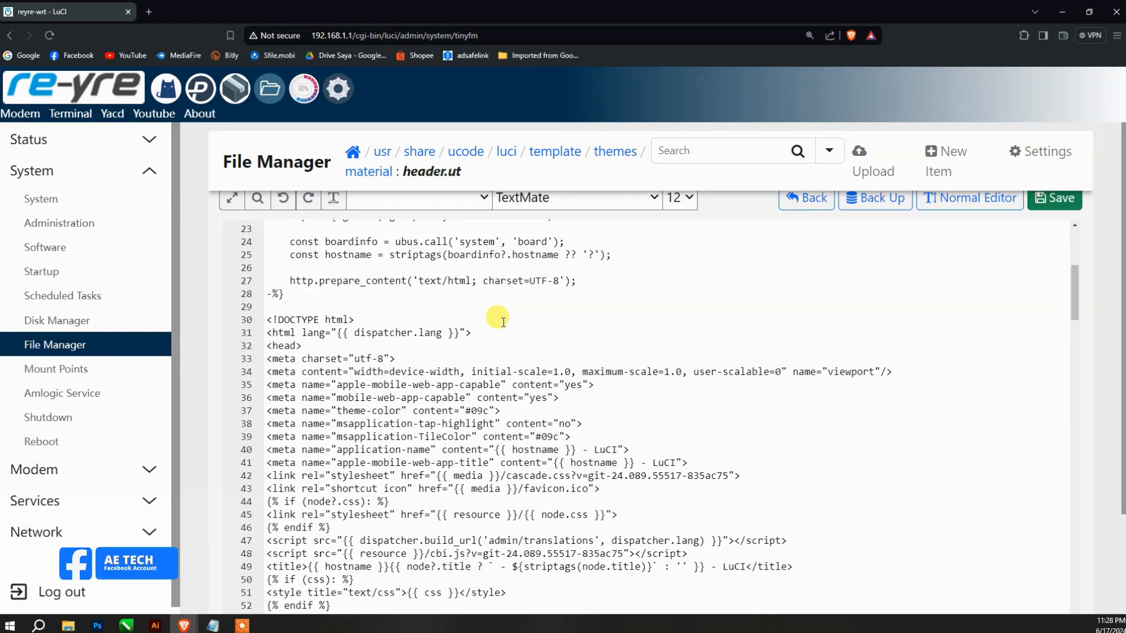
scroll(503, 322, down, 3)
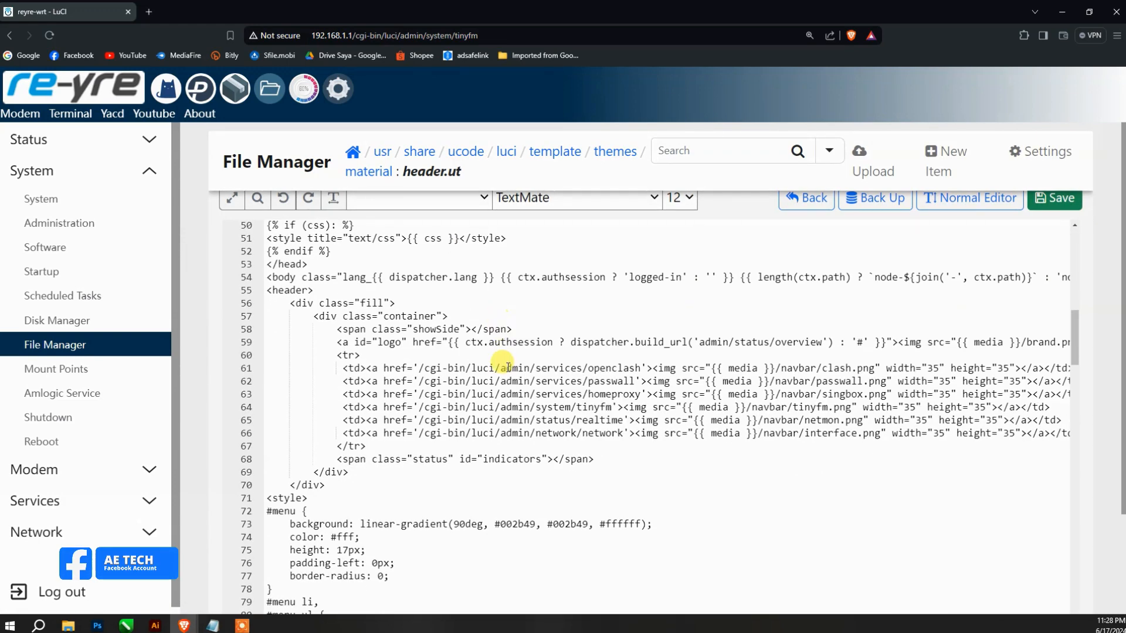
scroll(481, 567, down, 1)
scroll(480, 568, up, 1)
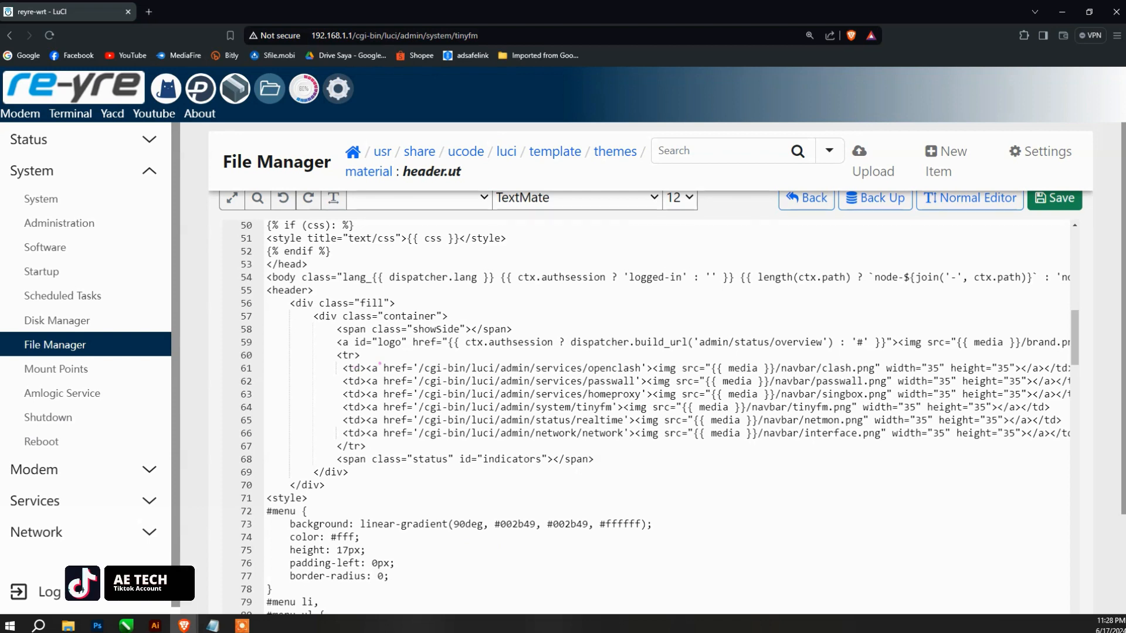
mouse_move(341, 434)
mouse_down()
mouse_move(732, 456)
mouse_move(994, 457)
mouse_move(1070, 439)
mouse_move(1058, 372)
mouse_move(901, 369)
mouse_move(781, 340)
mouse_move(530, 330)
mouse_move(378, 352)
mouse_up()
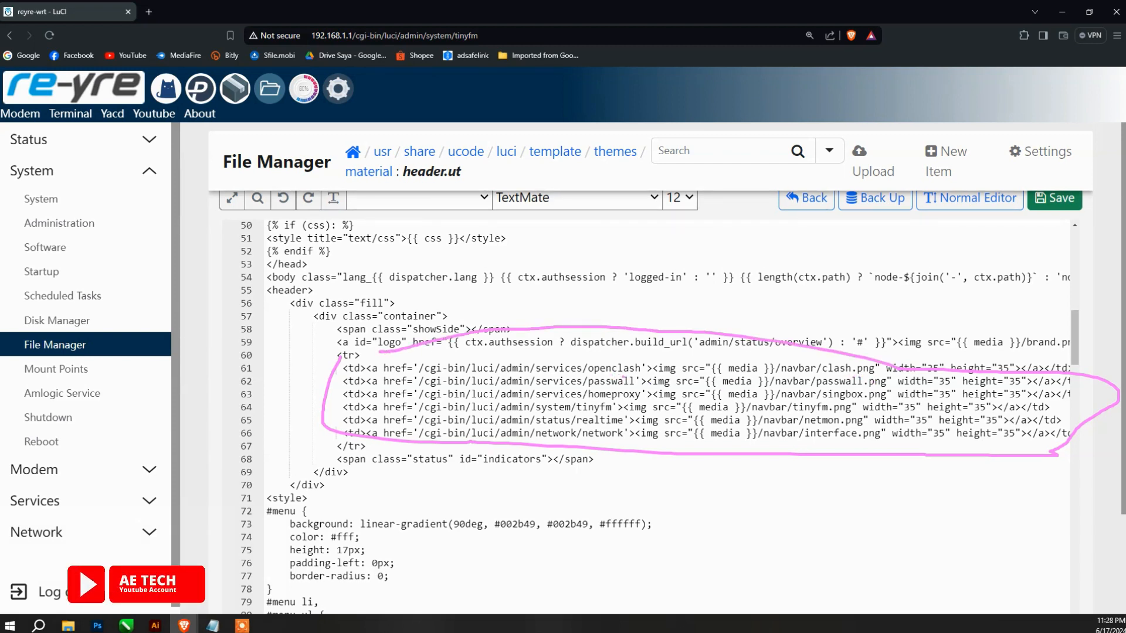
mouse_move(156, 105)
mouse_down()
mouse_move(248, 115)
mouse_move(350, 91)
mouse_up()
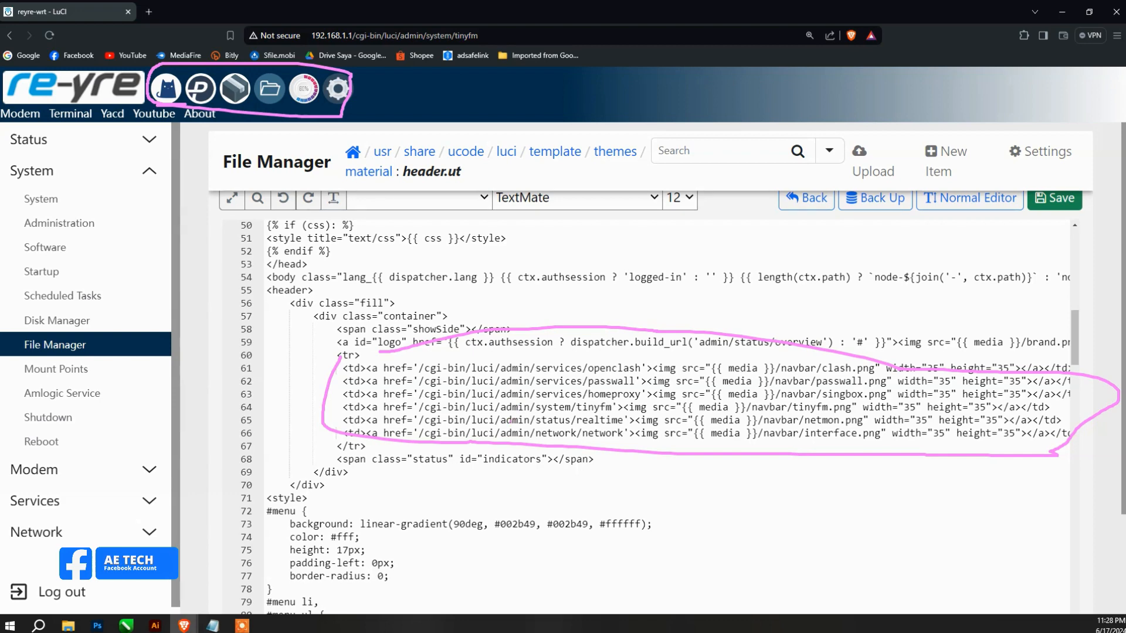
key(Escape)
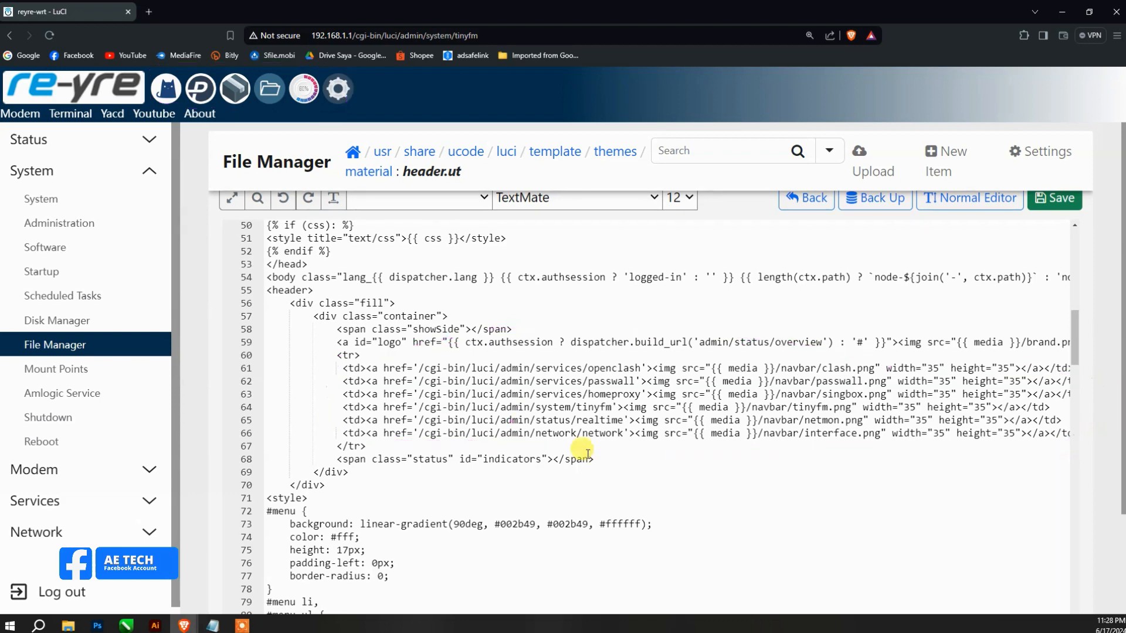
scroll(555, 424, up, 1)
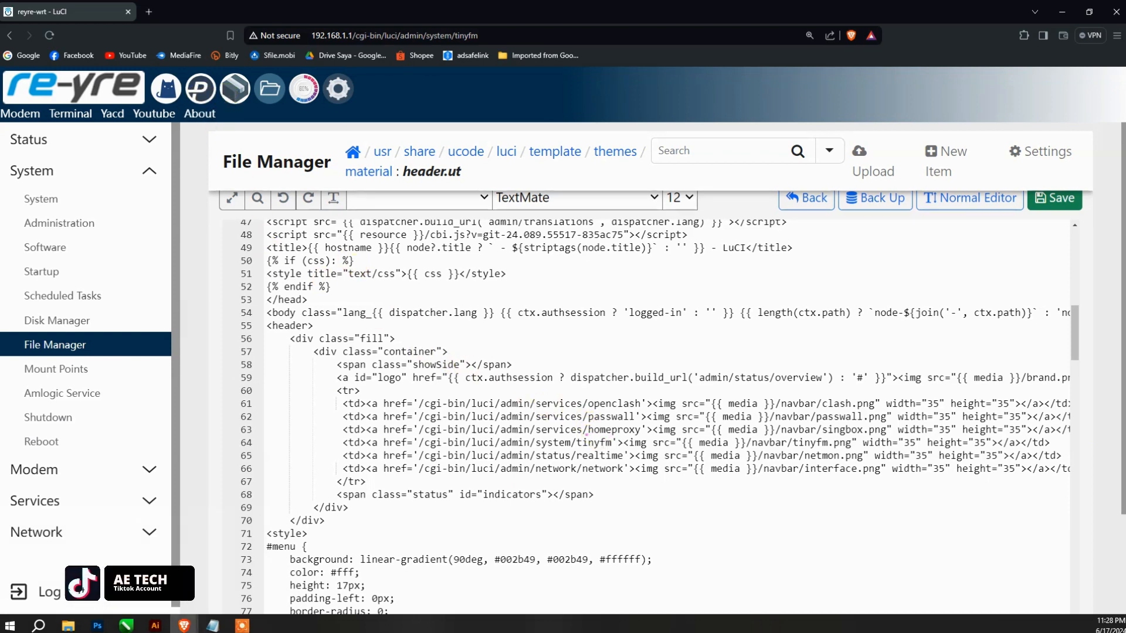
drag(585, 437, 639, 435)
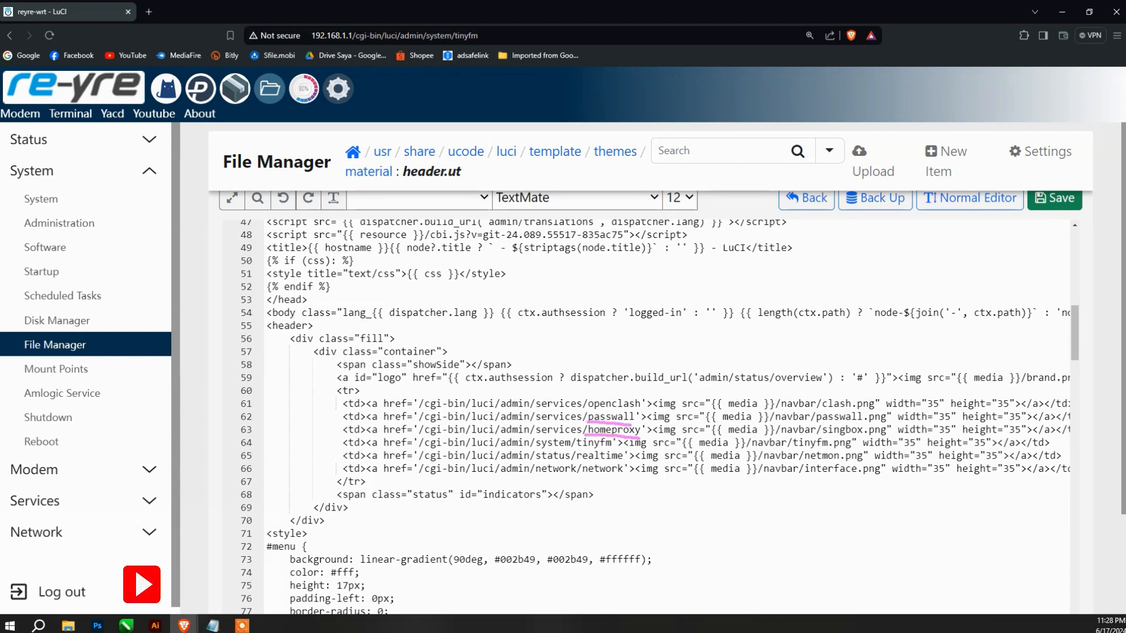
key(Escape)
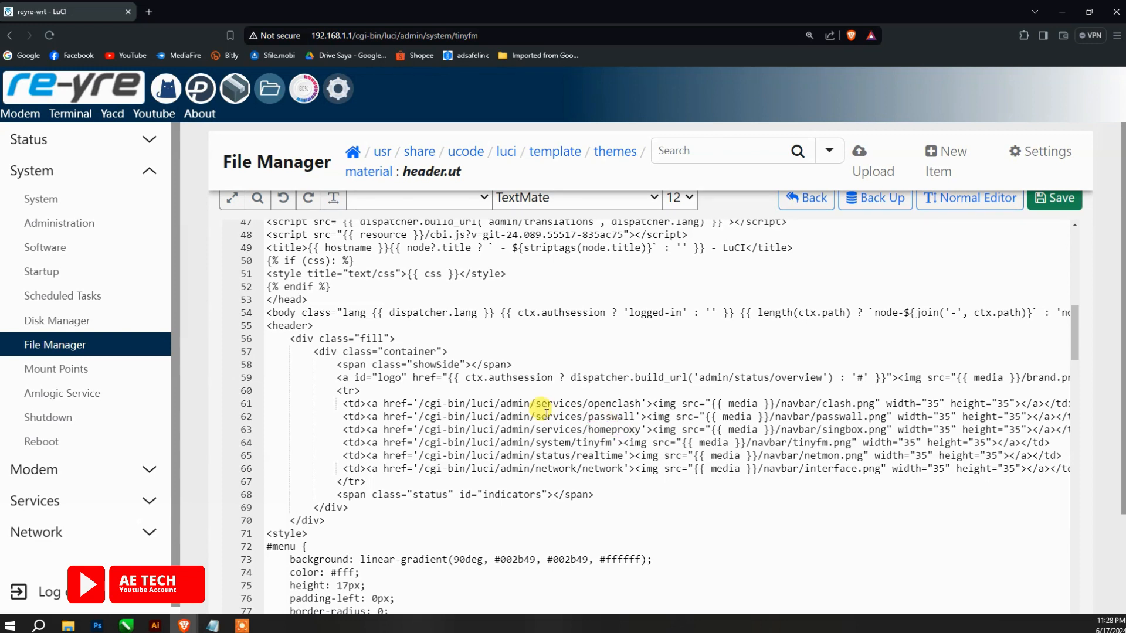
- Delete the passwall and homeproxy link lines from the header.ut icon row, along with the empty line left behind
click(344, 417)
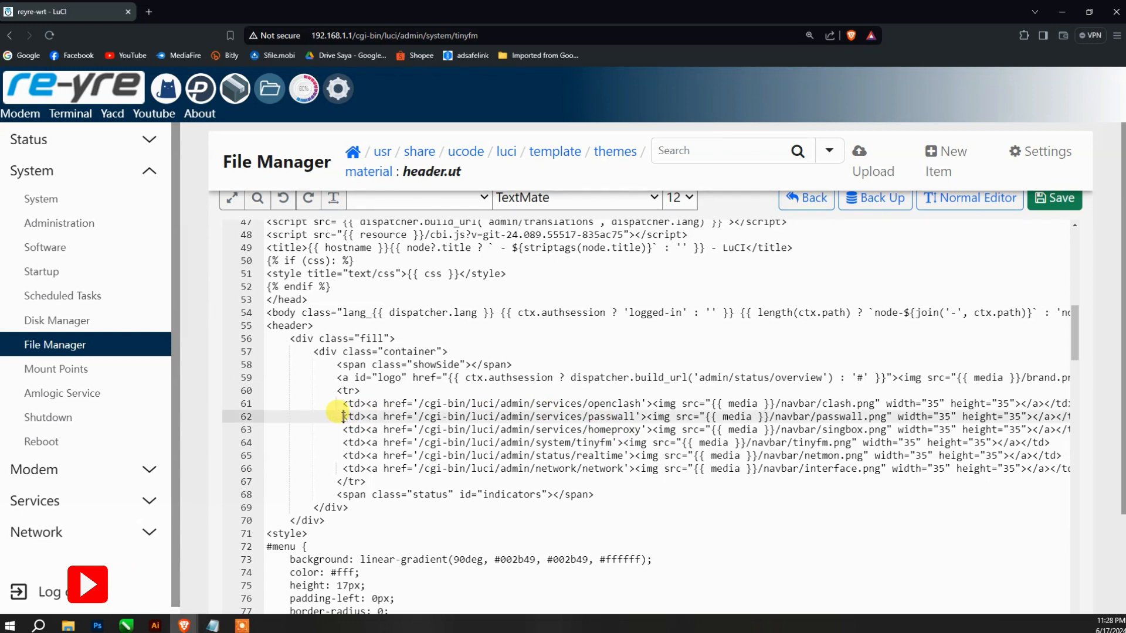
drag(343, 417, 1073, 434)
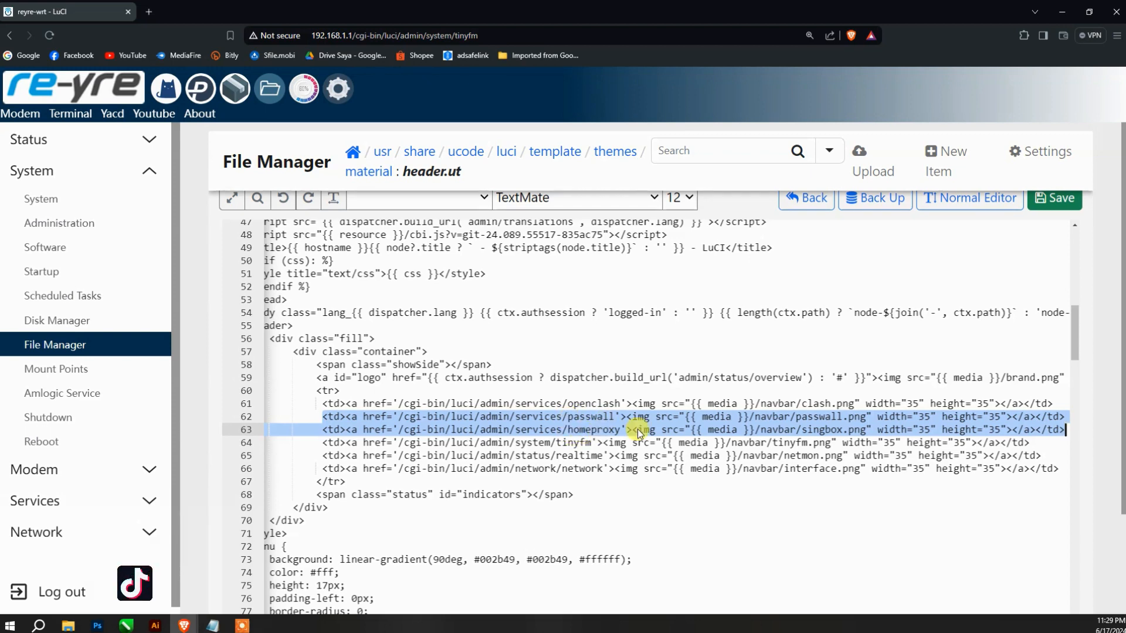
key(BackSpace)
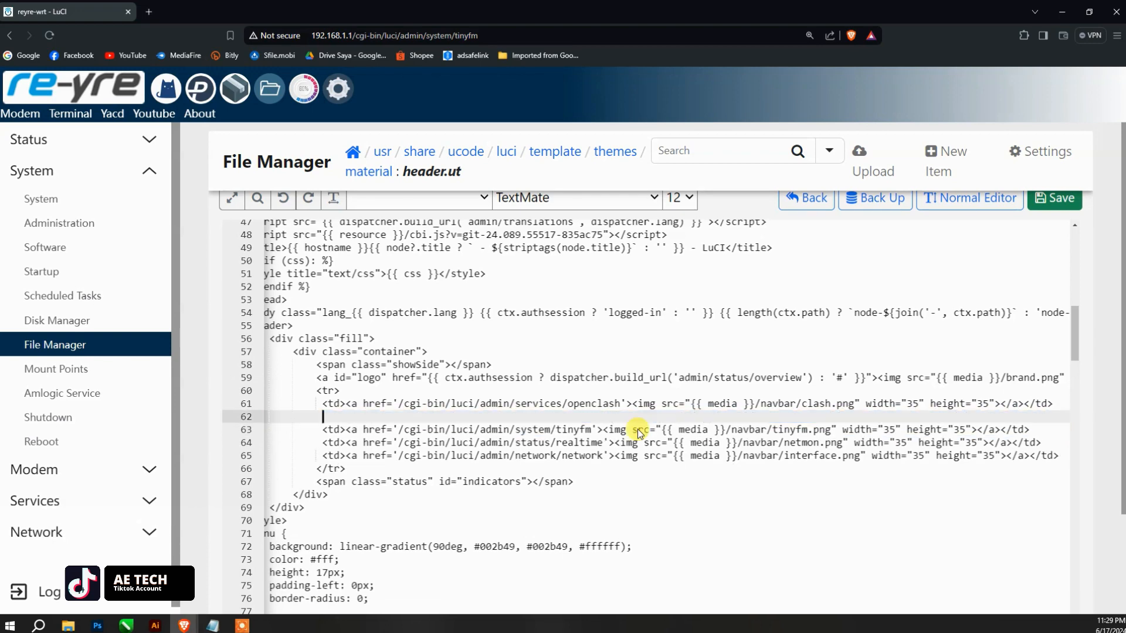
key(BackSpace)
key(BackSpace)
key(BackSpace)
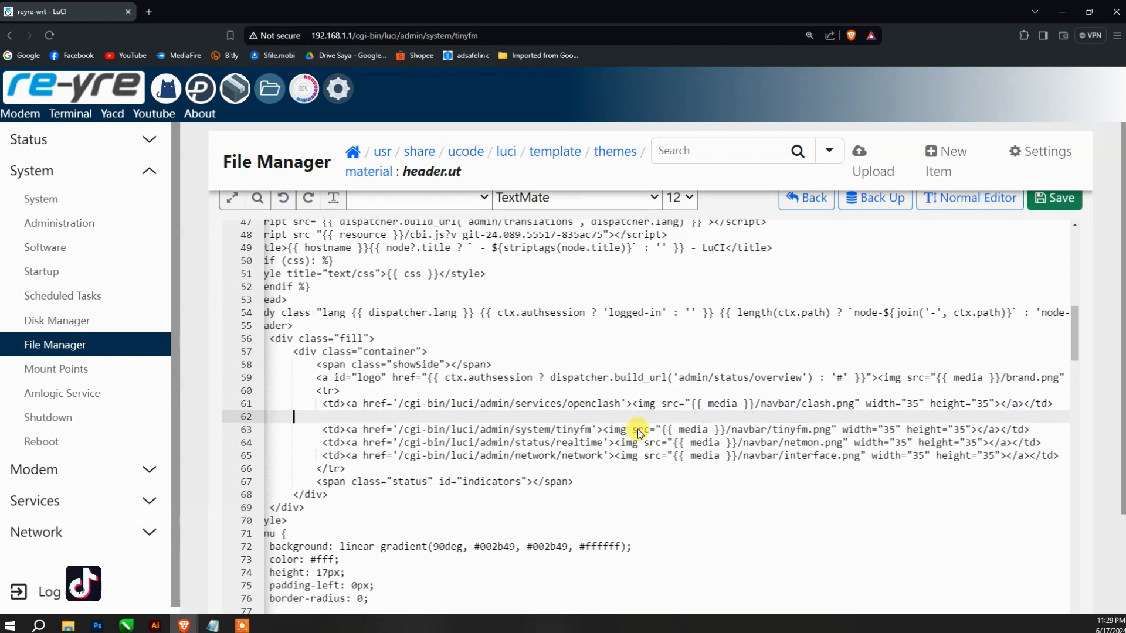
key(BackSpace)
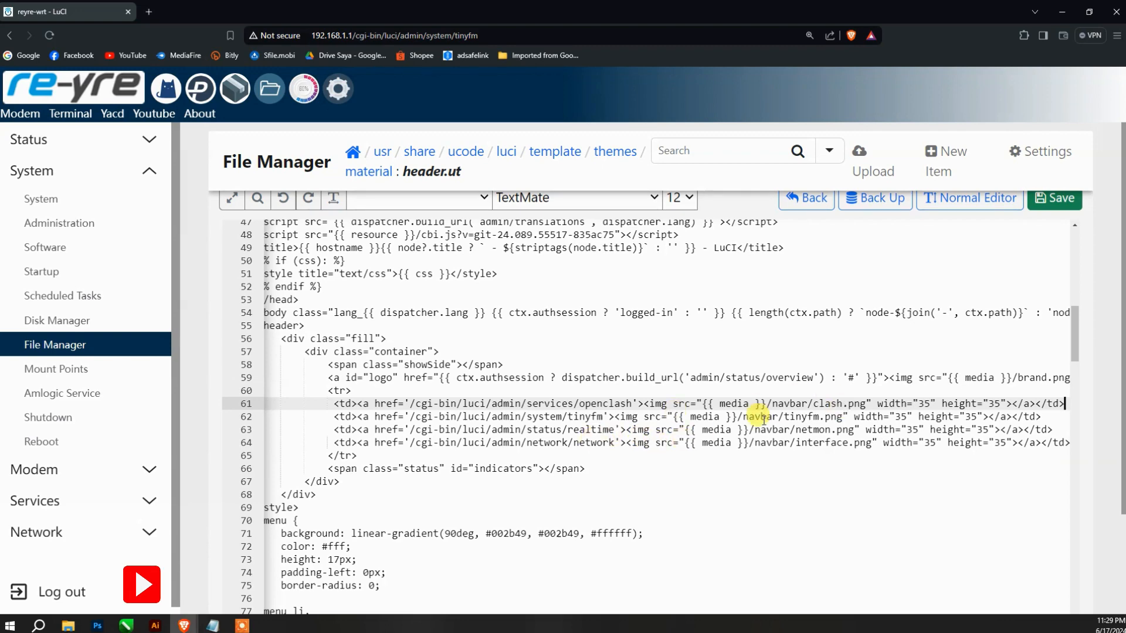
- Save header.ut and open the Status Overview page to check the header icons
scroll(1042, 225, up, 10)
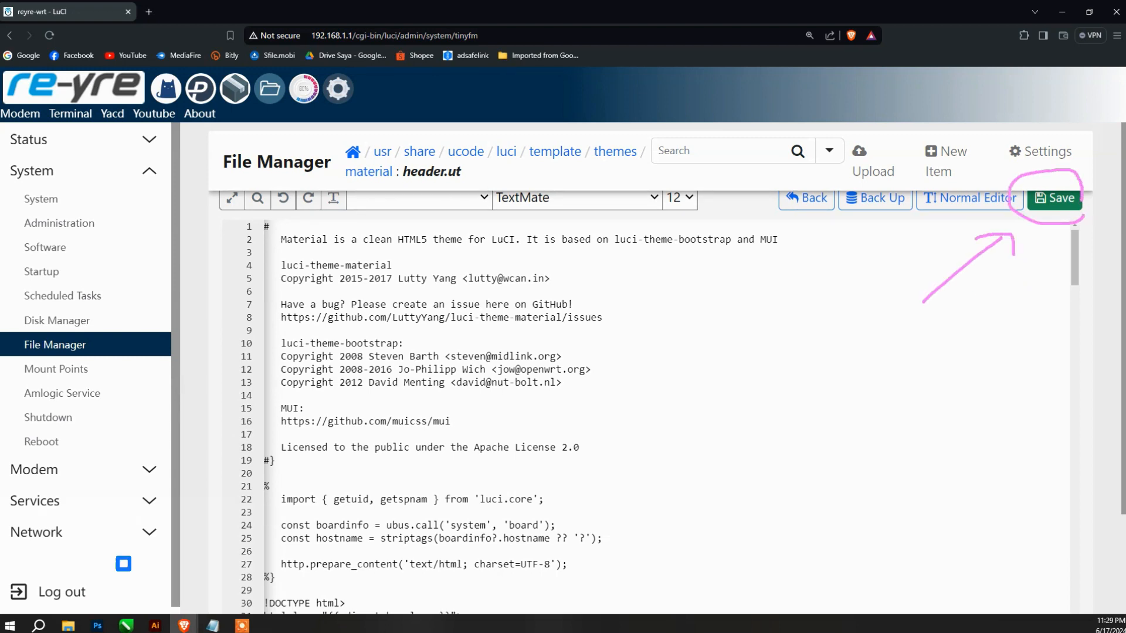
click(1052, 199)
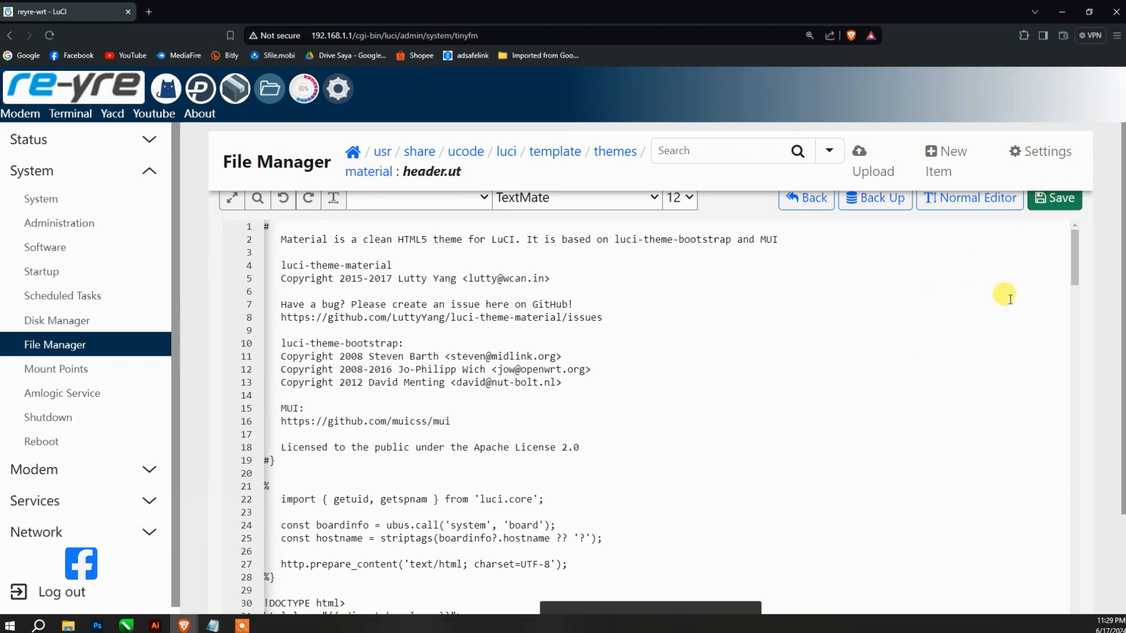
click(85, 144)
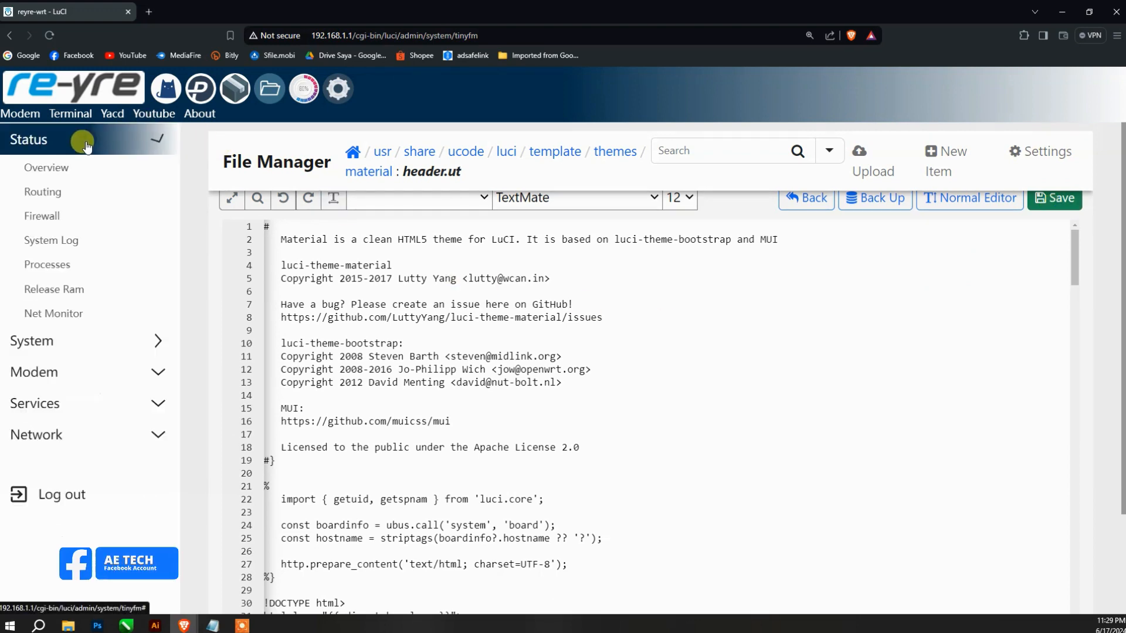
click(81, 169)
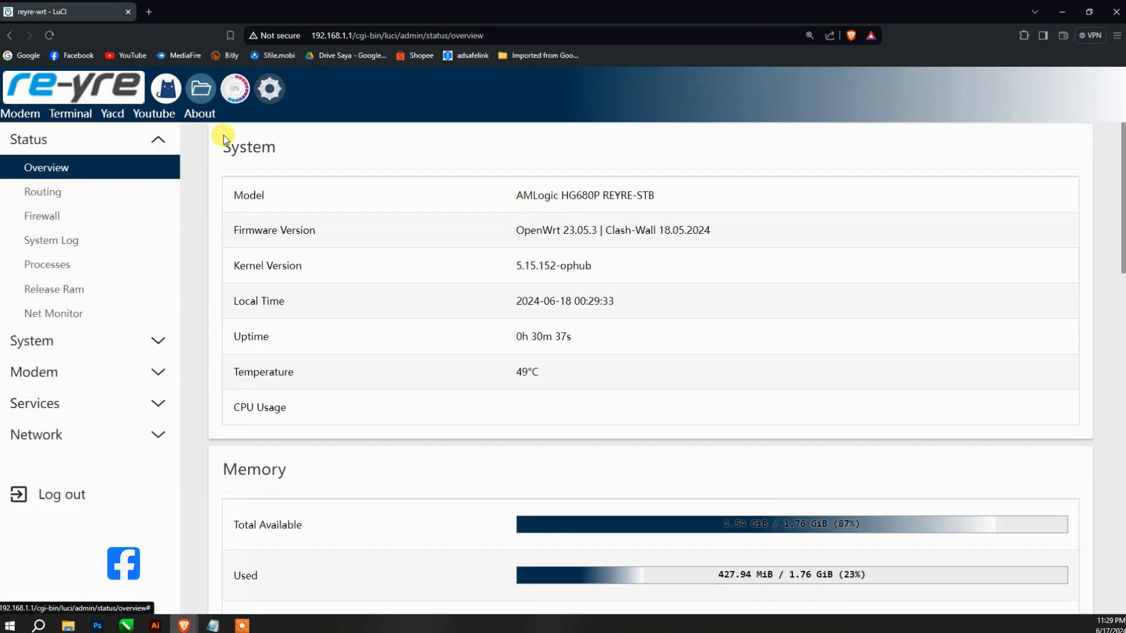